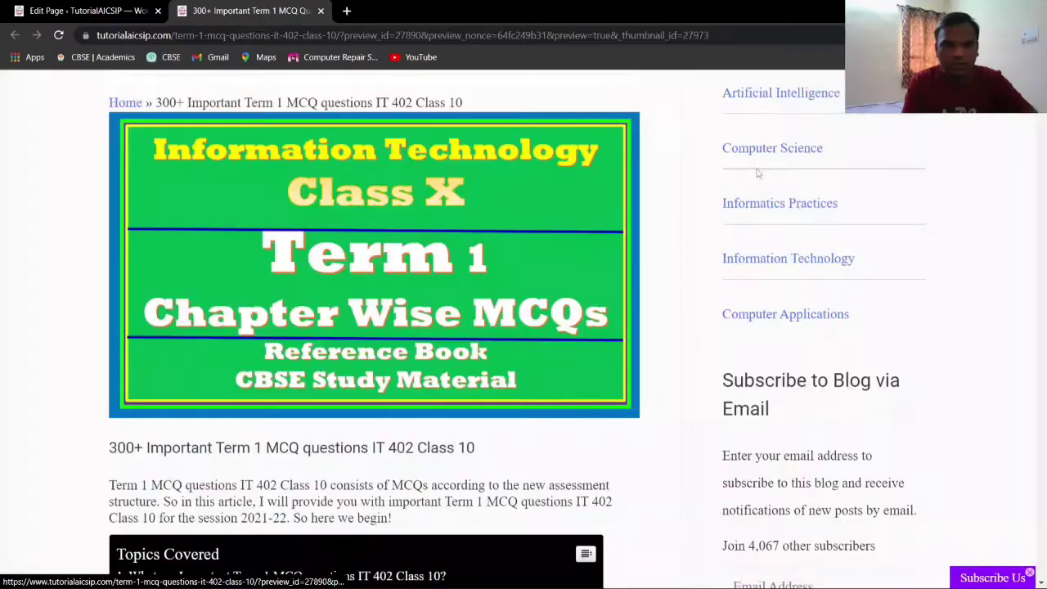
Close the Edit Page tab, zoom in on the Term 1 MCQ article, and scroll to Topics Covered
left_click(158, 11)
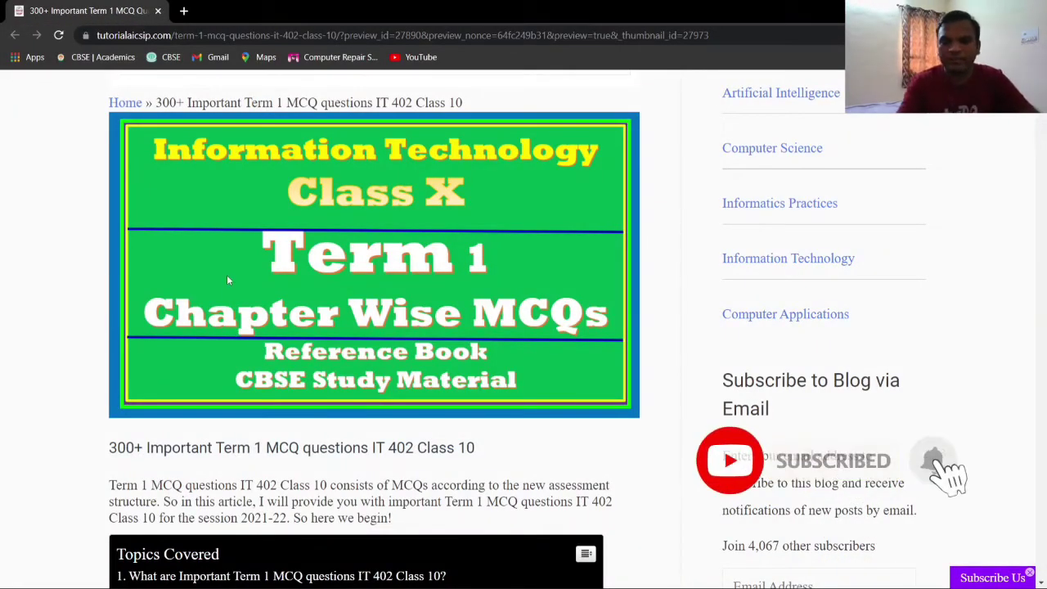
key("ctrl+plus")
key("ctrl+plus")
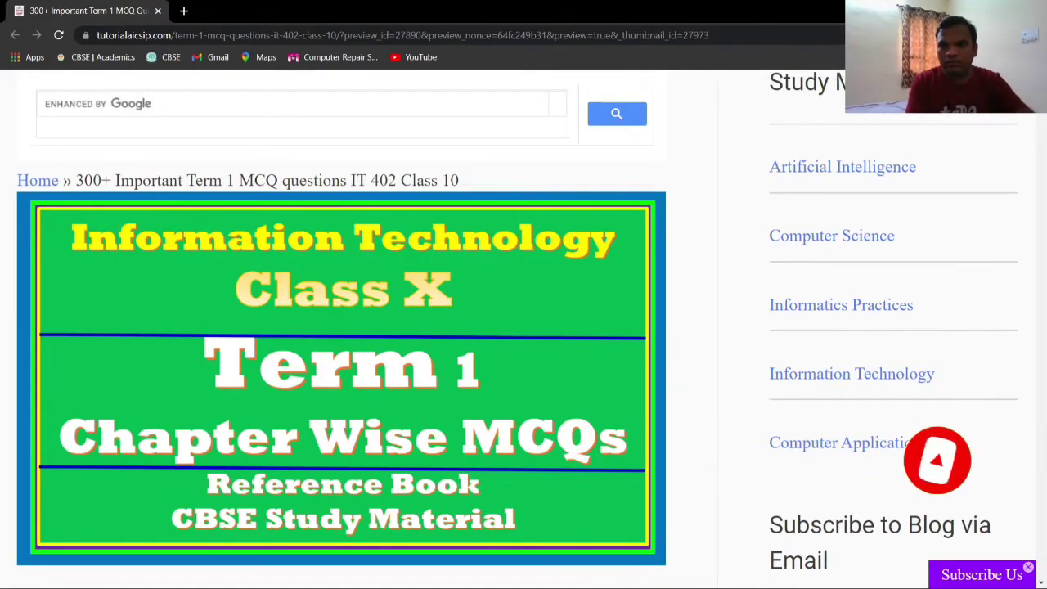
scroll(341, 368, "down", 5)
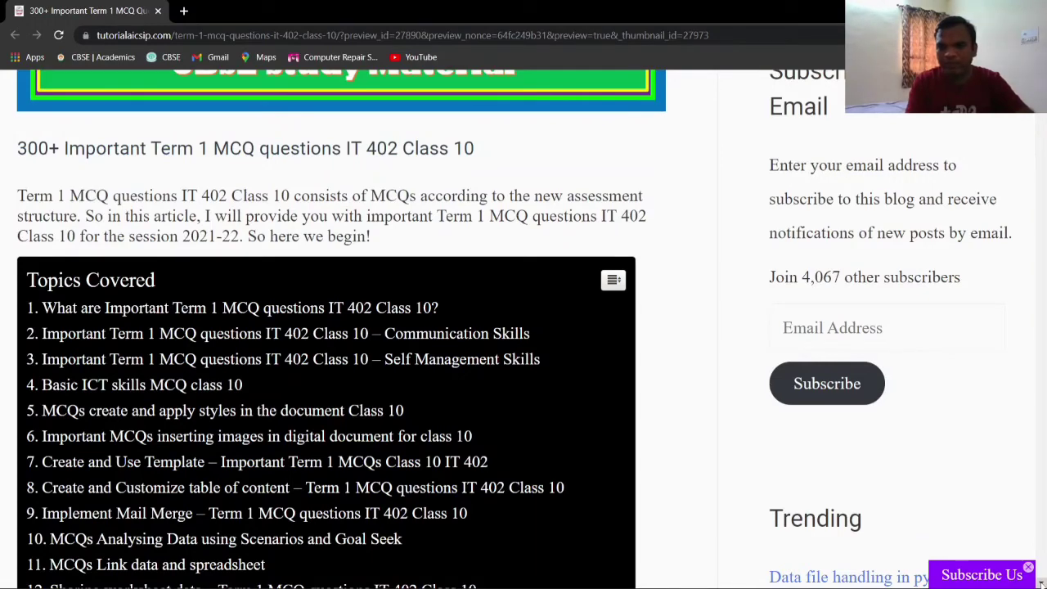
scroll(532, 328, "down", 2)
scroll(512, 514, "down", 1)
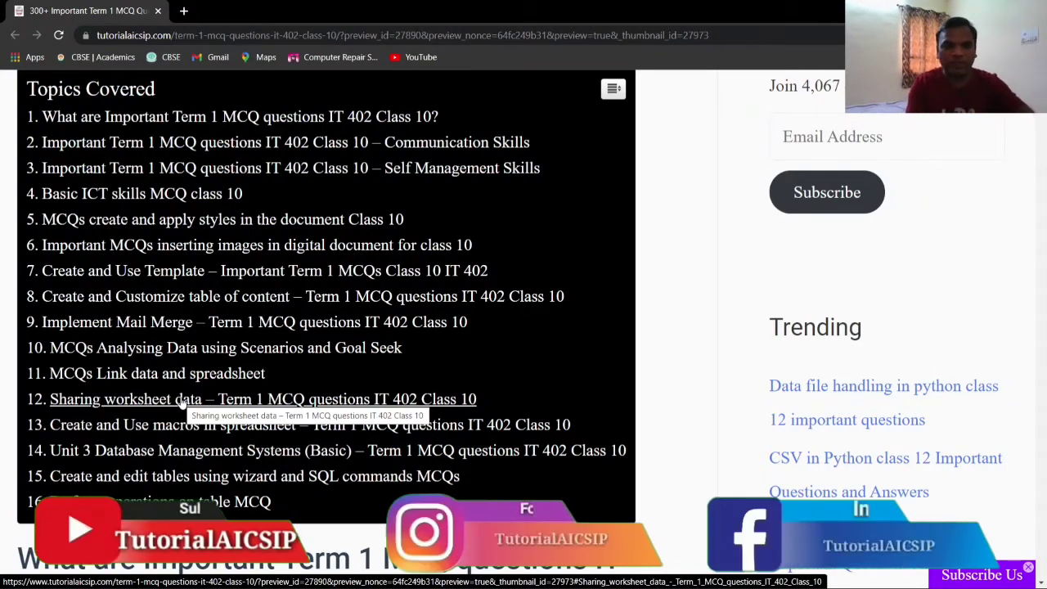
Jump to the Sharing worksheet data section and reveal question 1's answer, d) Linked Drive
left_click(182, 400)
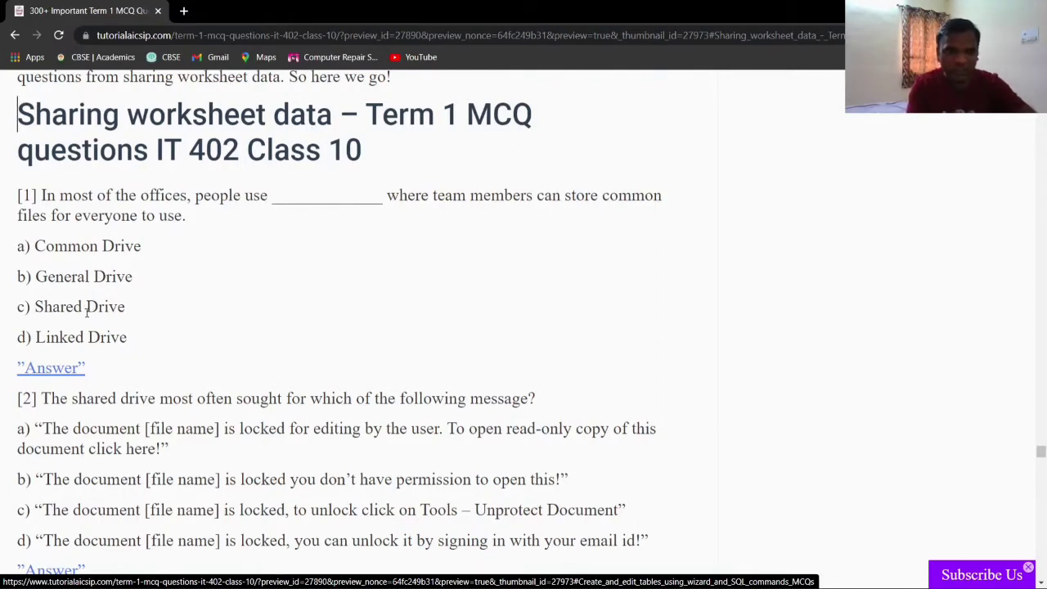
left_click(54, 371)
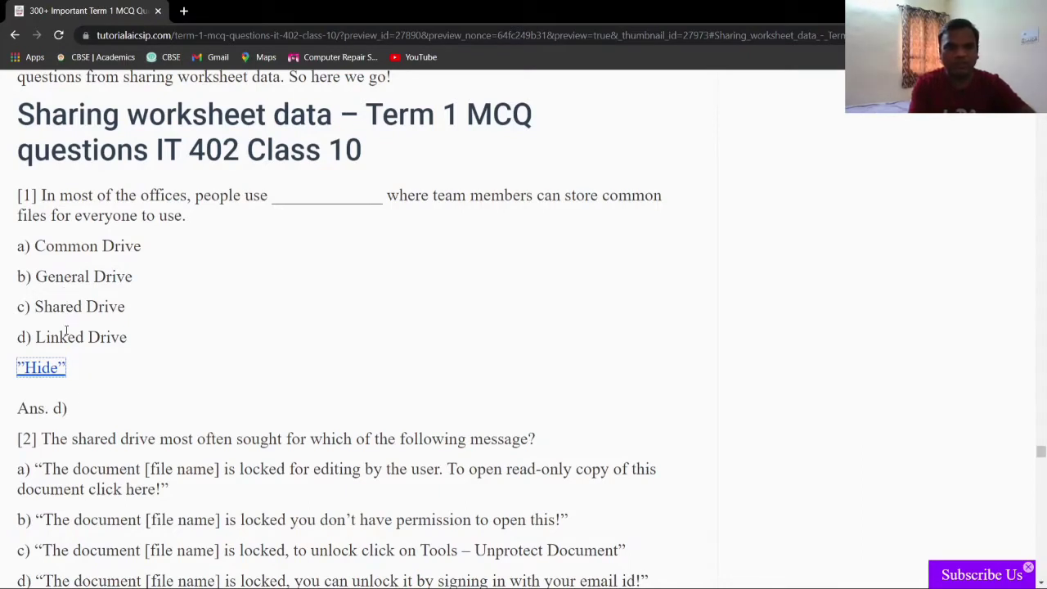
left_click_drag(35, 337, 130, 342)
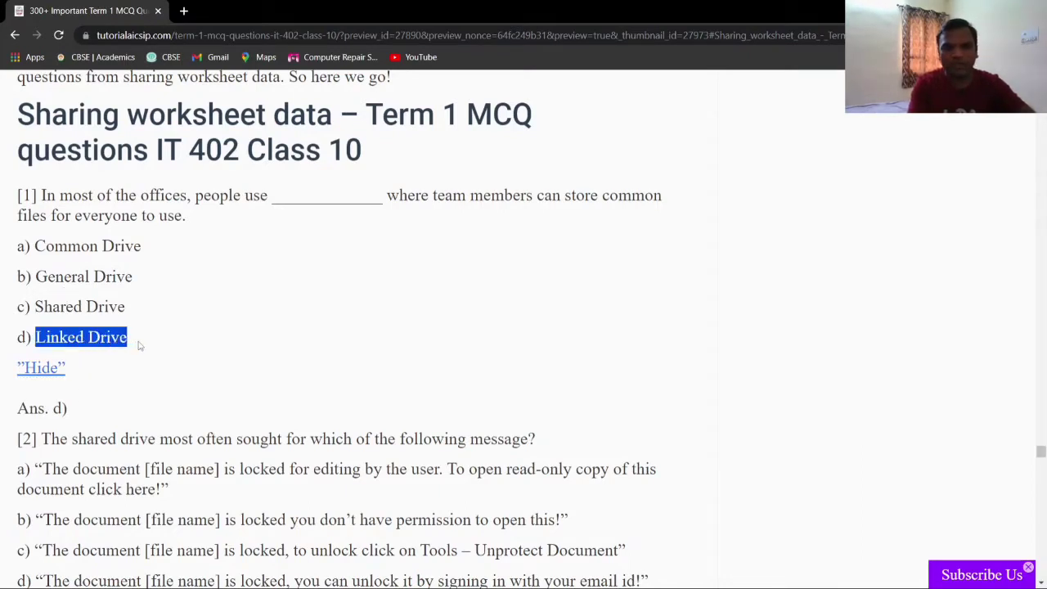
left_click(1039, 584)
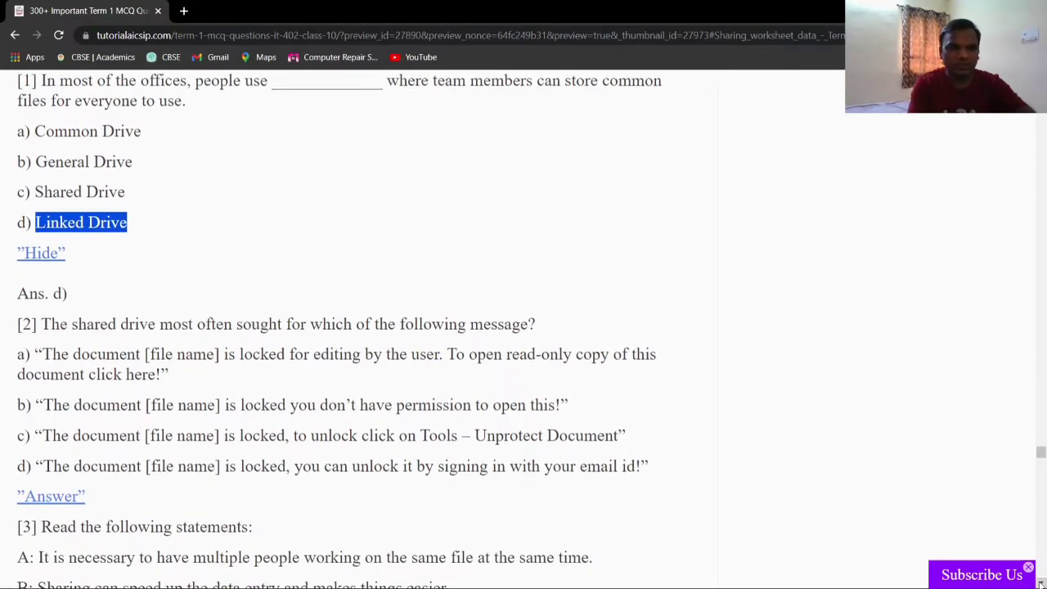
Highlight option a's locked-for-editing message, reveal question 2's answer a), and scroll to question 3
left_click(1039, 583)
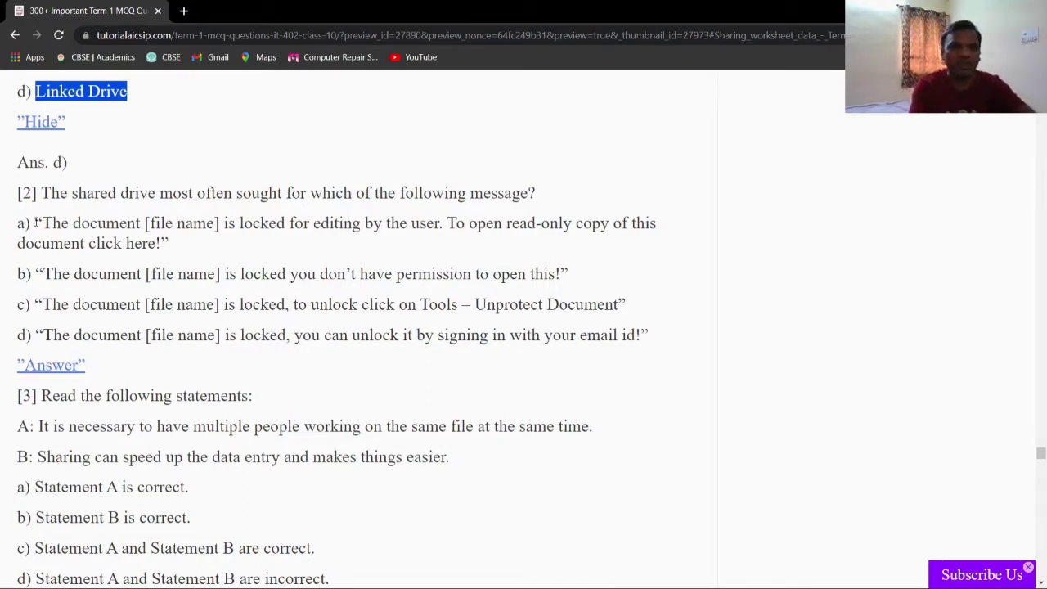
left_click_drag(36, 221, 173, 253)
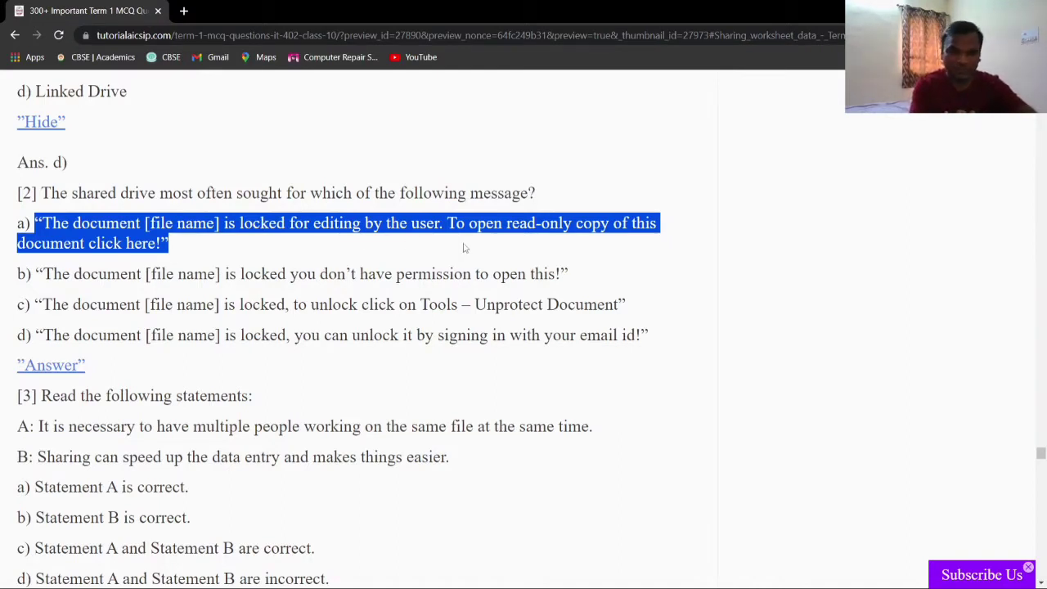
left_click(49, 367)
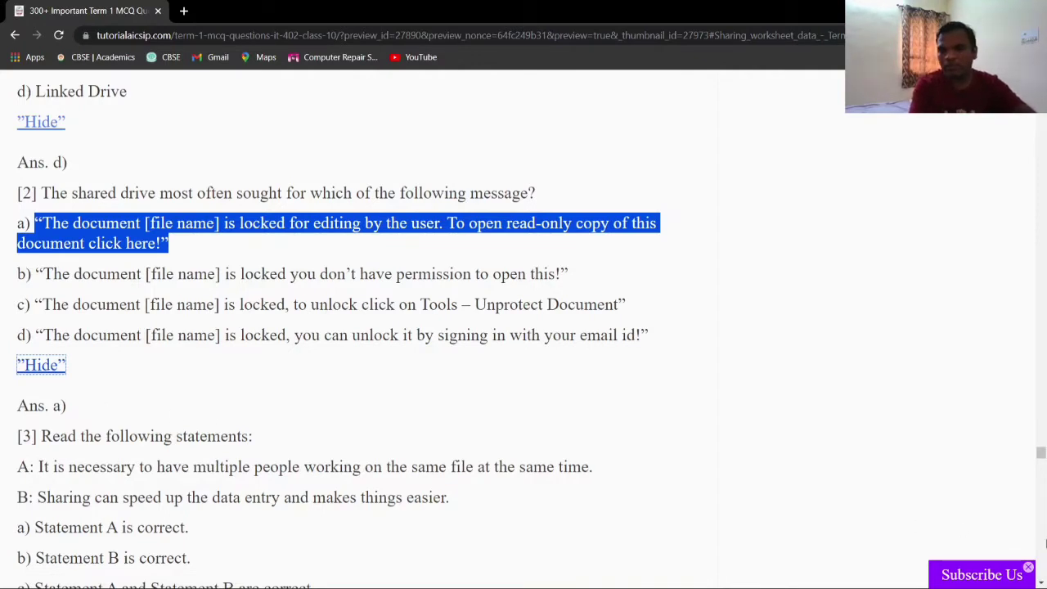
scroll(1040, 583, "down", 1)
scroll(1040, 583, "down", 1)
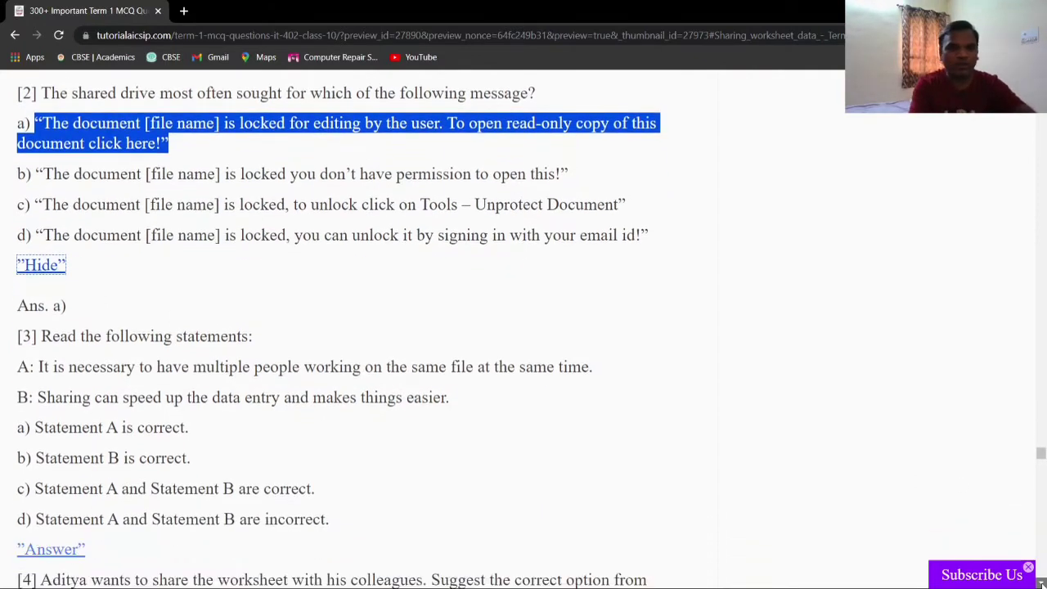
scroll(1040, 583, "down", 1)
scroll(1039, 583, "down", 1)
scroll(1039, 583, "down", 1)
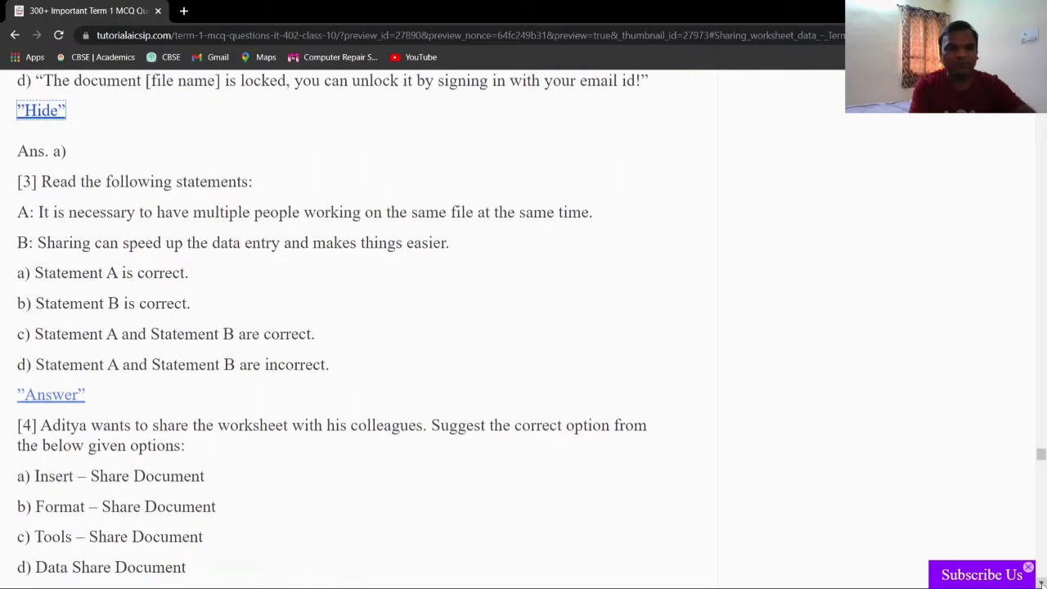
scroll(1040, 584, "down", 1)
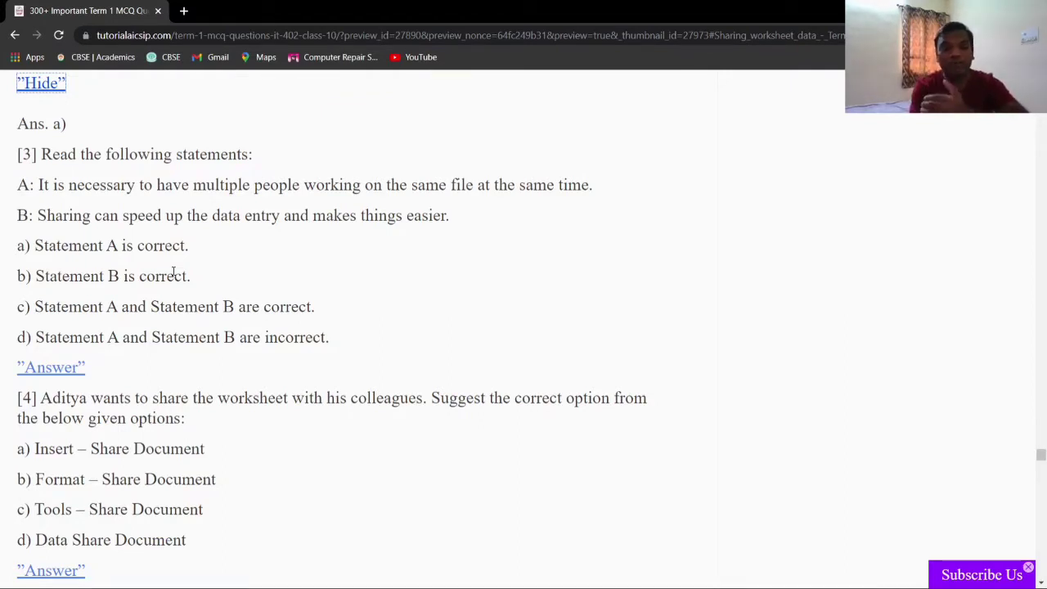
Reveal question 3's answer, c), and scroll down to question 4
left_click(57, 367)
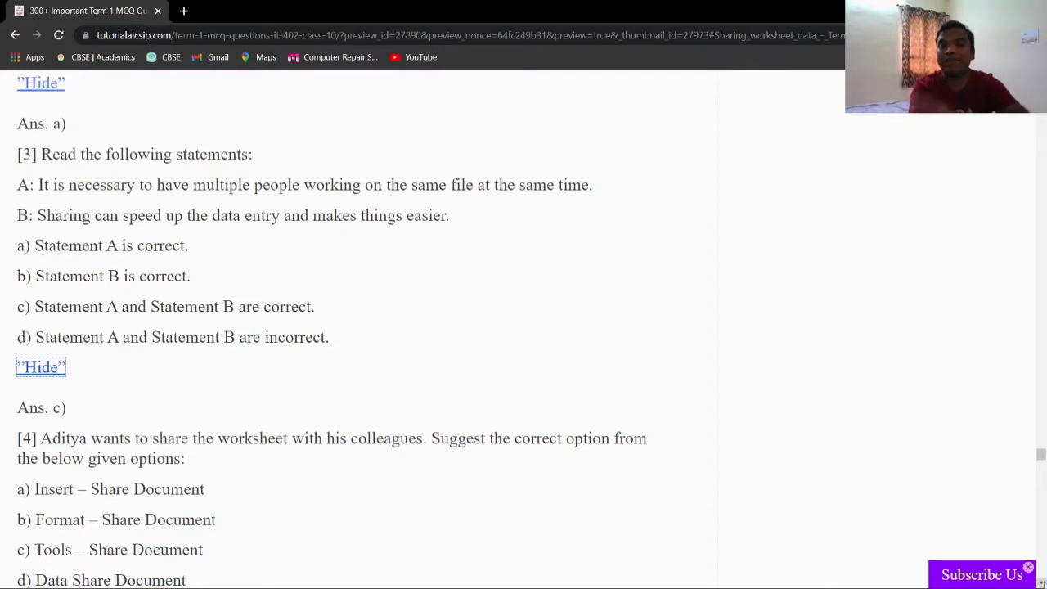
scroll(523, 327, "down", 1)
scroll(523, 327, "down", 2)
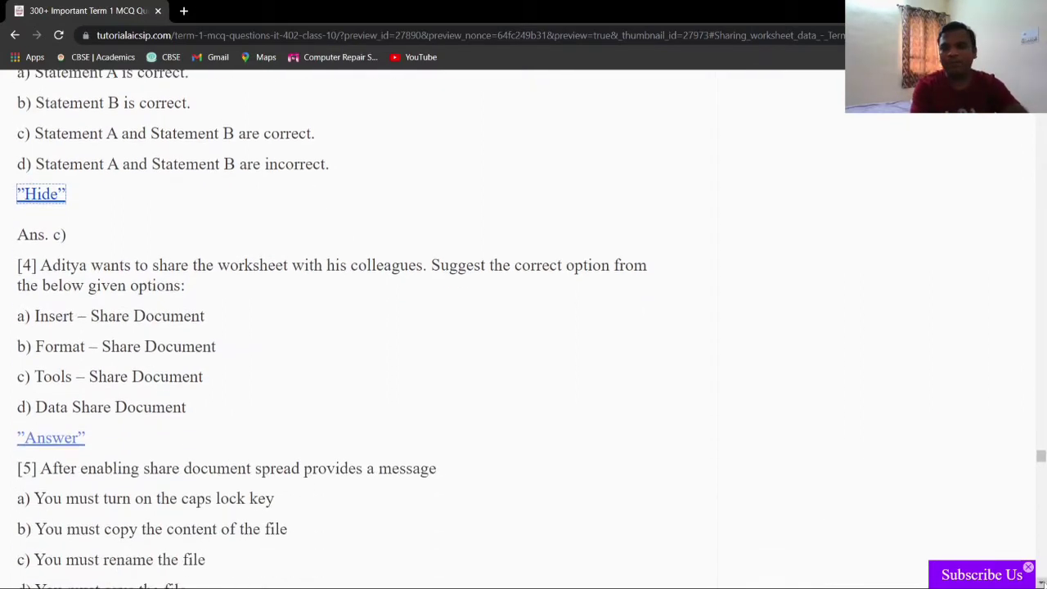
scroll(524, 327, "down", 1)
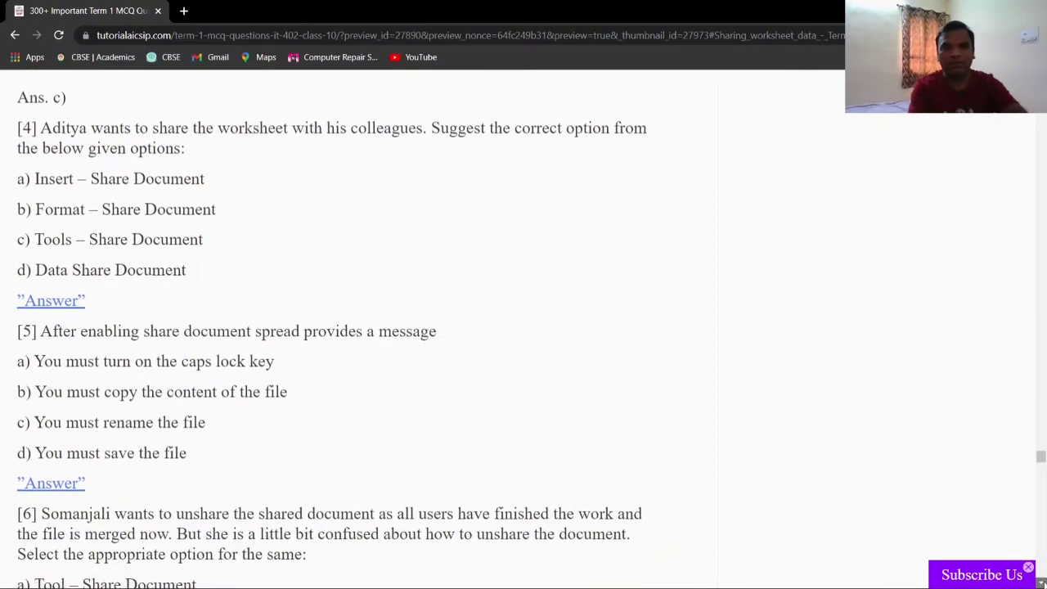
scroll(524, 327, "down", 1)
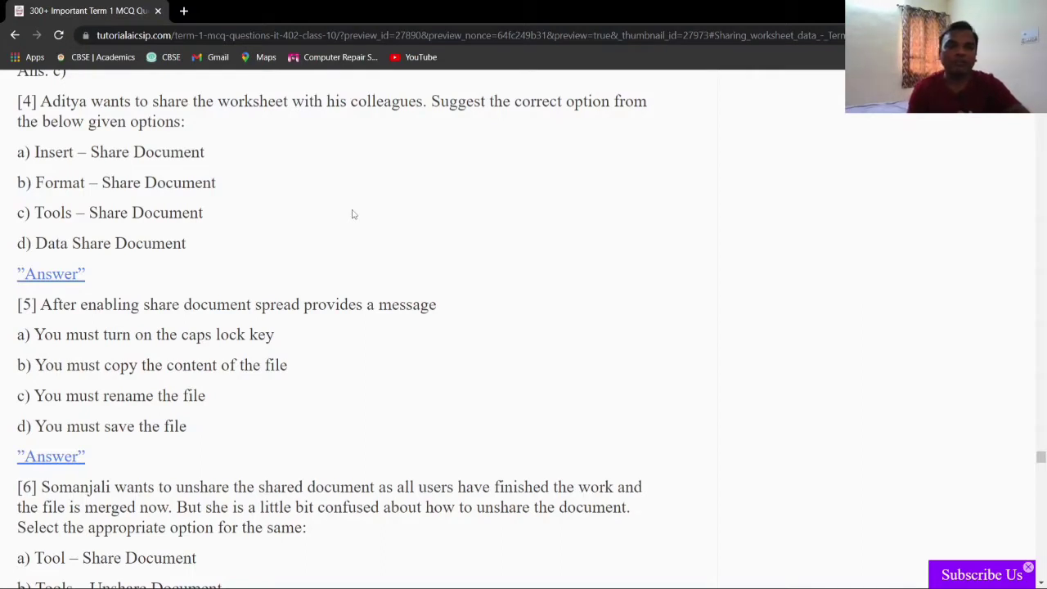
Reveal question 4's answer, c), highlighting Tools – Share Document and the enabling share document phrase
left_click(72, 280)
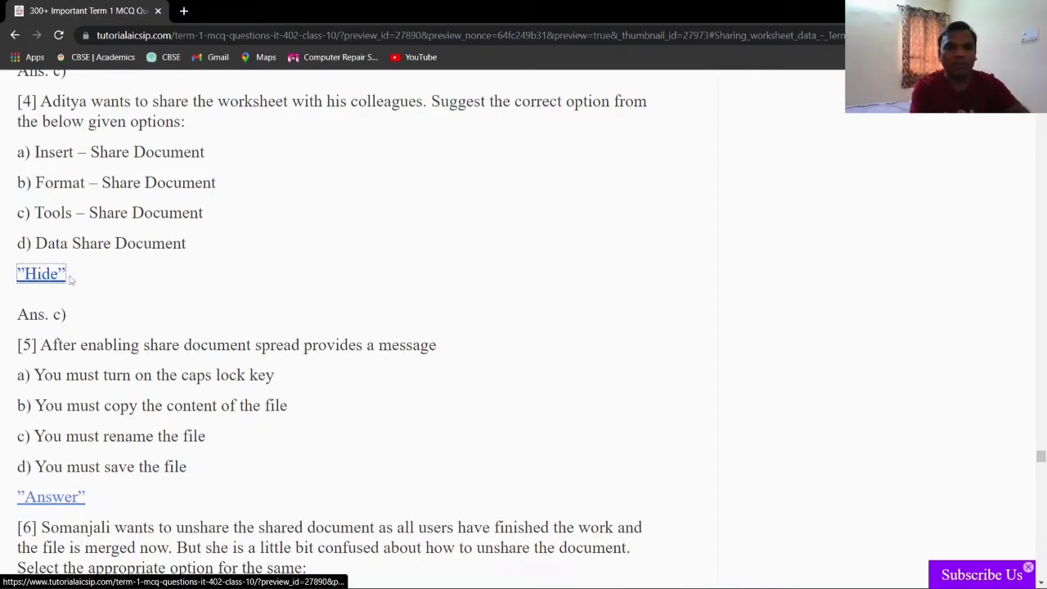
left_click_drag(35, 212, 206, 223)
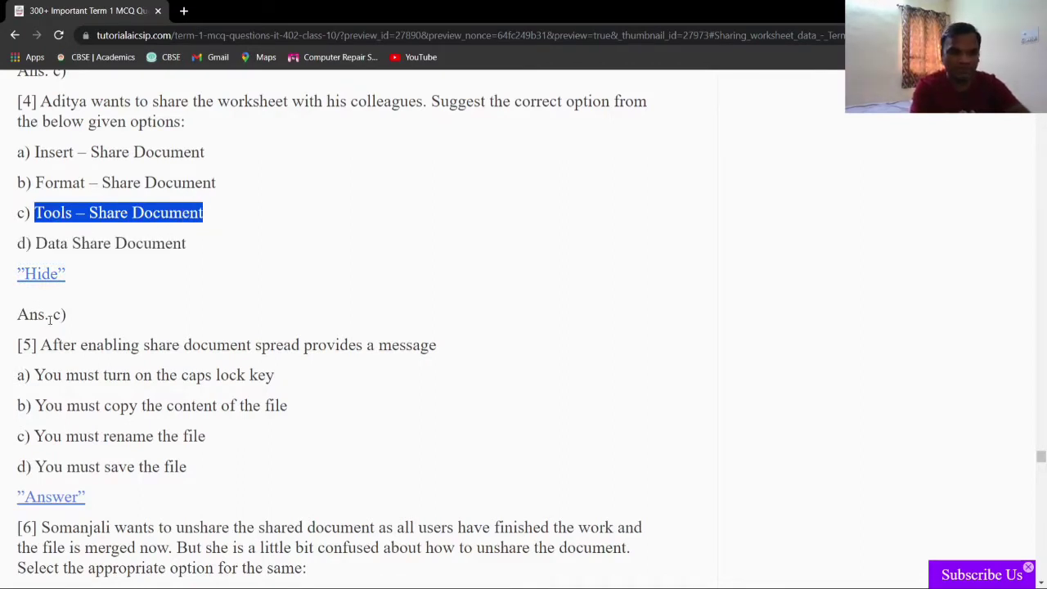
left_click_drag(49, 319, 76, 324)
left_click(442, 402)
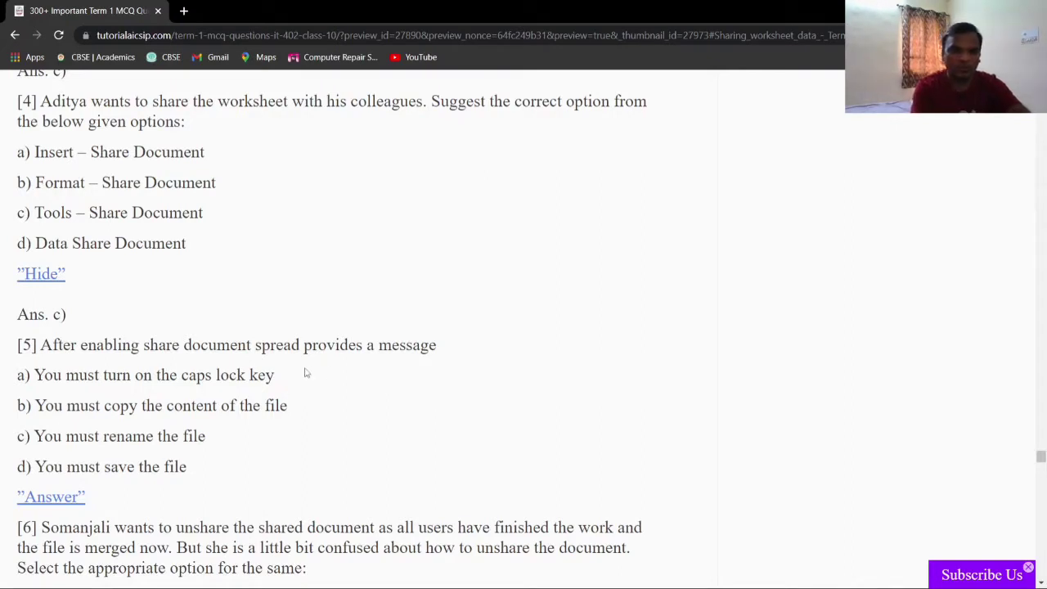
left_click_drag(81, 345, 249, 351)
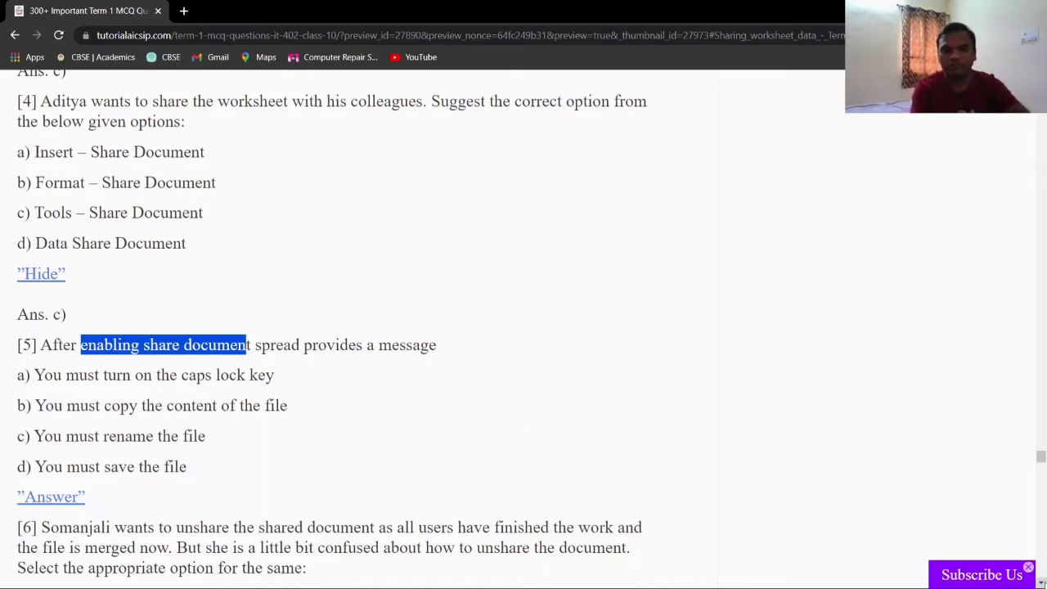
scroll(315, 316, "down", 2)
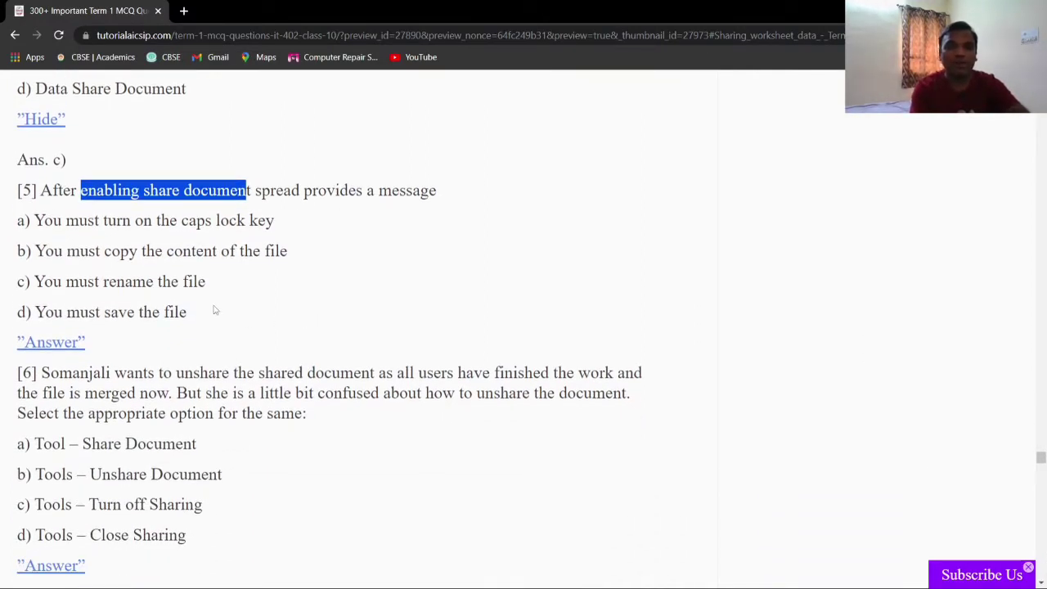
left_click_drag(214, 310, 17, 301)
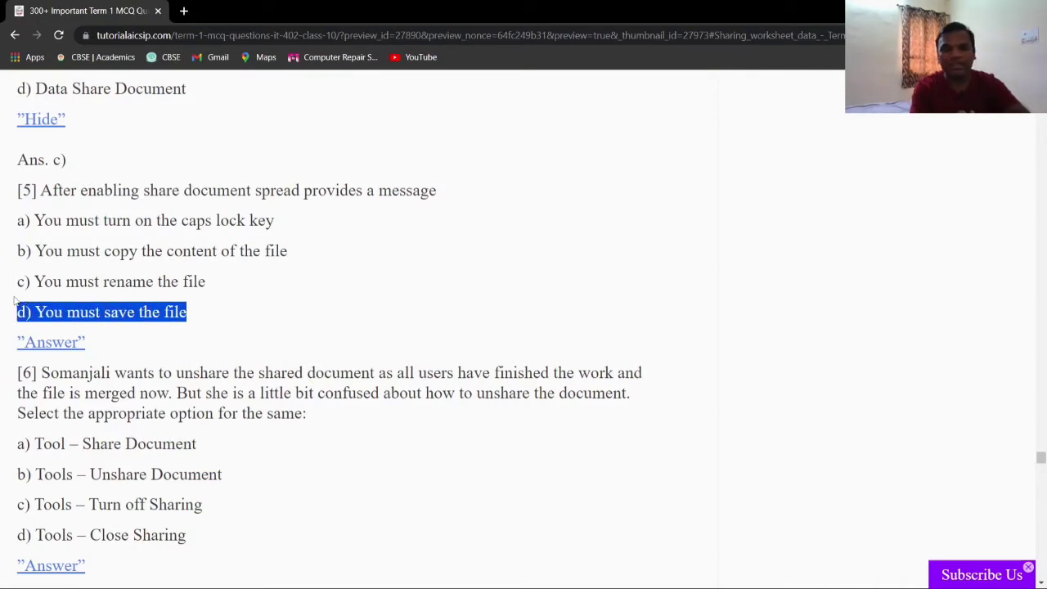
Reveal question 5's answer, d) You must save the file, then scroll to questions 6 and 7
left_click(80, 344)
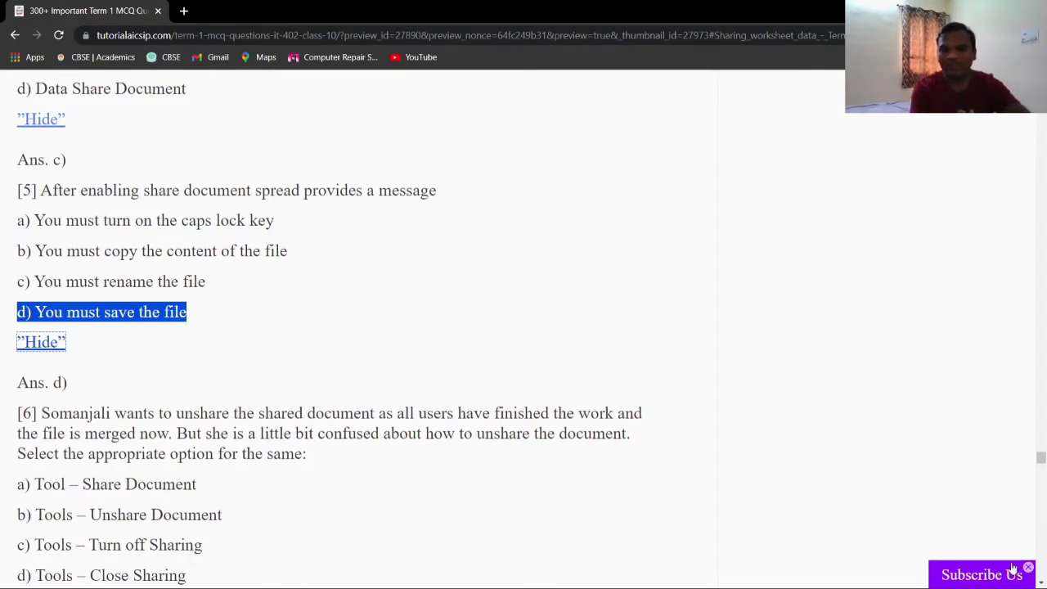
scroll(524, 327, "down", 1)
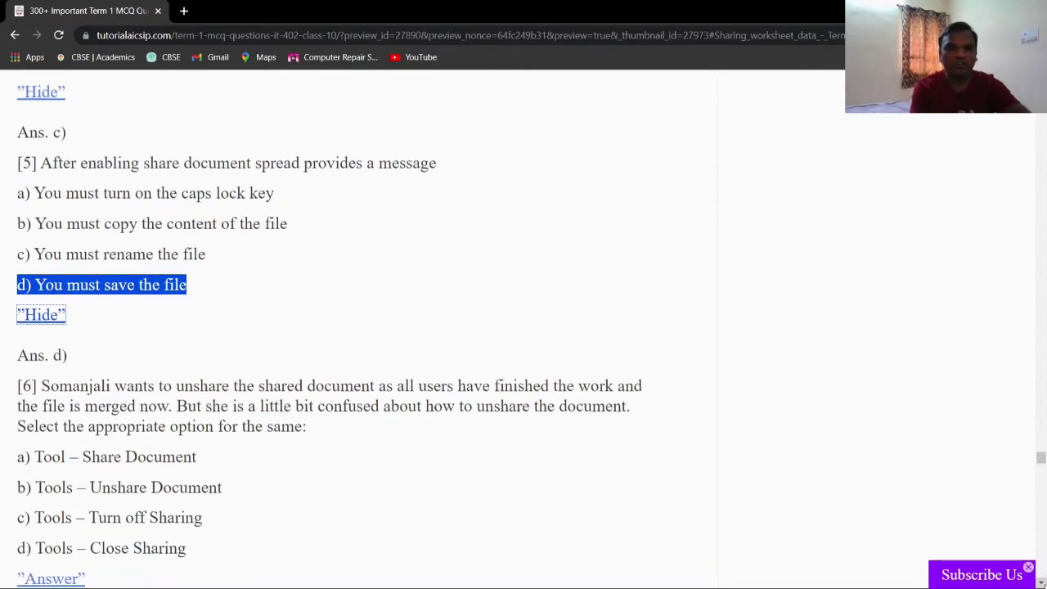
scroll(523, 328, "down", 1)
scroll(523, 327, "down", 1)
scroll(523, 327, "down", 1)
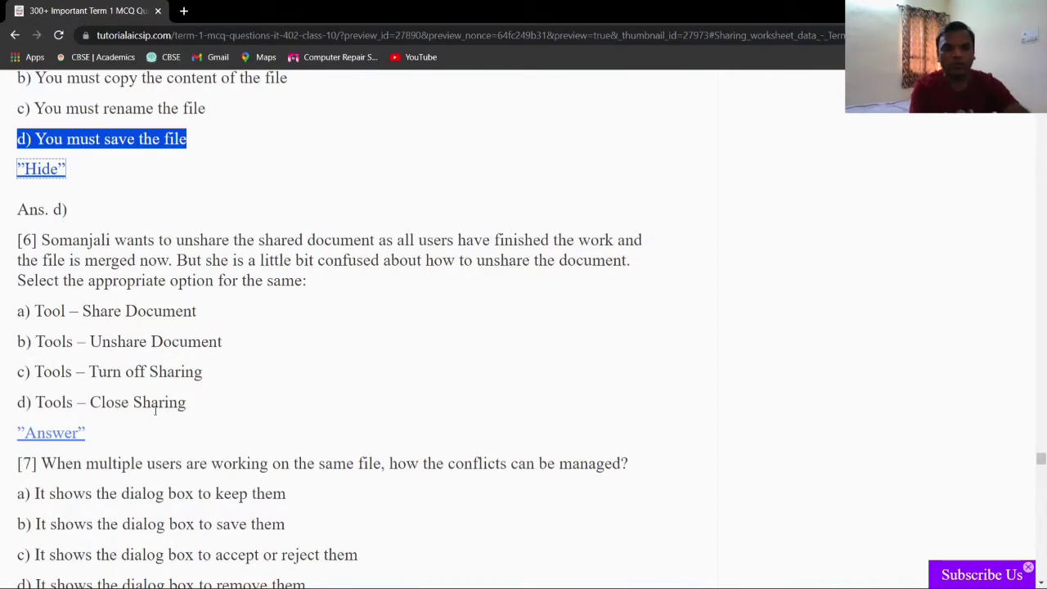
Launch OpenOffice Calc from Start search and end on the blank Untitled 1 spreadsheet
key("super")
type("o")
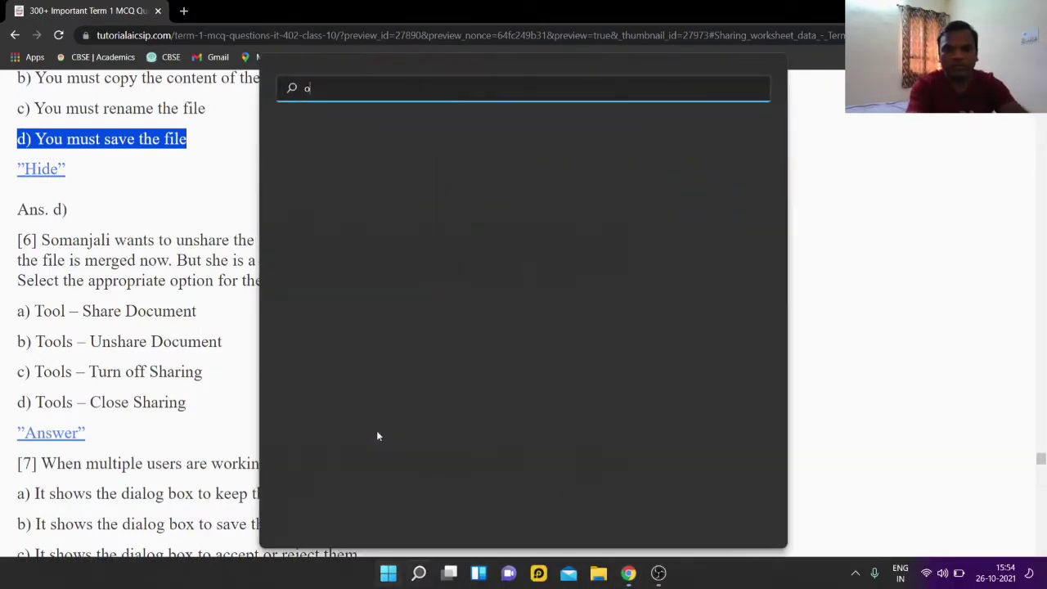
type("pen")
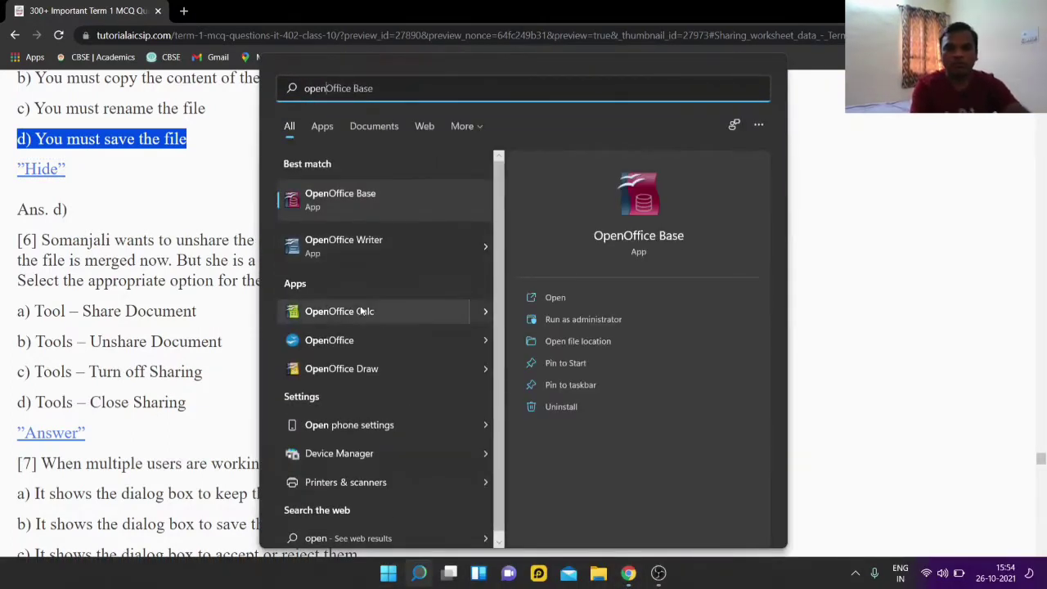
key("Return")
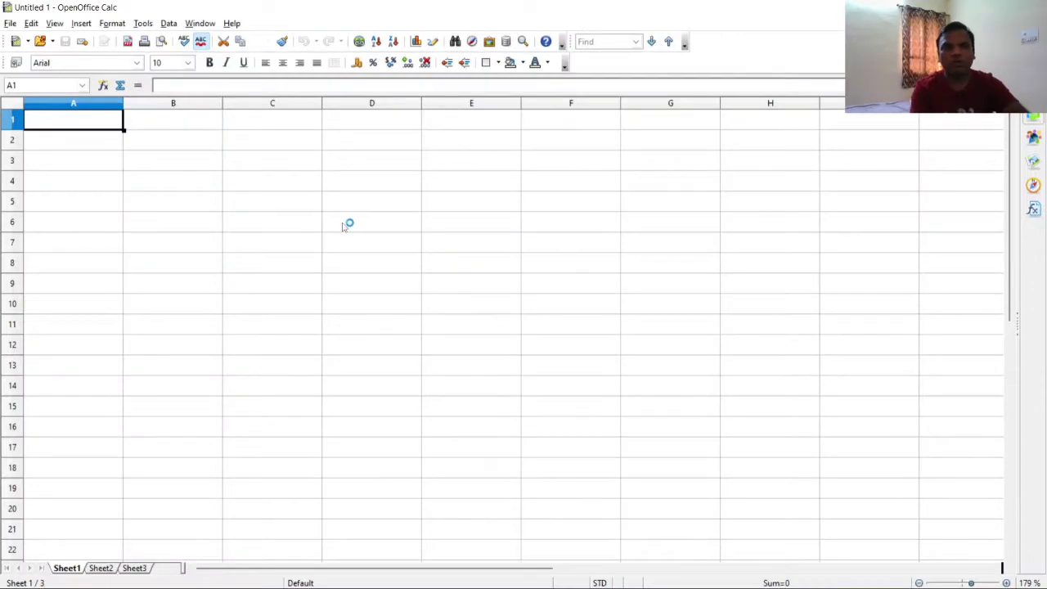
key("alt+Tab")
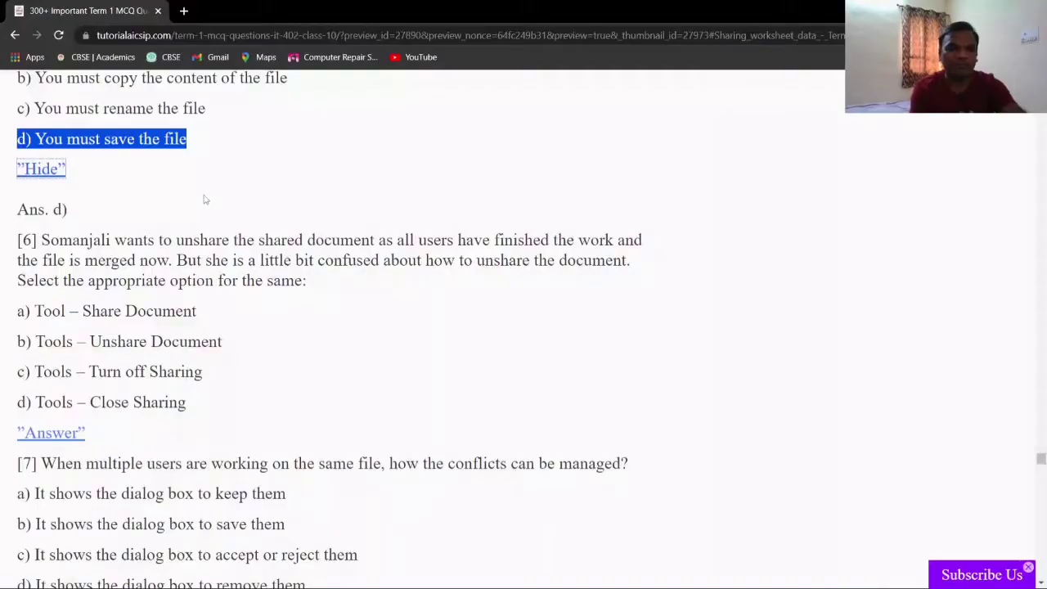
key("alt+Tab")
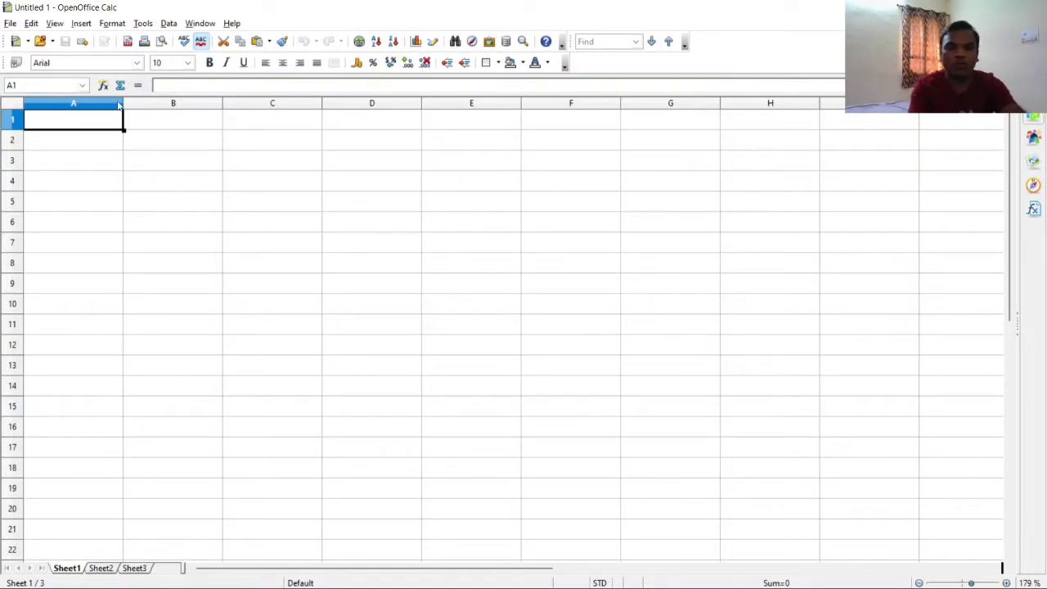
Open the Sharing spreadsheet from the Documents folder
key("ctrl+o")
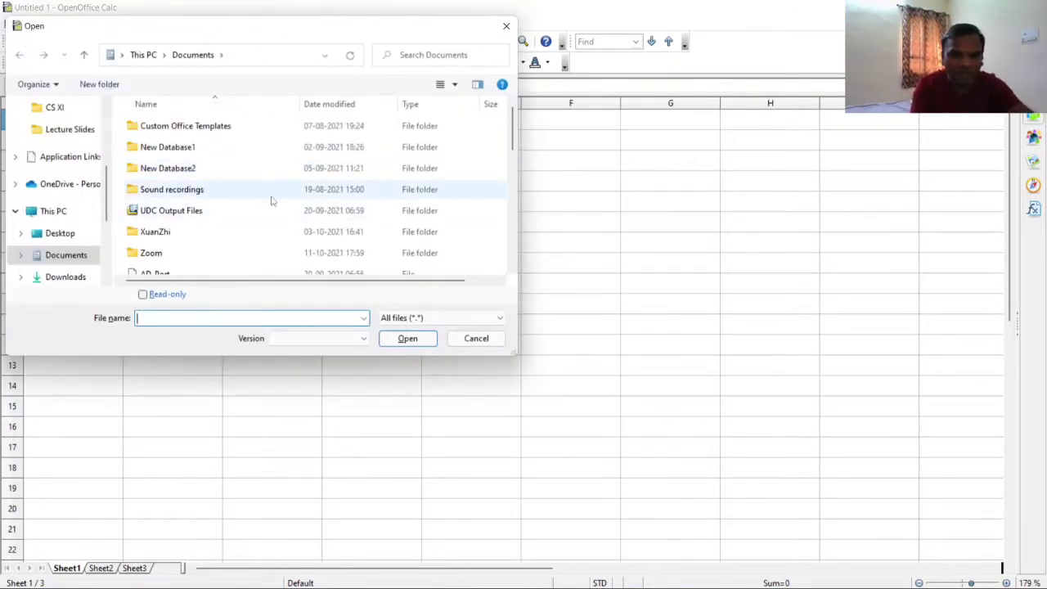
scroll(425, 131, "down", 2)
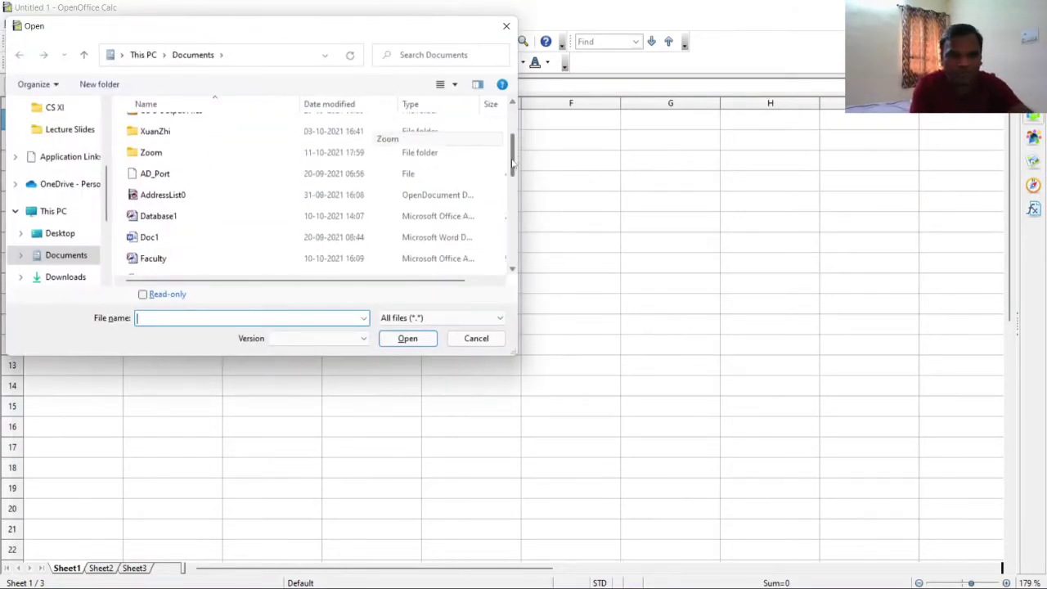
scroll(425, 133, "down", 1)
scroll(442, 132, "down", 1)
scroll(453, 201, "down", 1)
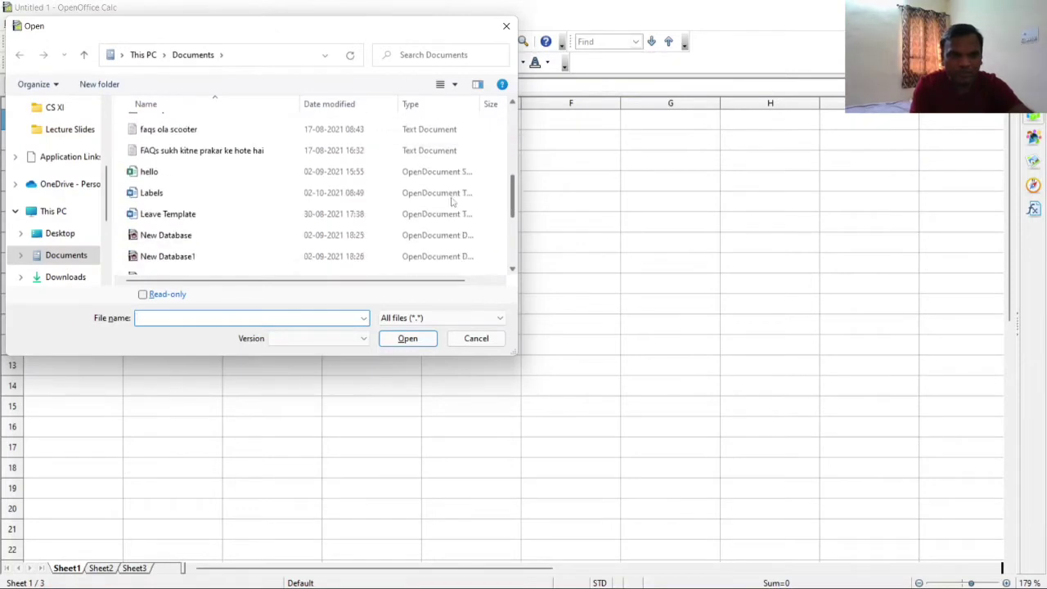
left_click(163, 175)
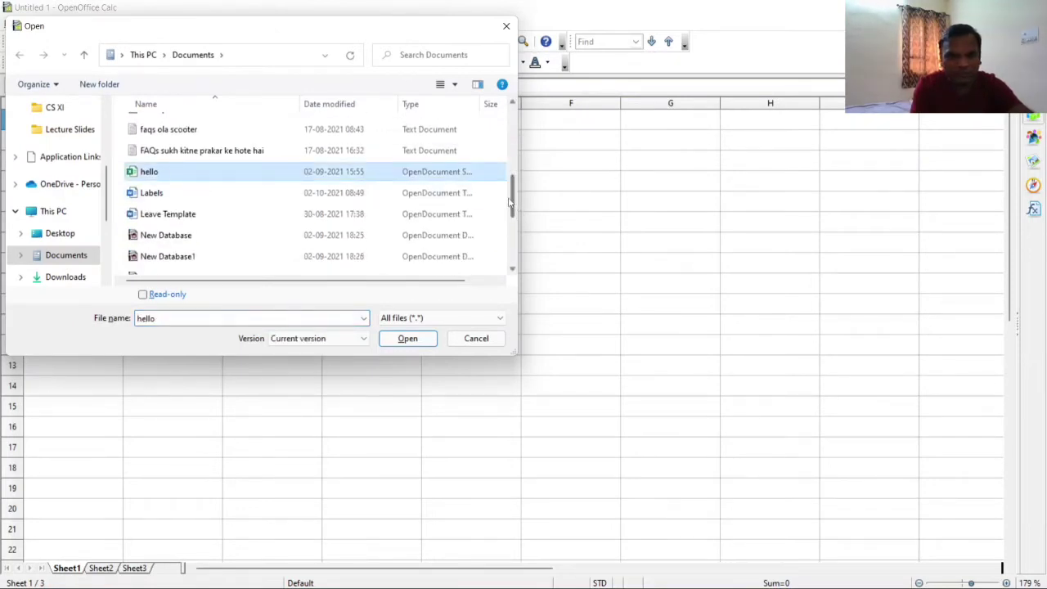
left_click_drag(511, 209, 504, 251)
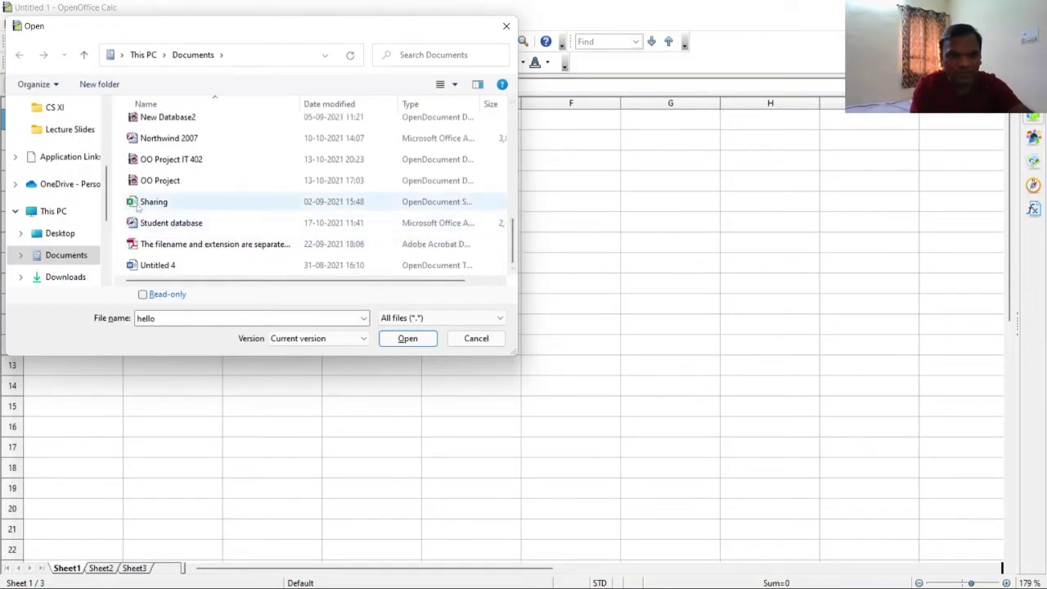
left_click(138, 202)
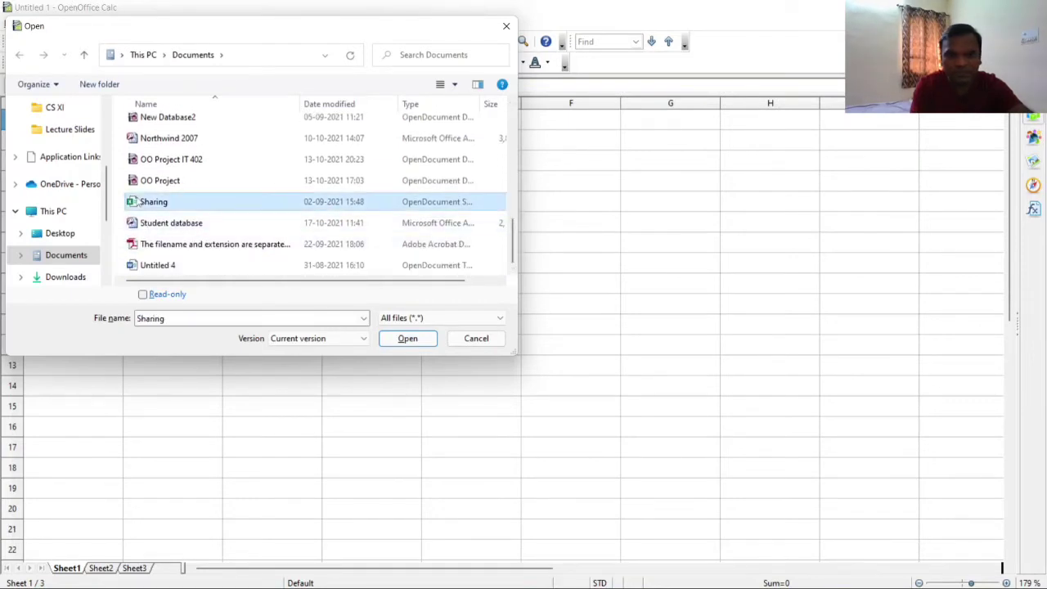
left_click(421, 340)
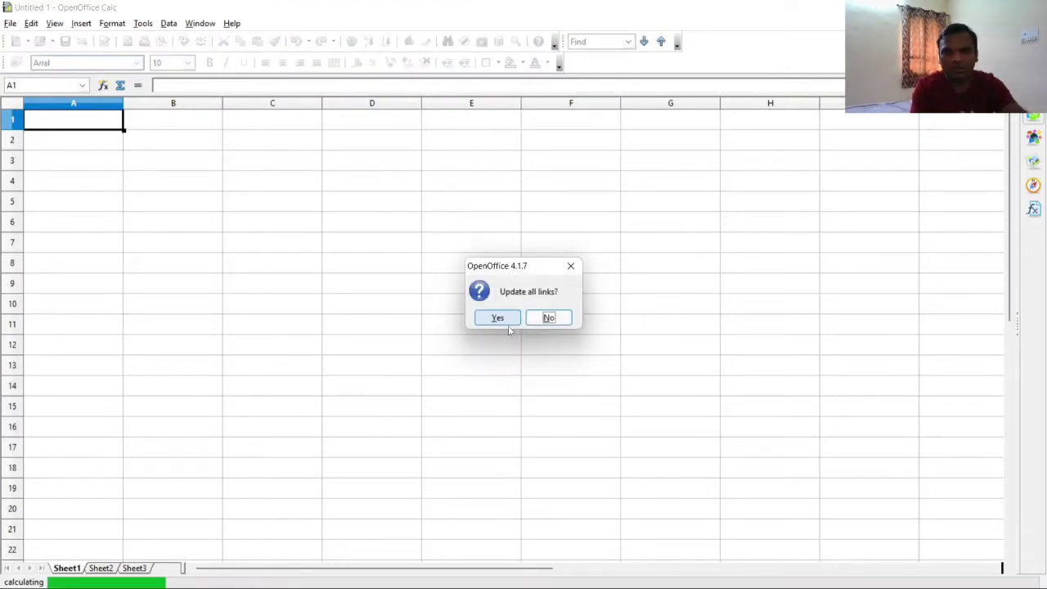
Update the links to hello.ods, suppress the shared-mode warning, and select cell B10
left_click(499, 319)
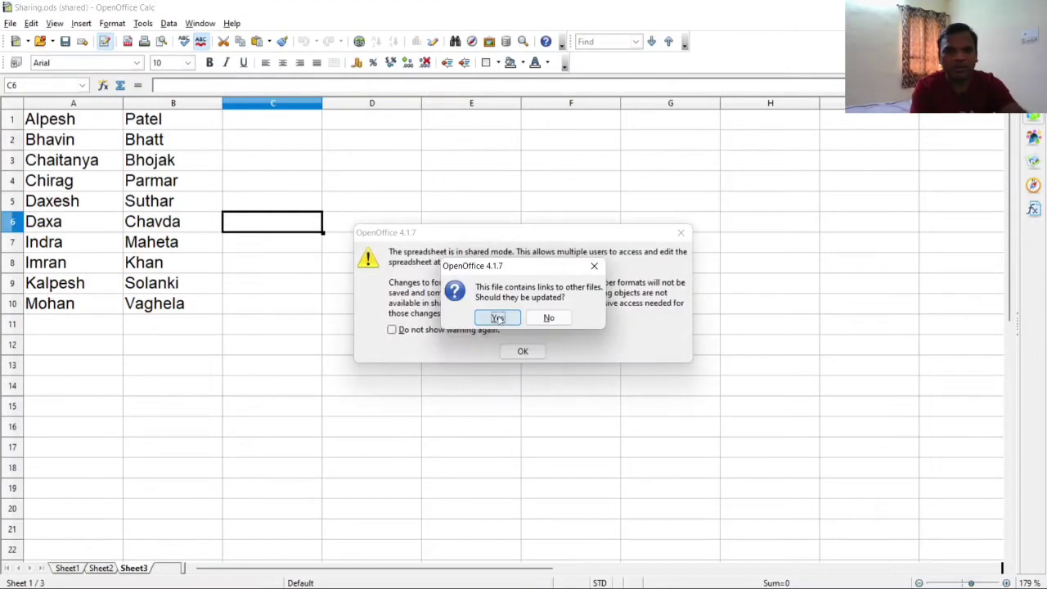
left_click(507, 319)
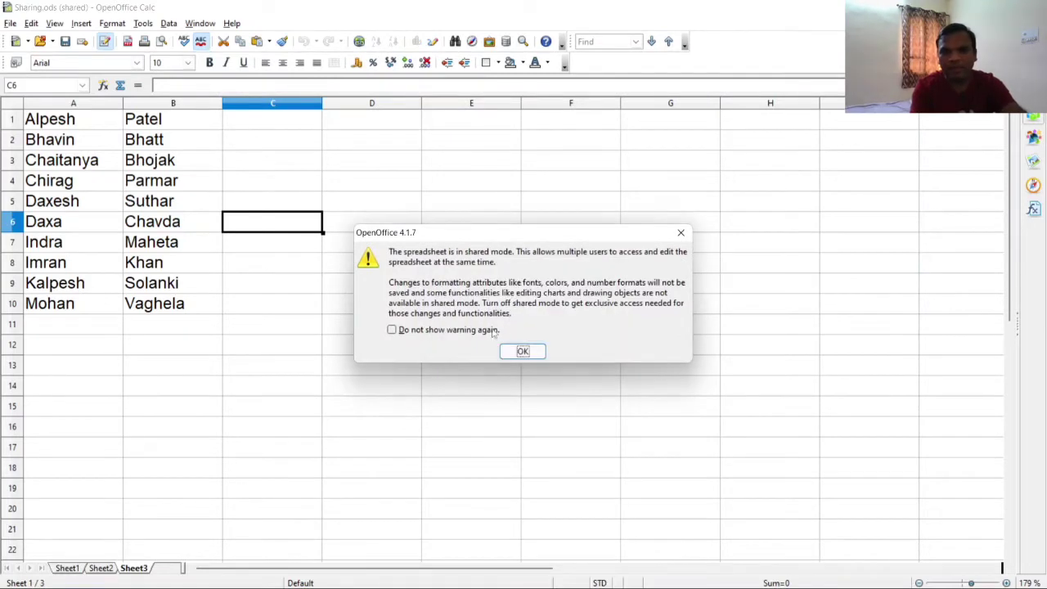
left_click(489, 330)
left_click(523, 351)
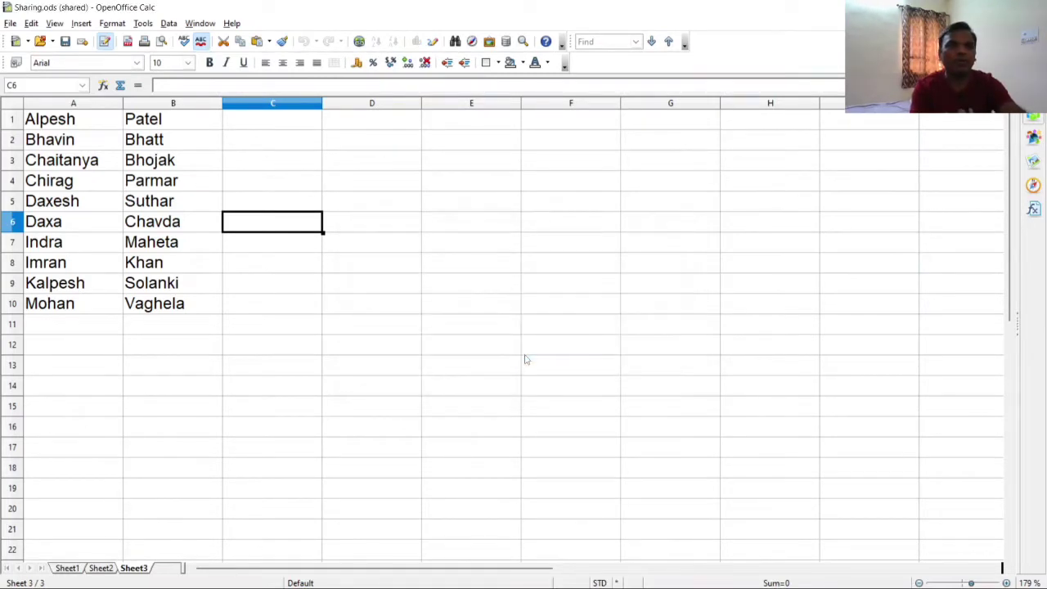
left_click(186, 312)
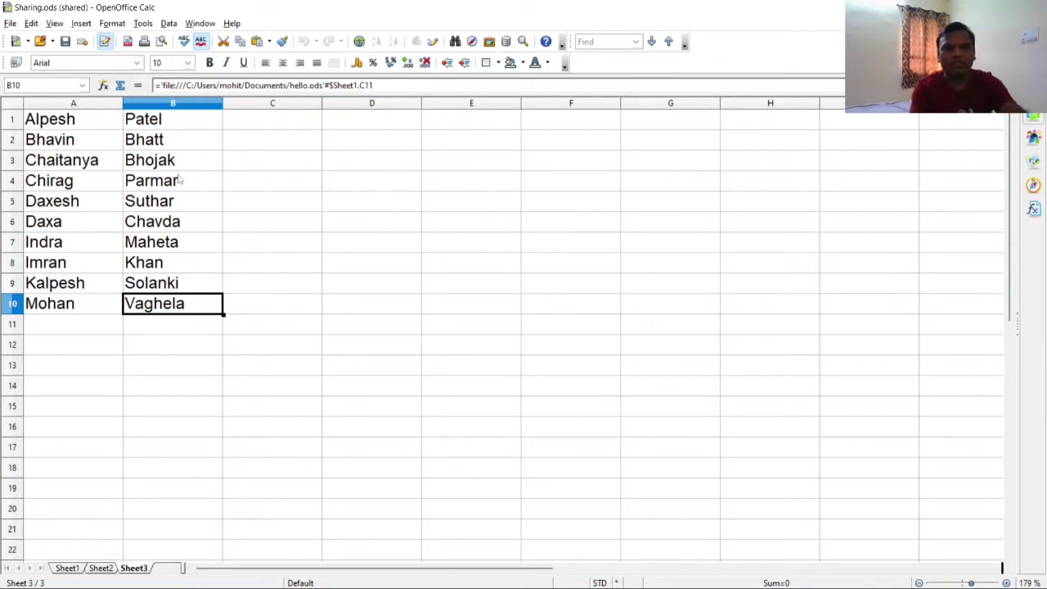
Untick 'Share this spreadsheet with other users', confirm link updates and disabling, then return to Chrome
left_click(143, 23)
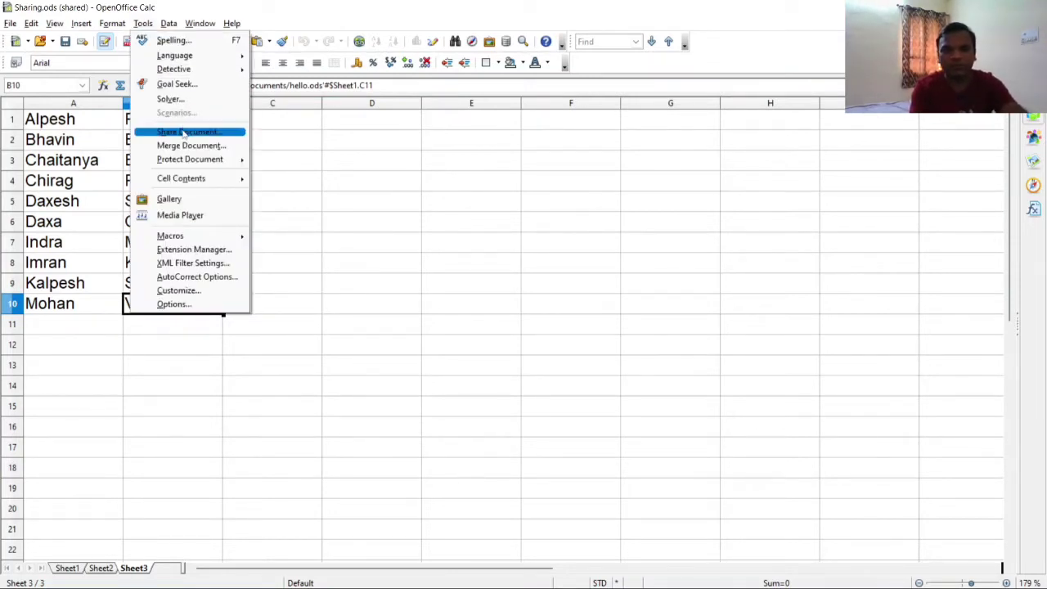
left_click(51, 332)
left_click(51, 332)
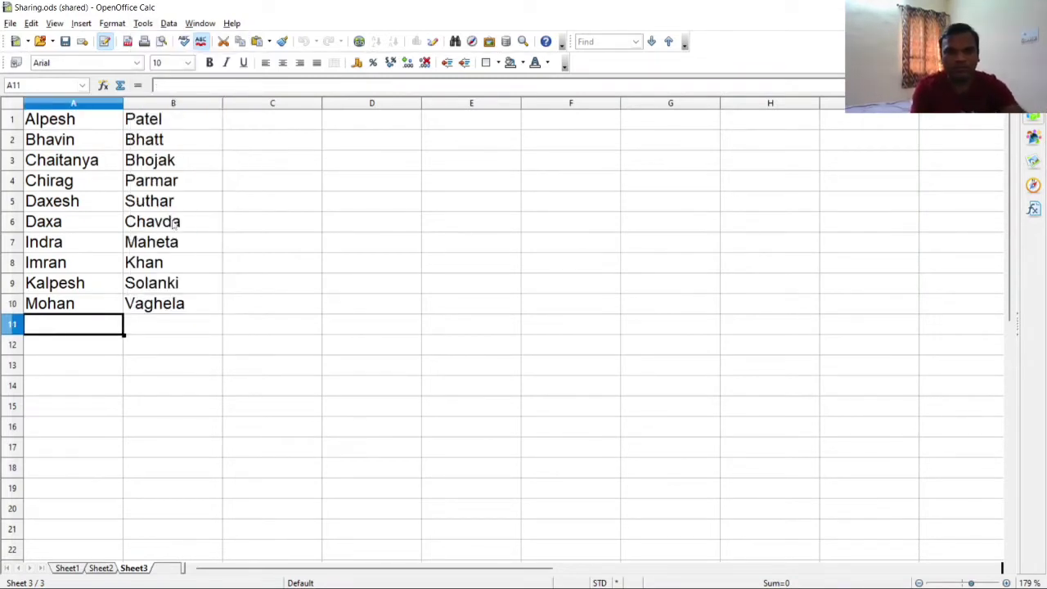
left_click(145, 25)
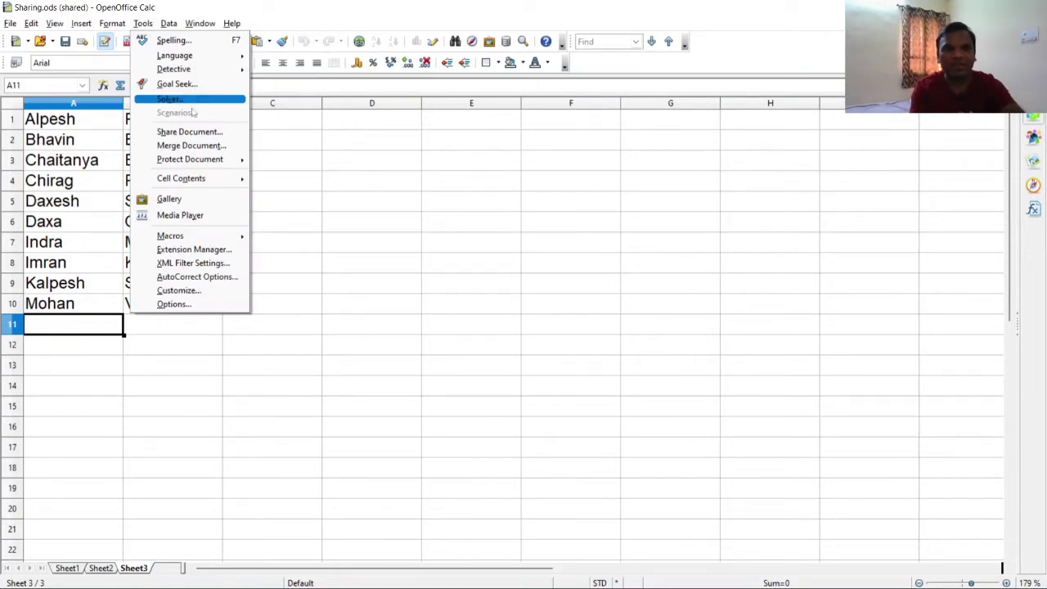
left_click(194, 132)
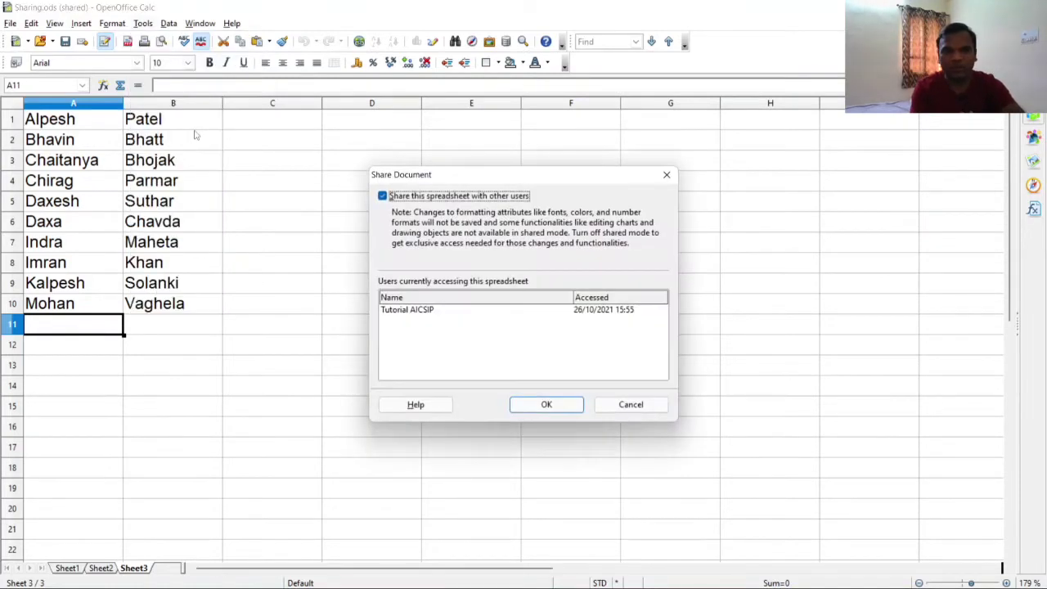
left_click(382, 196)
left_click(541, 404)
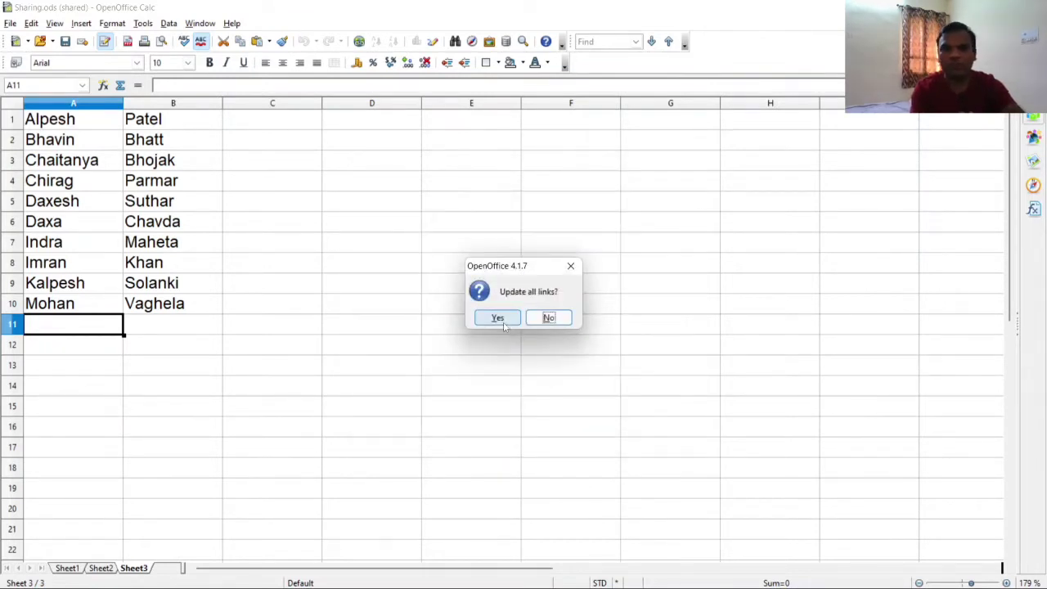
left_click(497, 317)
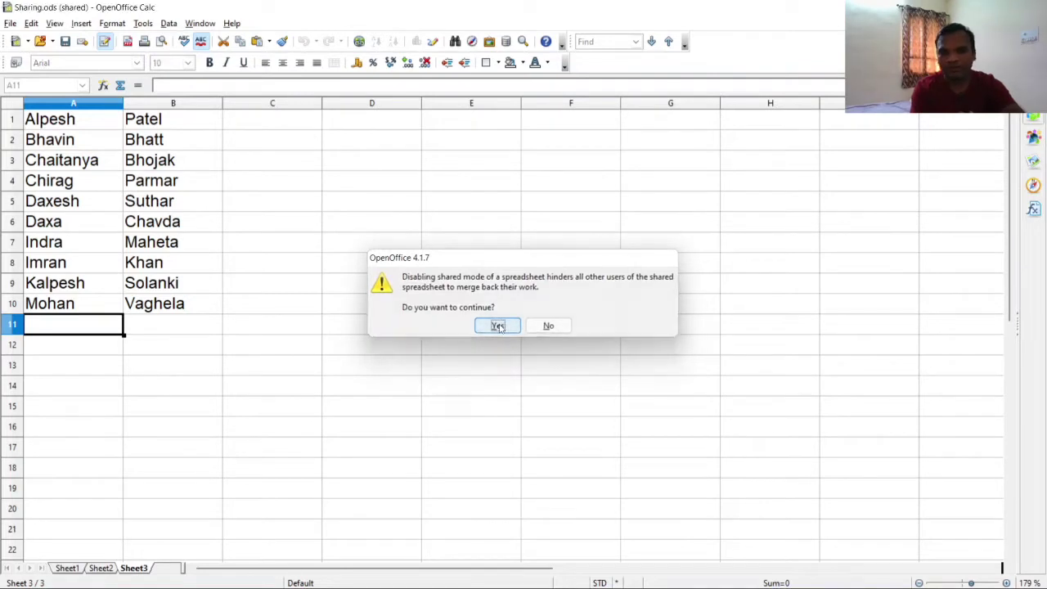
left_click(499, 326)
left_click(498, 323)
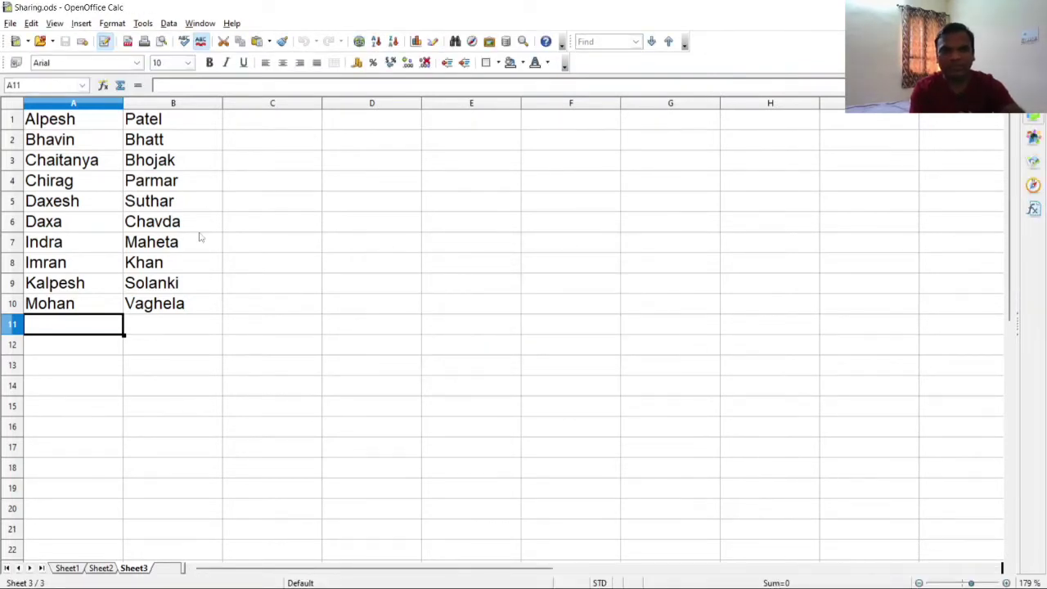
key("alt+Tab")
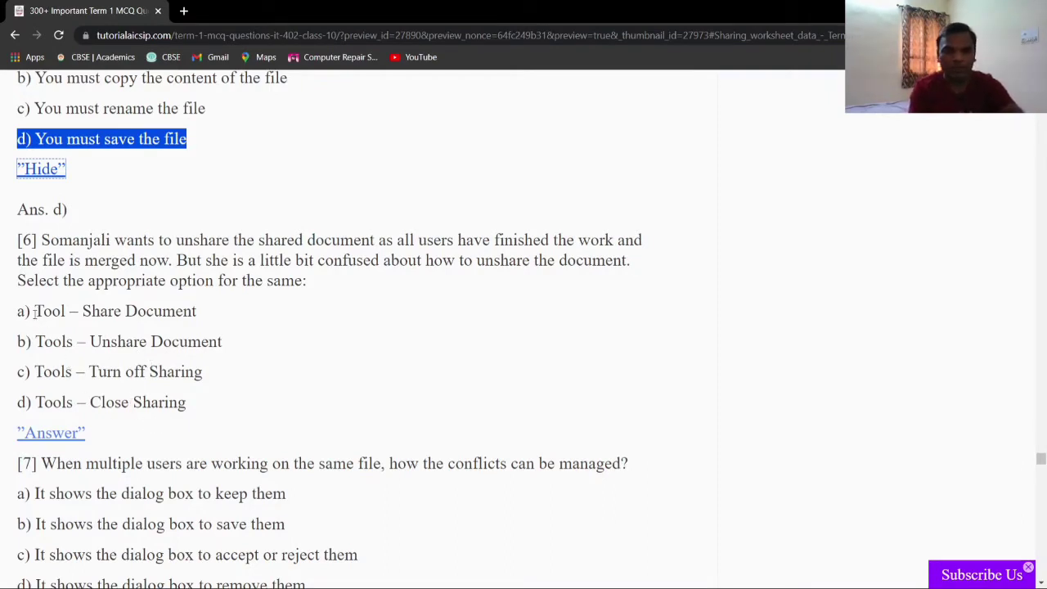
Reveal question 6's answer, b) Tools – Unshare Document, and highlight option a) Tool – Share Document
left_click(64, 431)
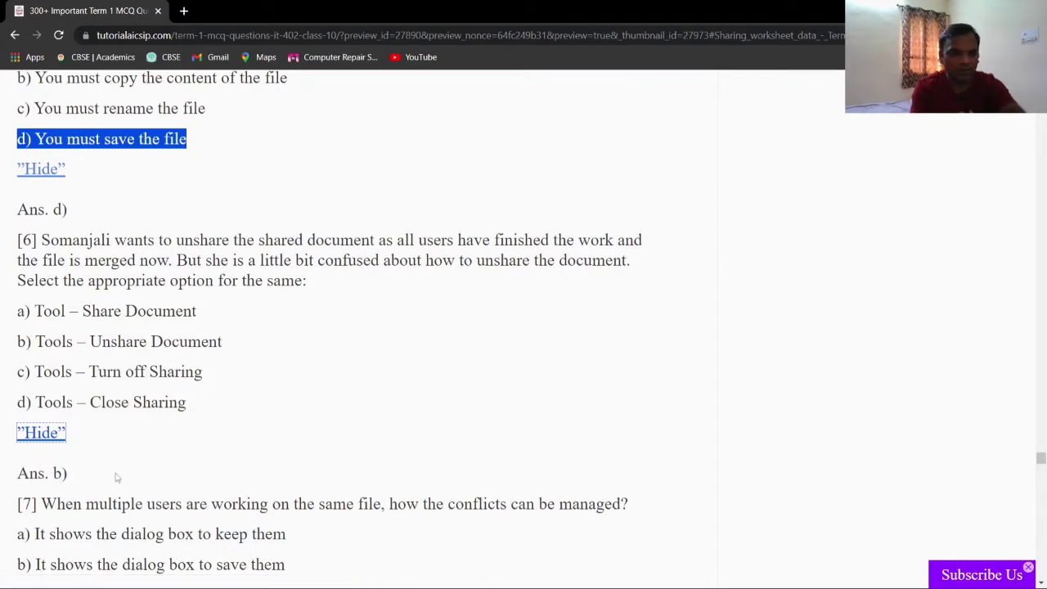
left_click_drag(82, 477, 14, 472)
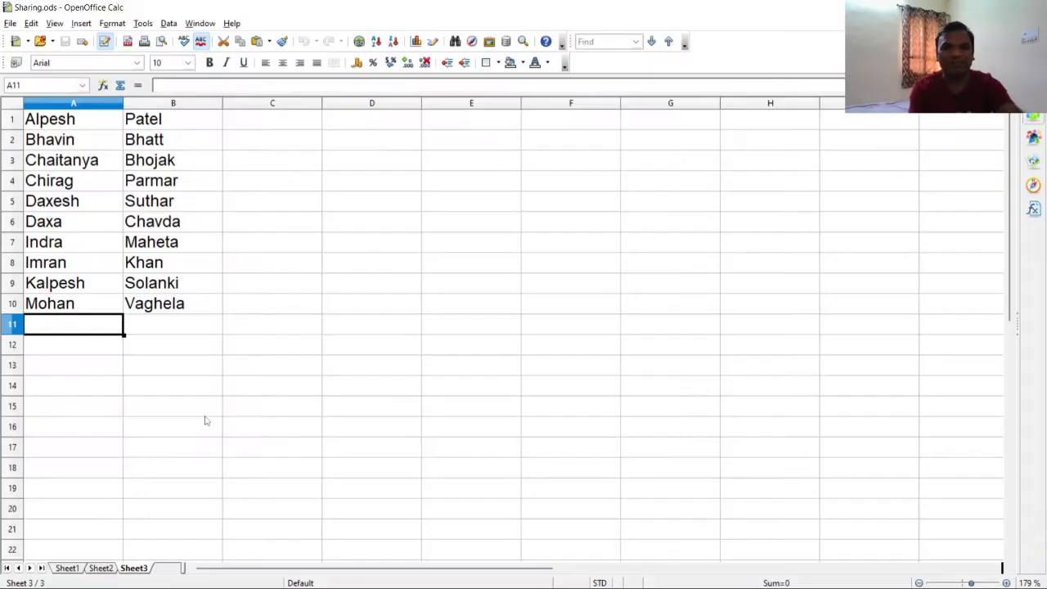
left_click(149, 28)
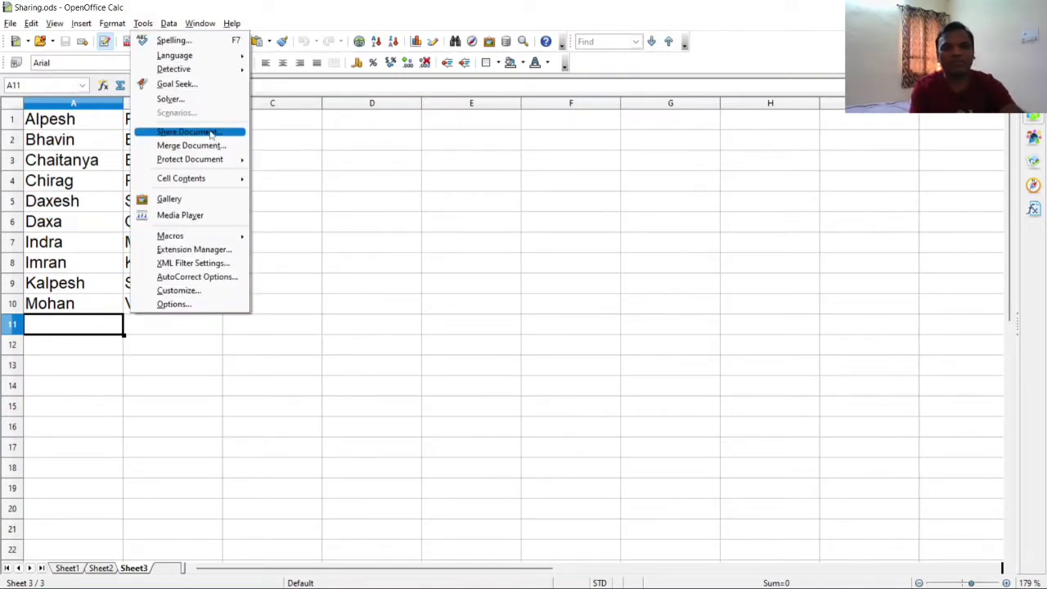
left_click(367, 213)
key("alt+Tab")
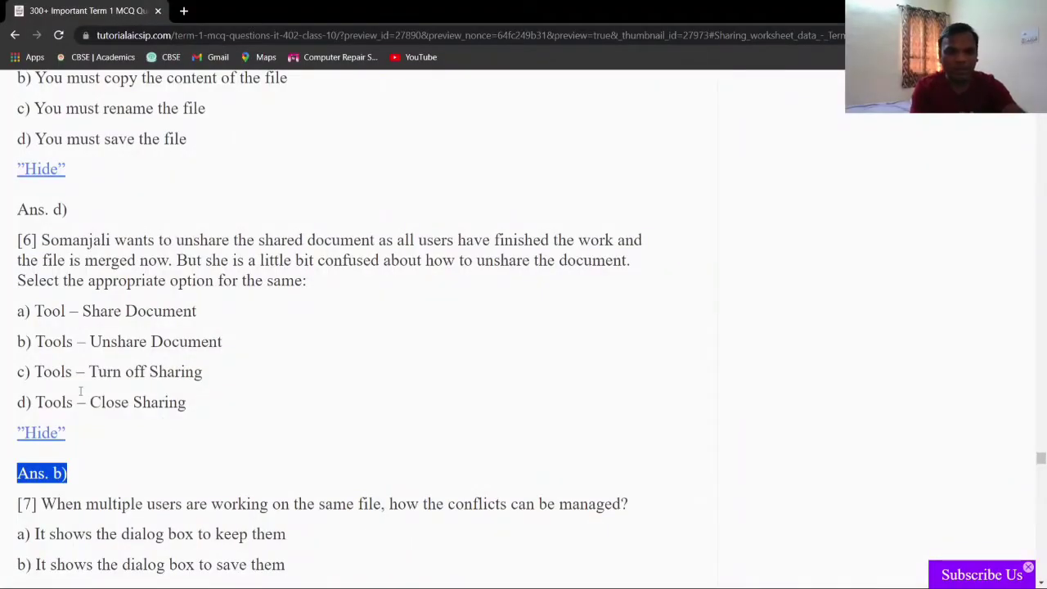
left_click_drag(18, 311, 219, 322)
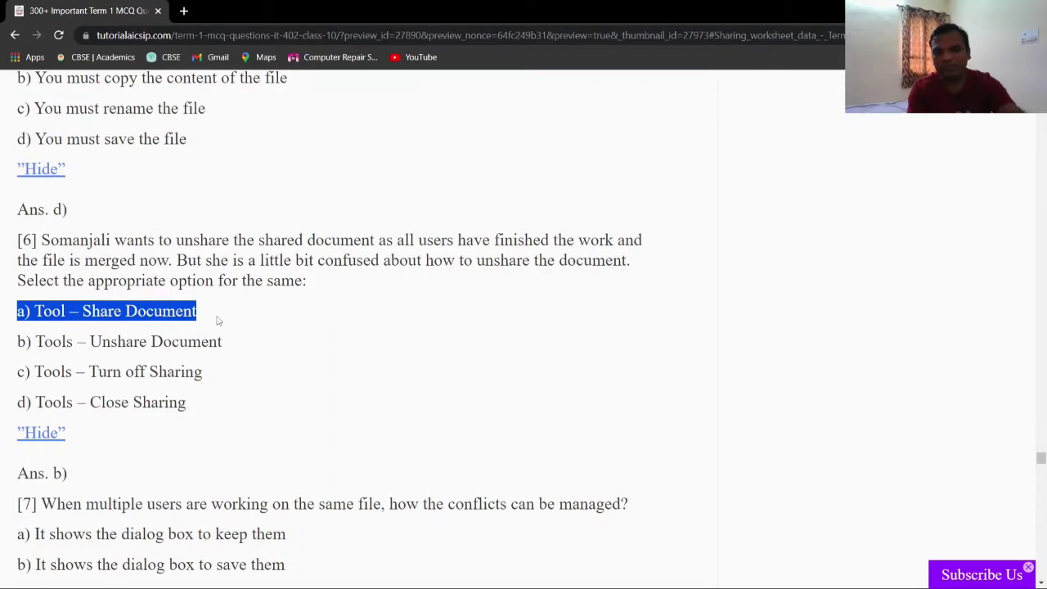
Launch Notepad via Run, note 1 and 6 on separate lines, and return to the quiz
key("super+r")
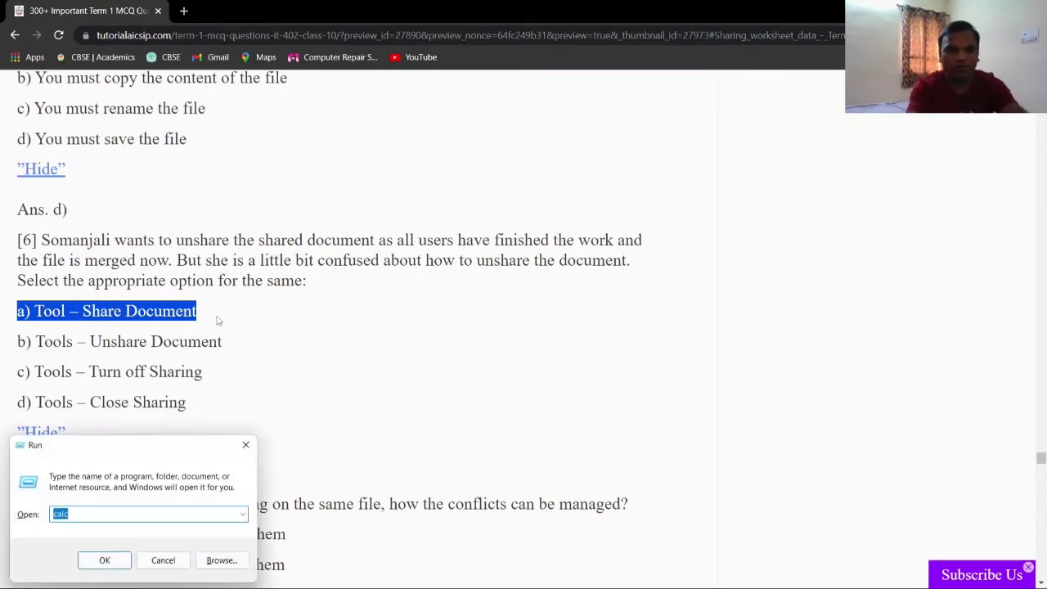
type("notepad")
key("Return")
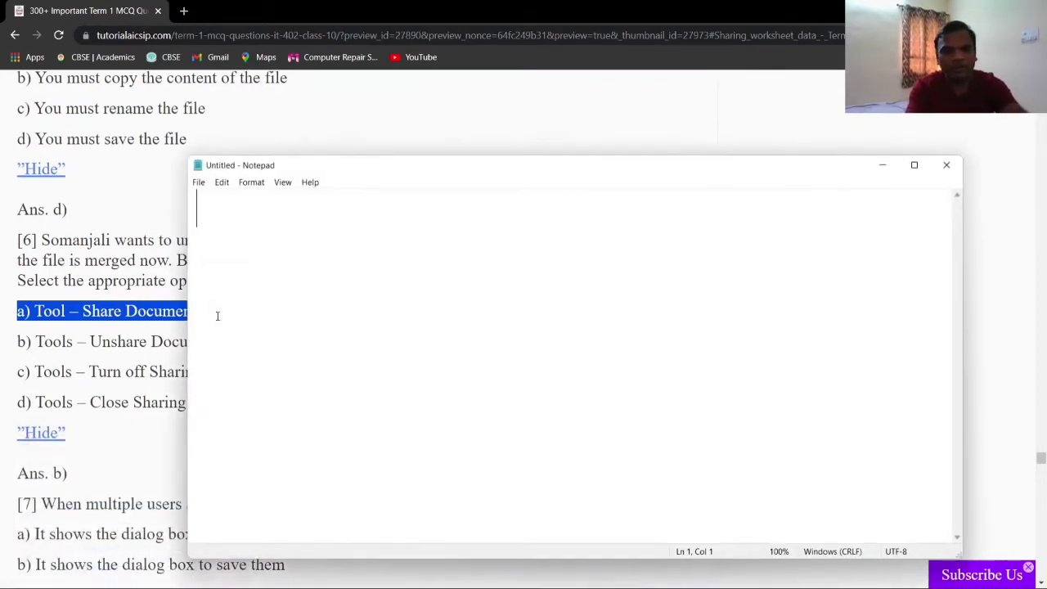
type("1")
key("Return")
type("6")
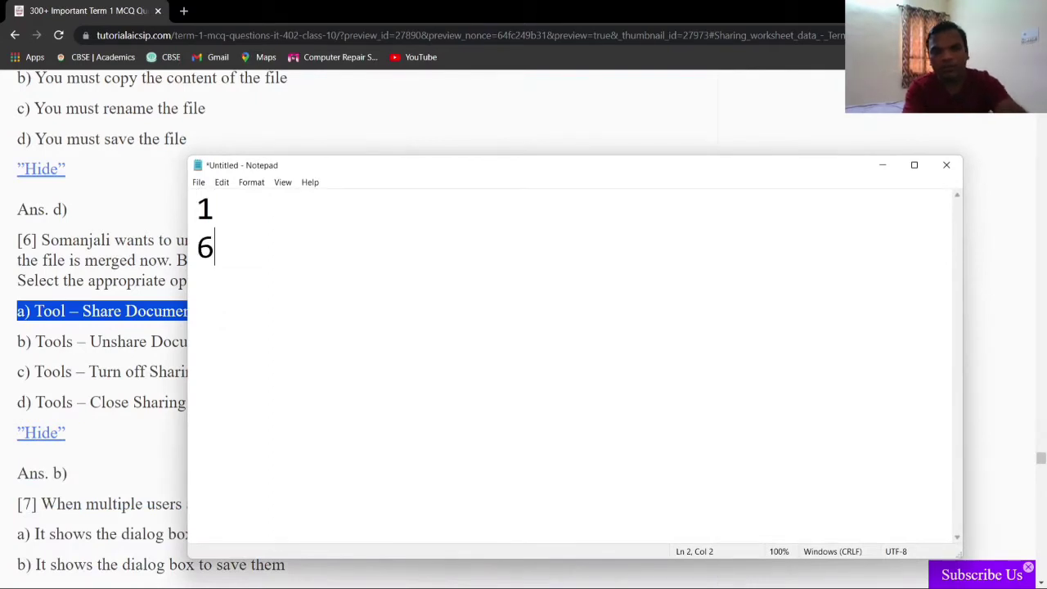
key("Return")
key("alt+Tab")
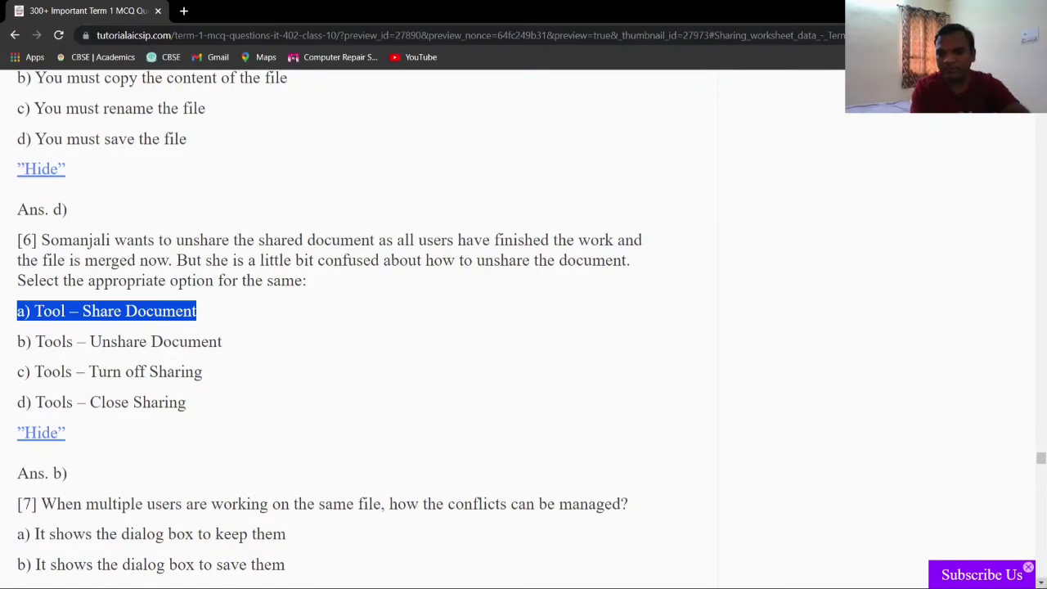
Scroll down to quiz question 7 and reveal its answer, a)
scroll(523, 327, "down", 1)
scroll(524, 327, "down", 3)
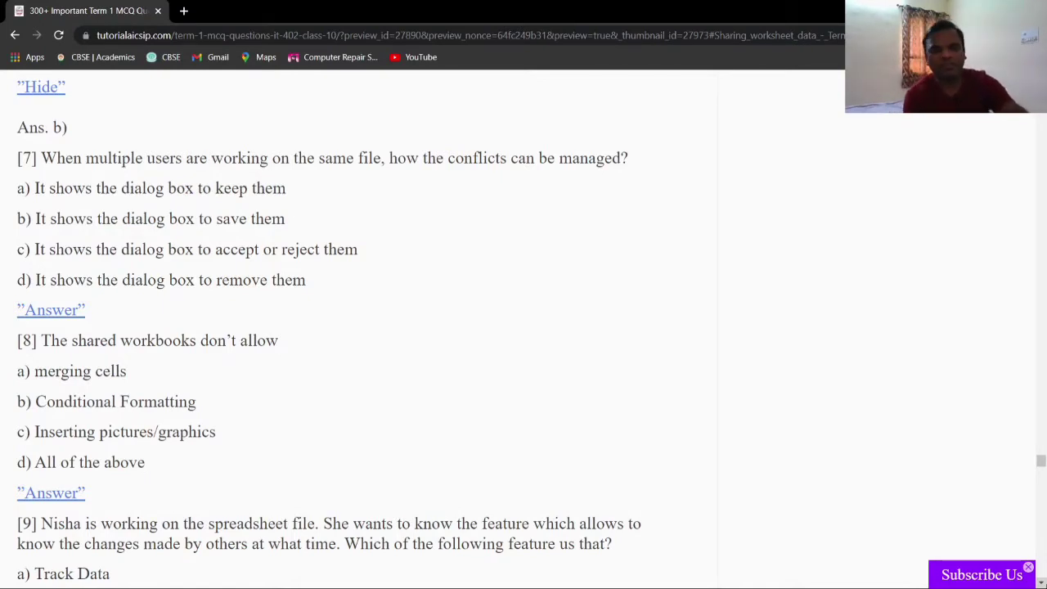
key("alt+Tab")
key("alt+Tab")
key("Tab")
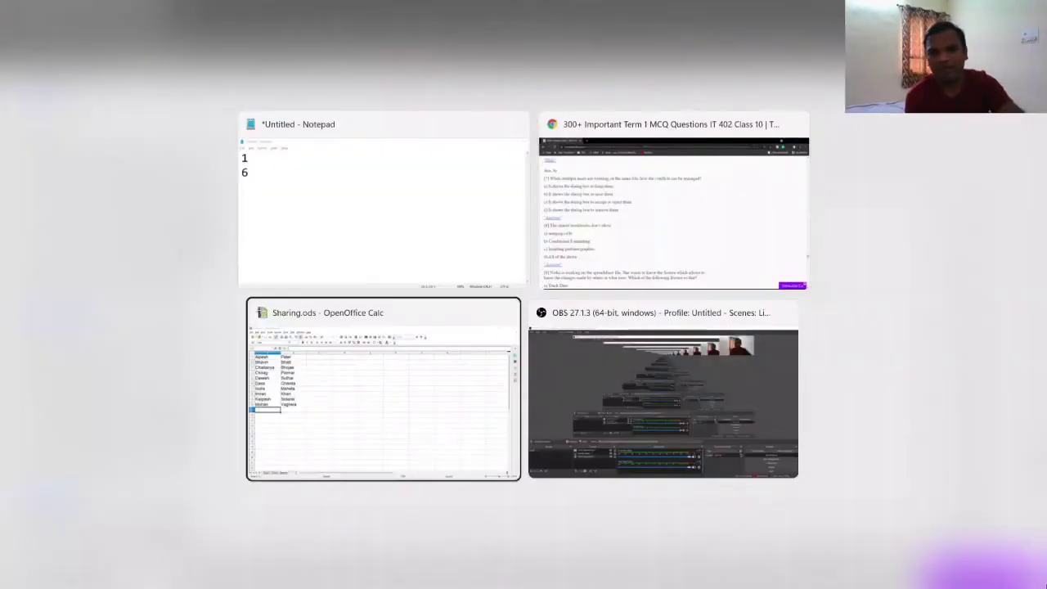
key("alt+Tab")
key("Tab")
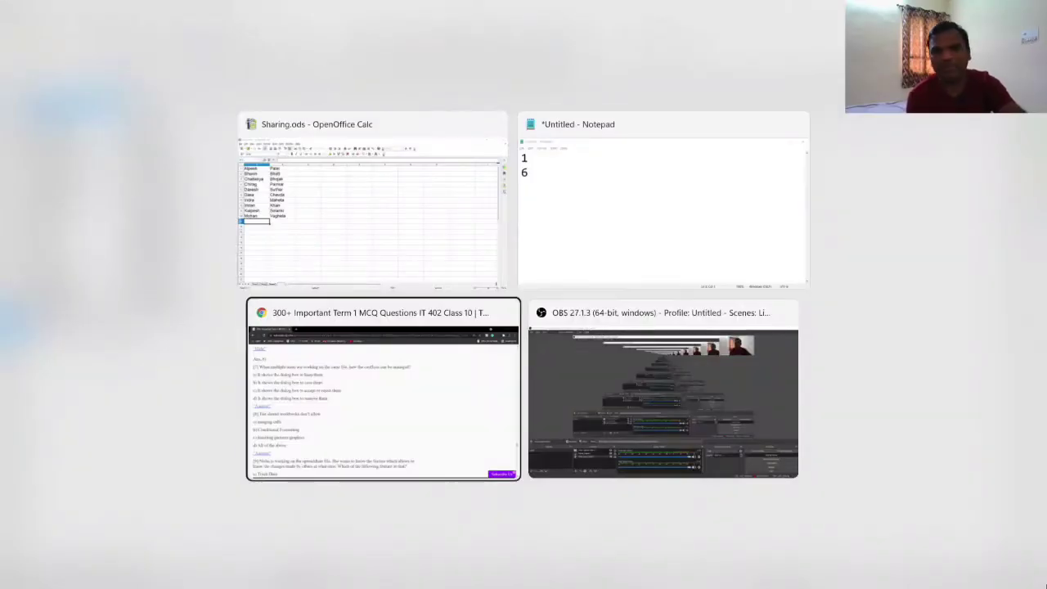
key("Tab")
key("Tab")
key("Tab")
key("alt+Tab")
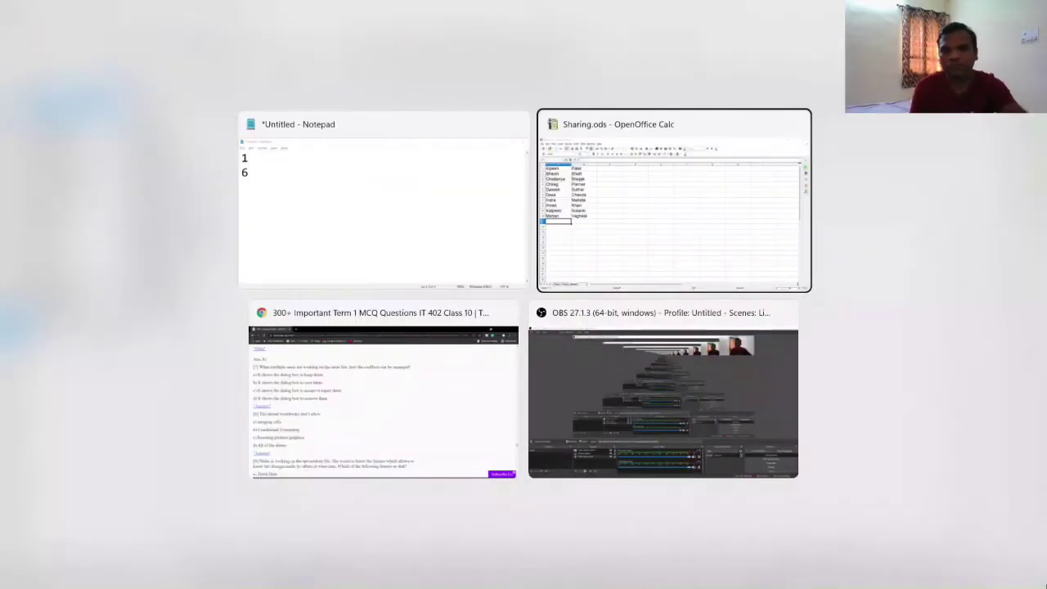
key("Tab")
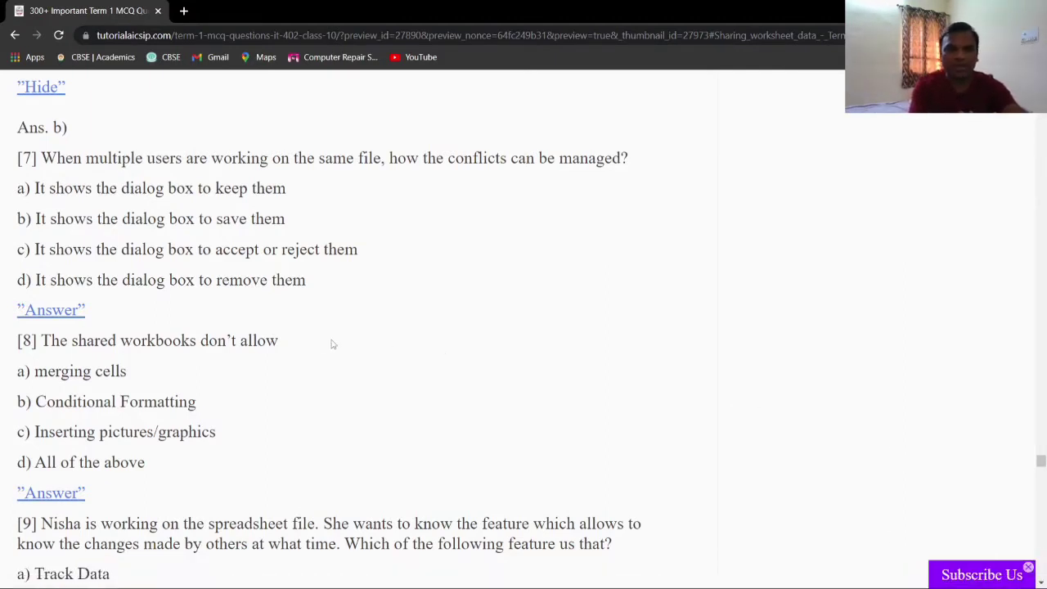
left_click(73, 314)
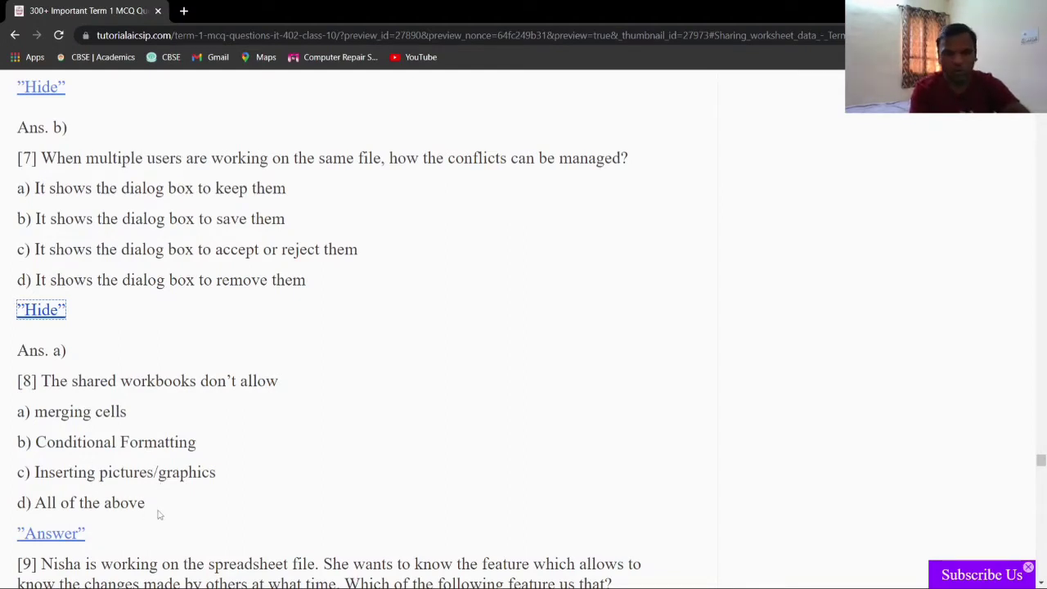
Switch to the Sharing.ods spreadsheet in OpenOffice Calc
key("super+Tab")
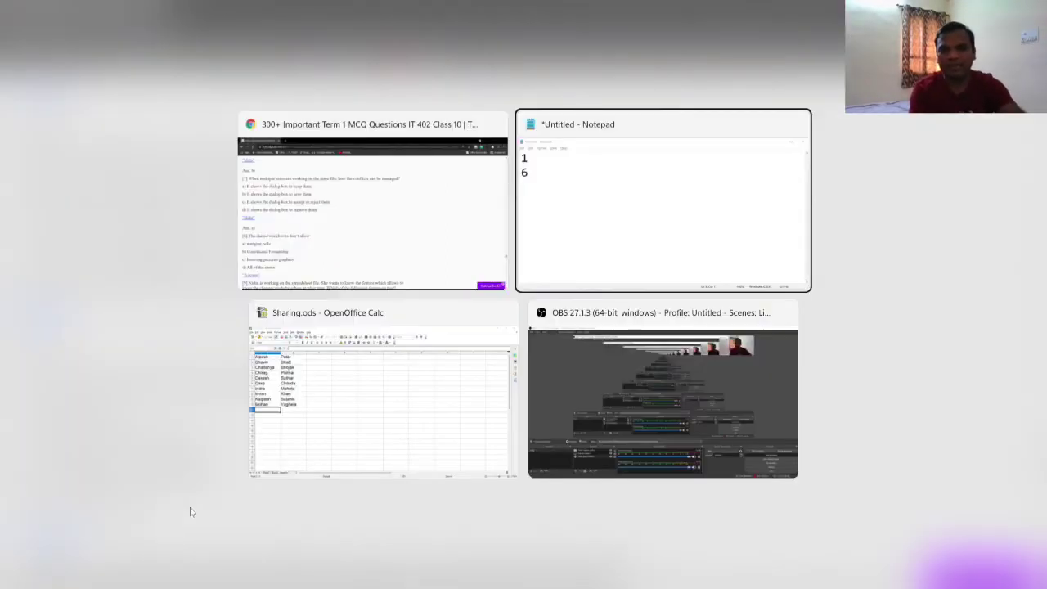
key("Down")
key("Left")
key("Return")
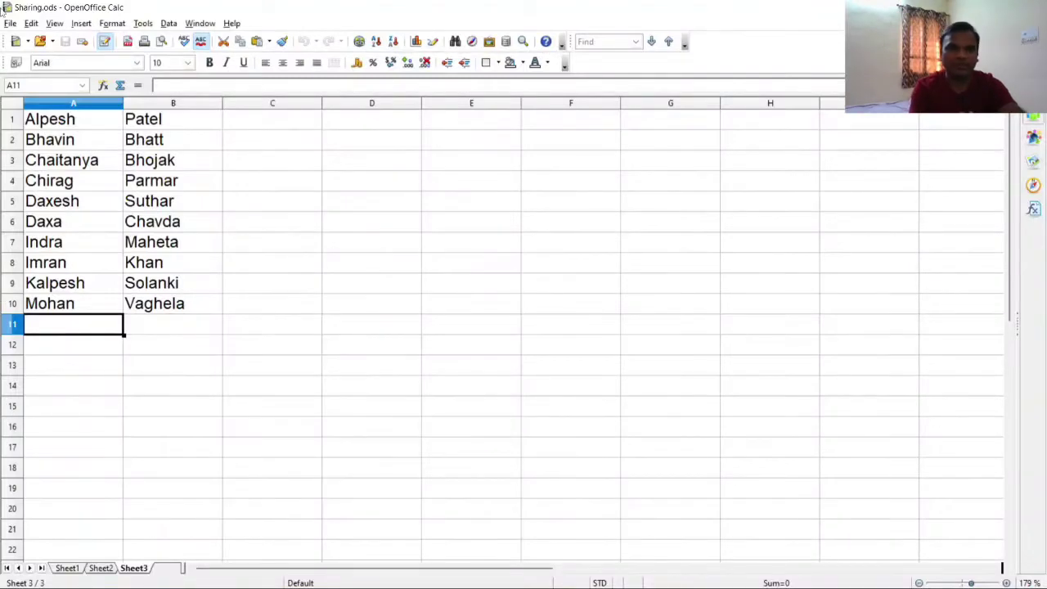
Enable 'Share this spreadsheet with other users' and agree to save the file
left_click(144, 24)
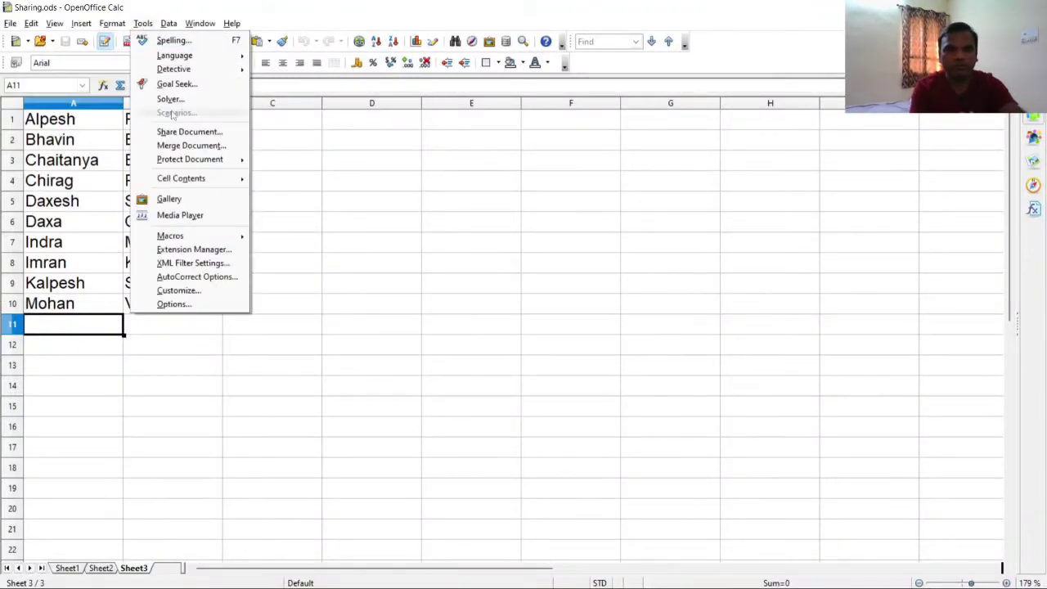
left_click(188, 132)
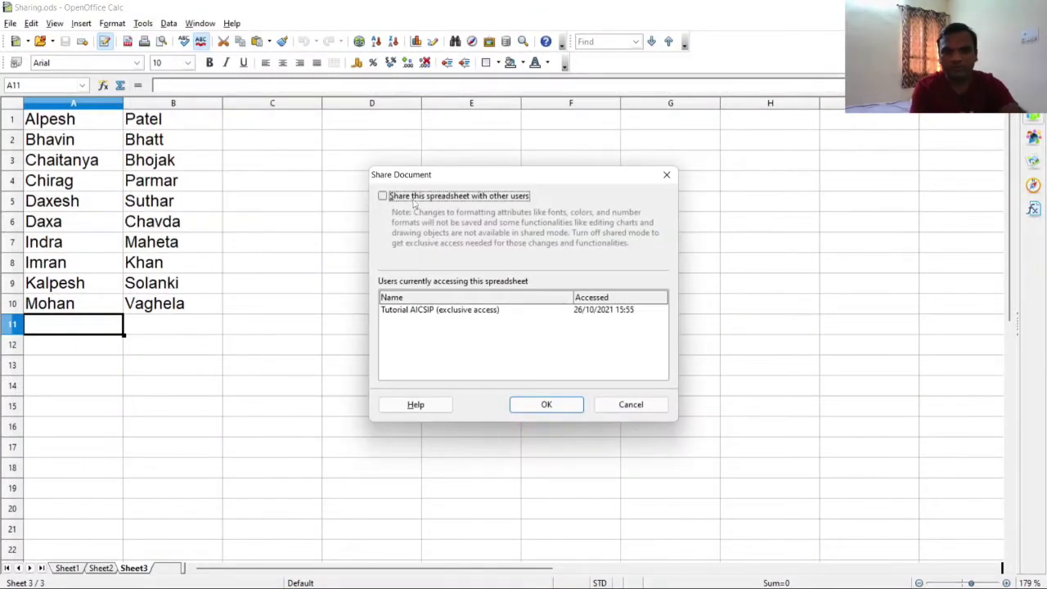
left_click(414, 199)
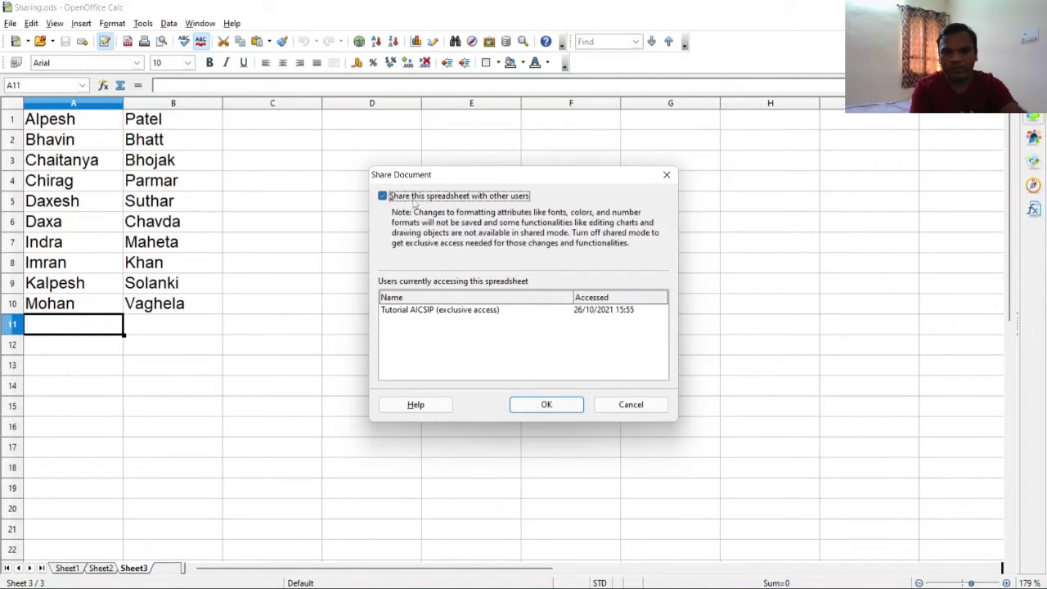
left_click(553, 407)
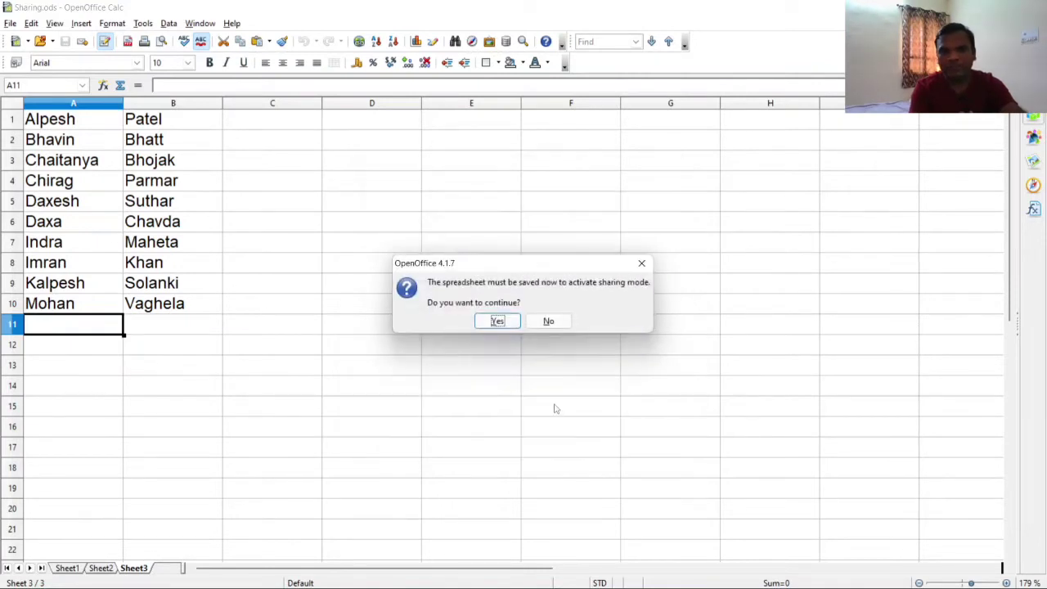
left_click(497, 321)
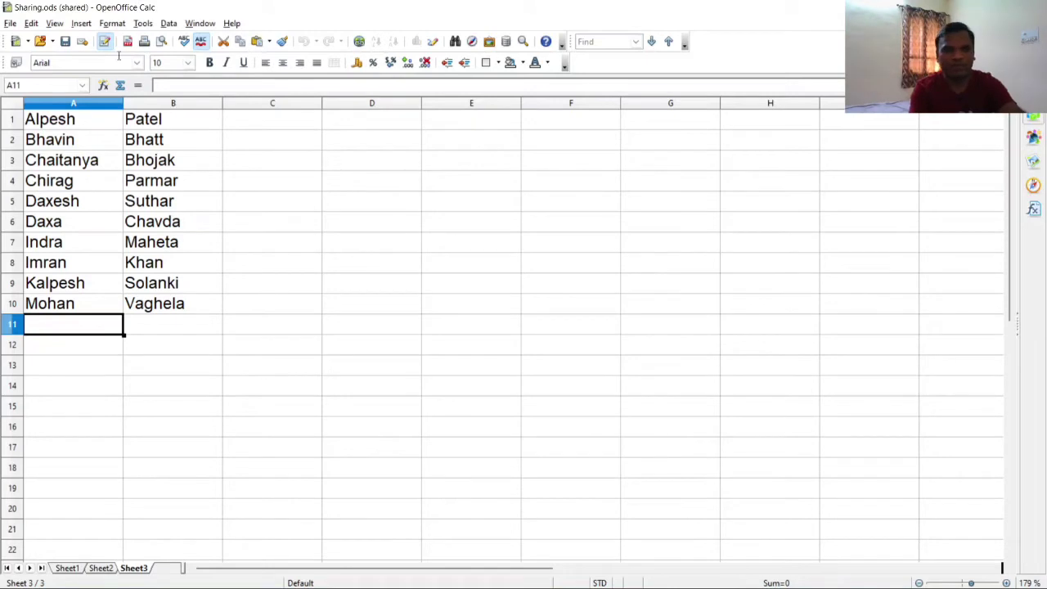
Inspect the Edit, View, Insert and Format menus for greyed-out commands, then return to the quiz
left_click(34, 24)
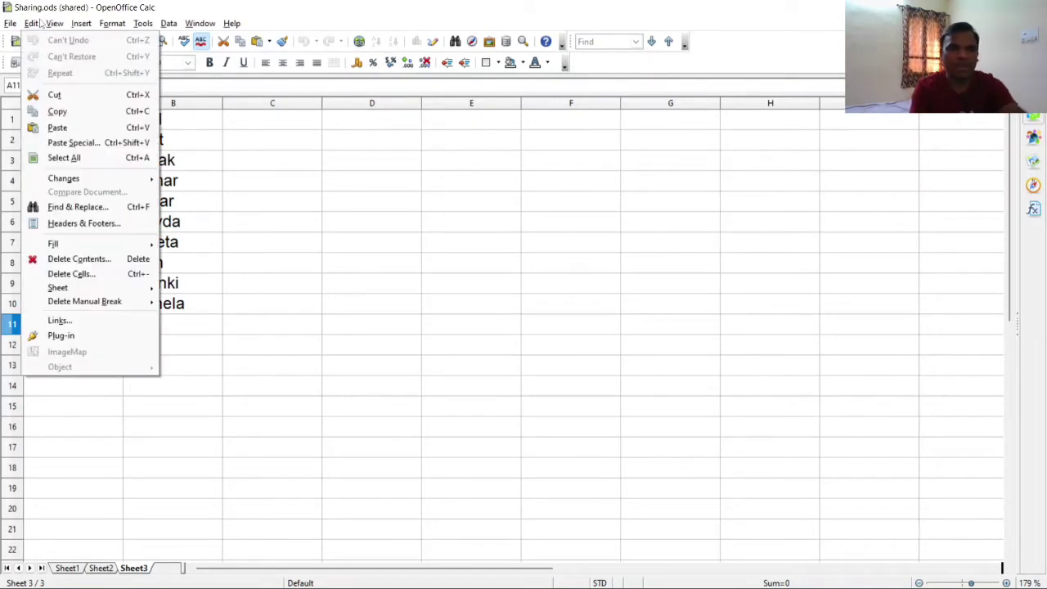
left_click(33, 24)
left_click(55, 24)
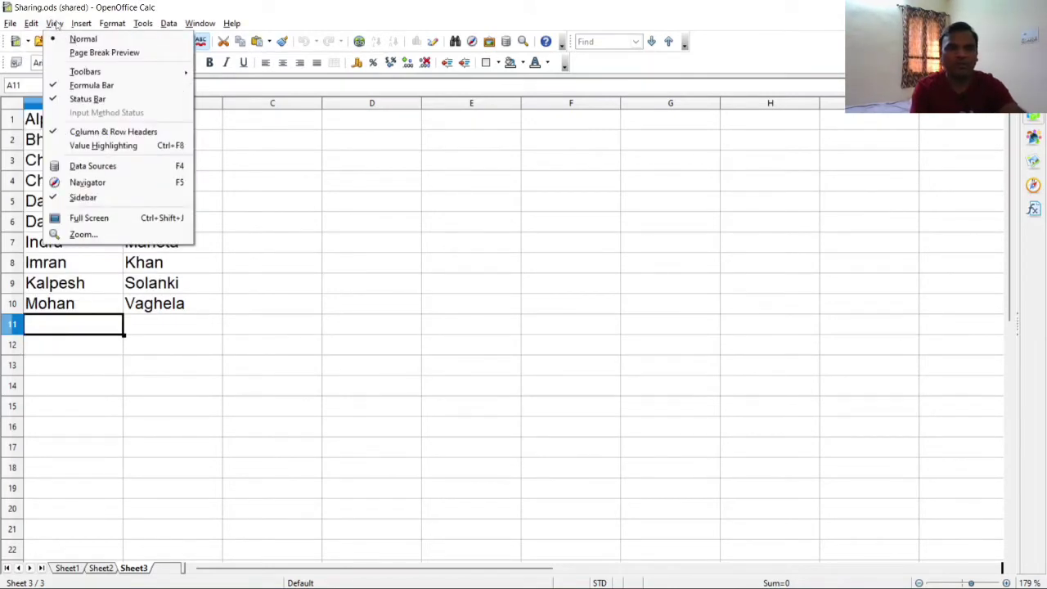
mouse_move(85, 26)
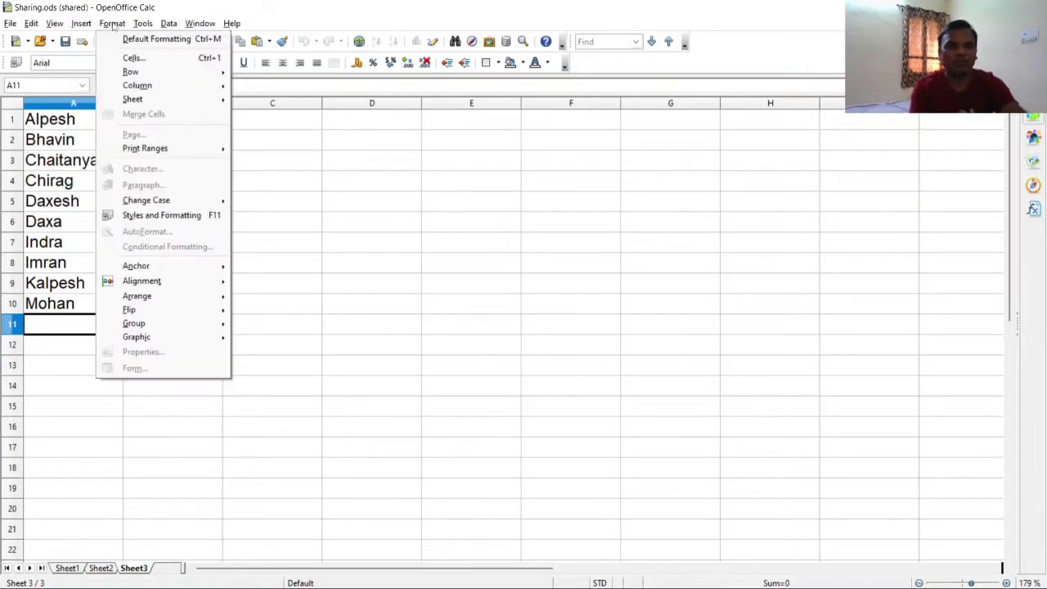
left_click(312, 223)
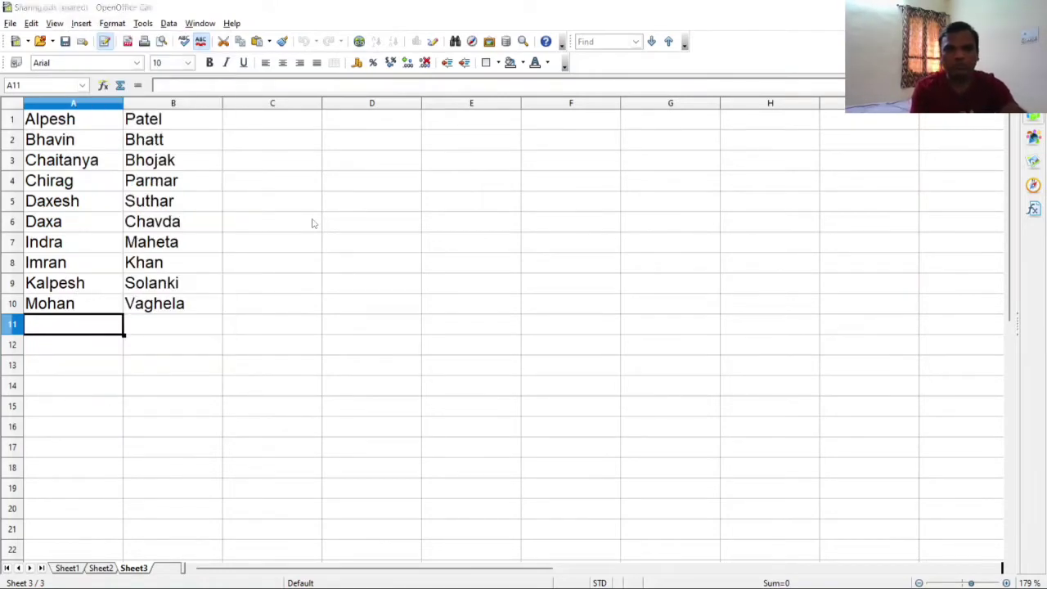
key("super+Tab")
key("Return")
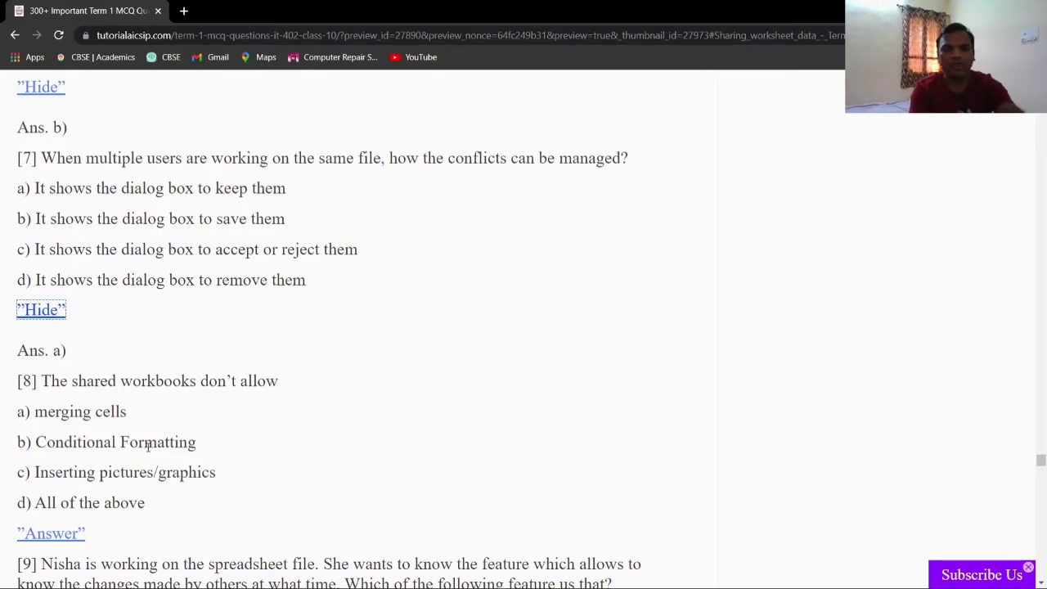
Select A1:B1 and check that Merge Cells and Insert > Picture > From File are greyed out
key("alt+Tab")
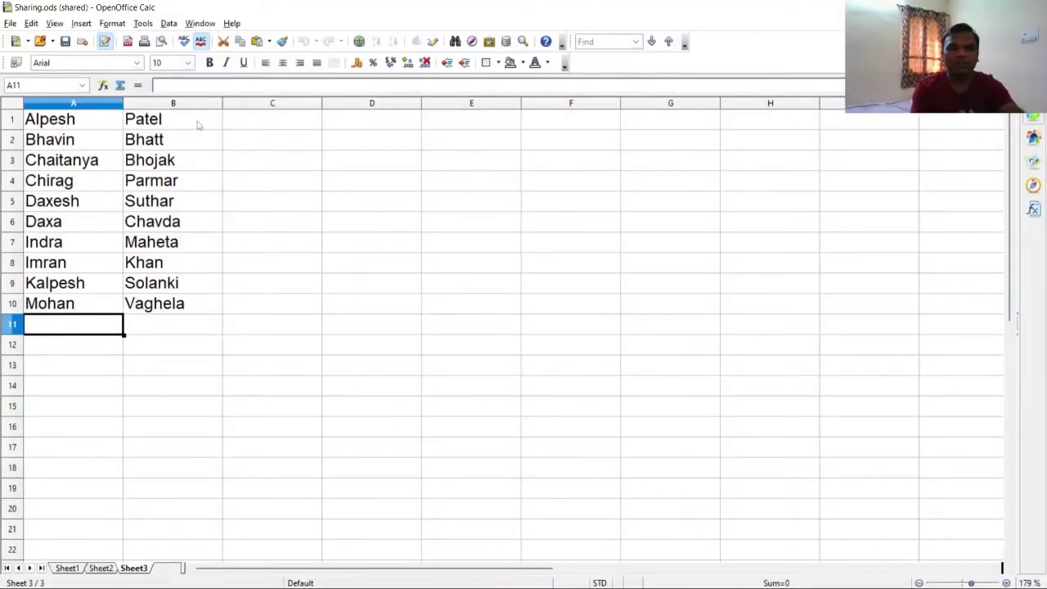
left_click(197, 124)
left_click_drag(108, 119, 161, 127)
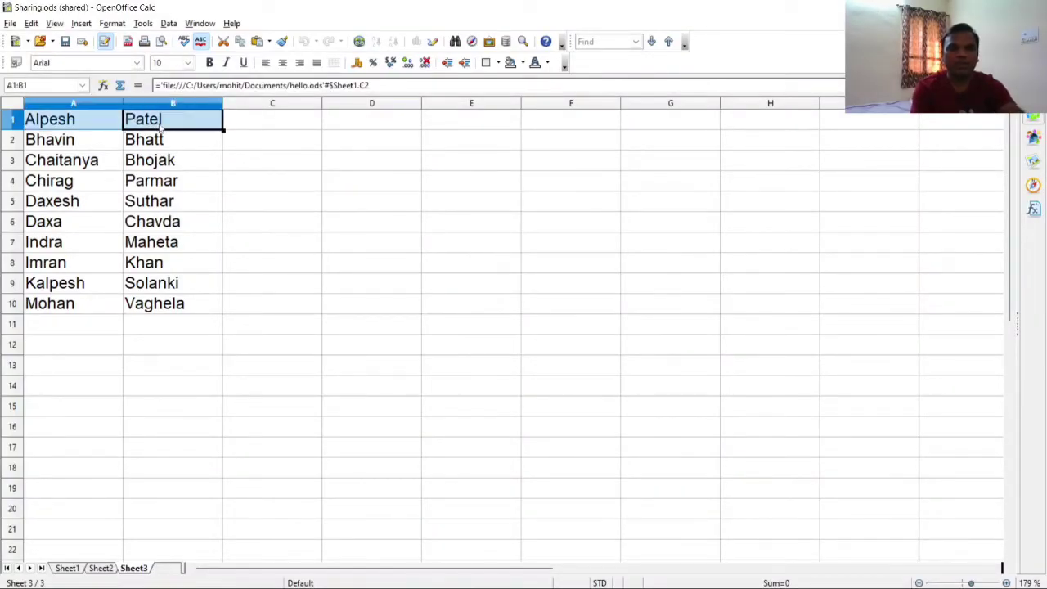
left_click(108, 26)
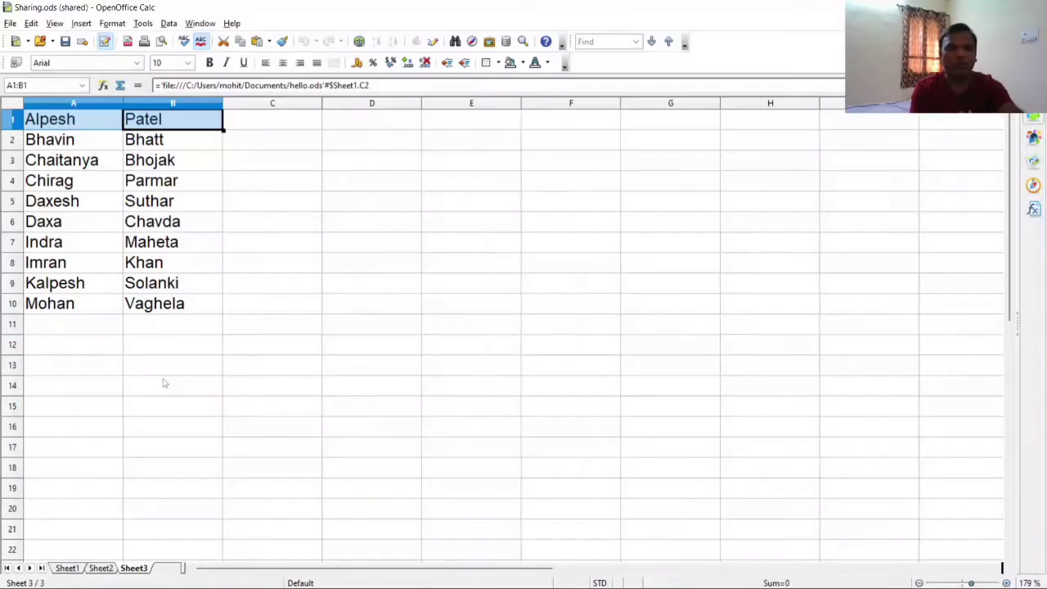
left_click(119, 27)
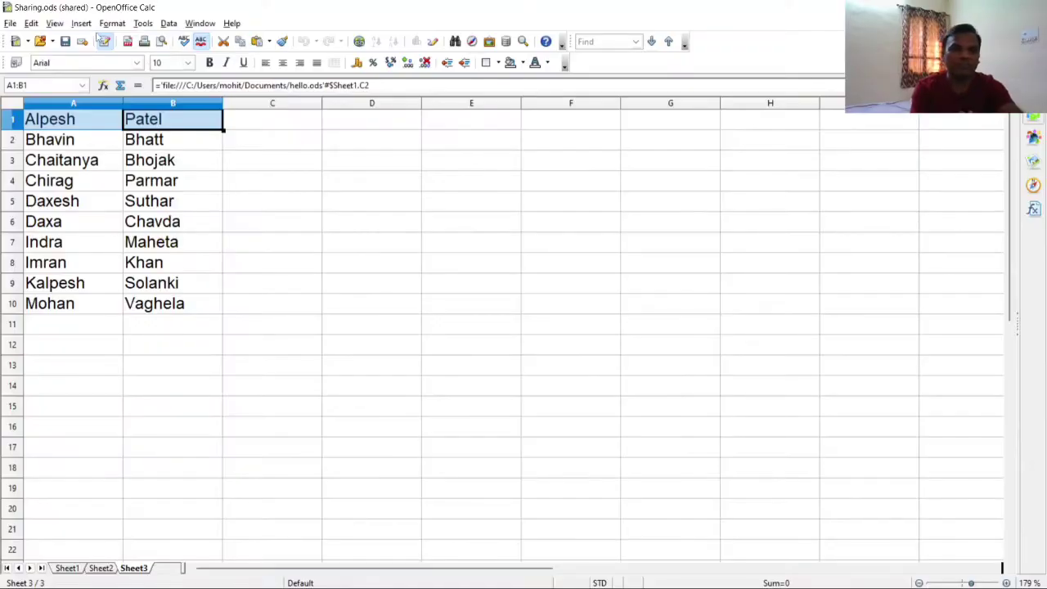
left_click(85, 26)
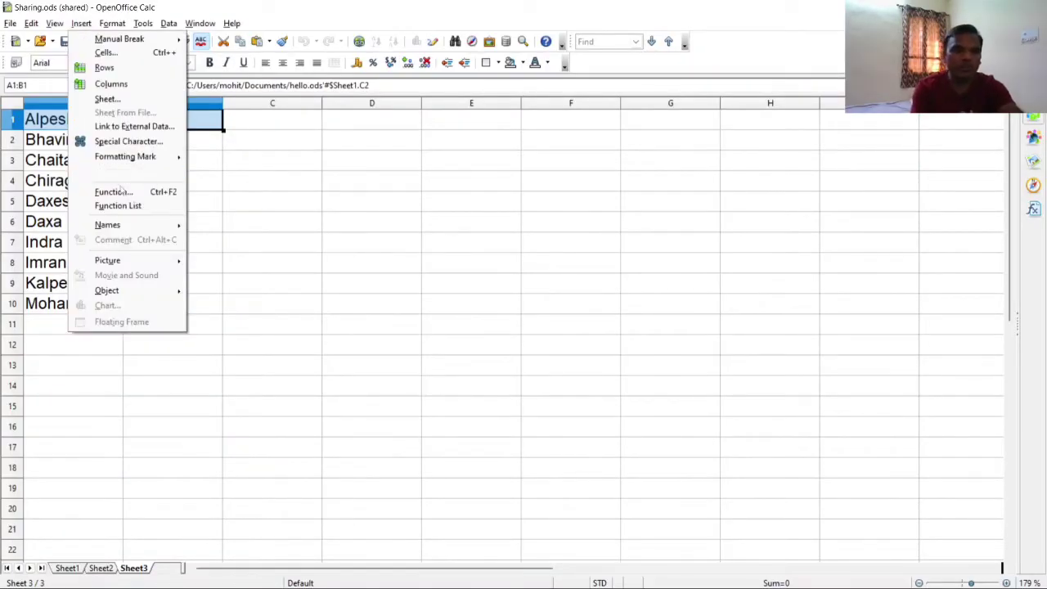
mouse_move(127, 261)
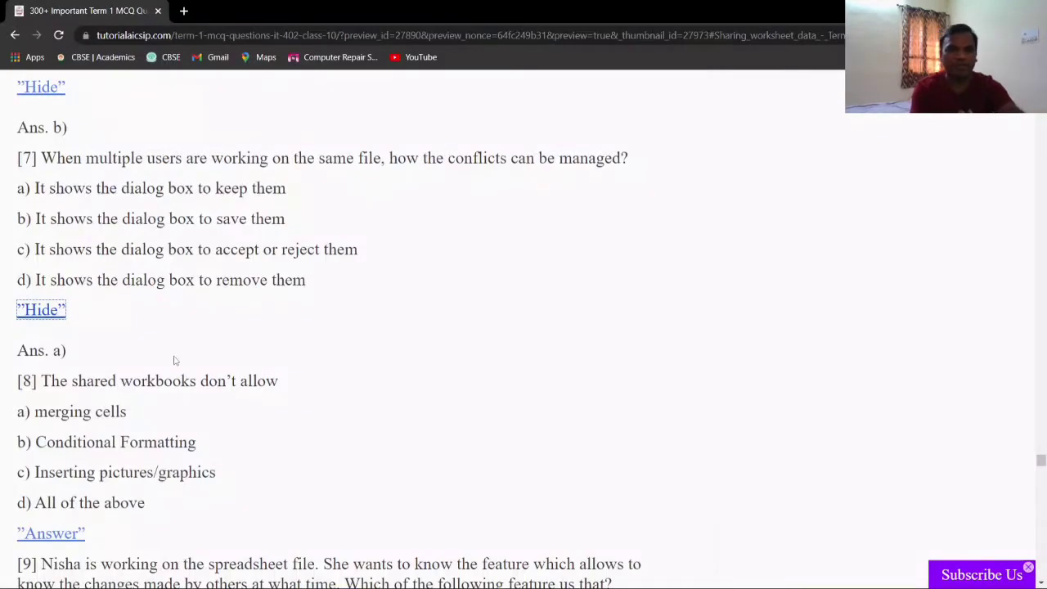
Reveal question 8's answer, d), and scroll down to questions 9–11
left_click(49, 537)
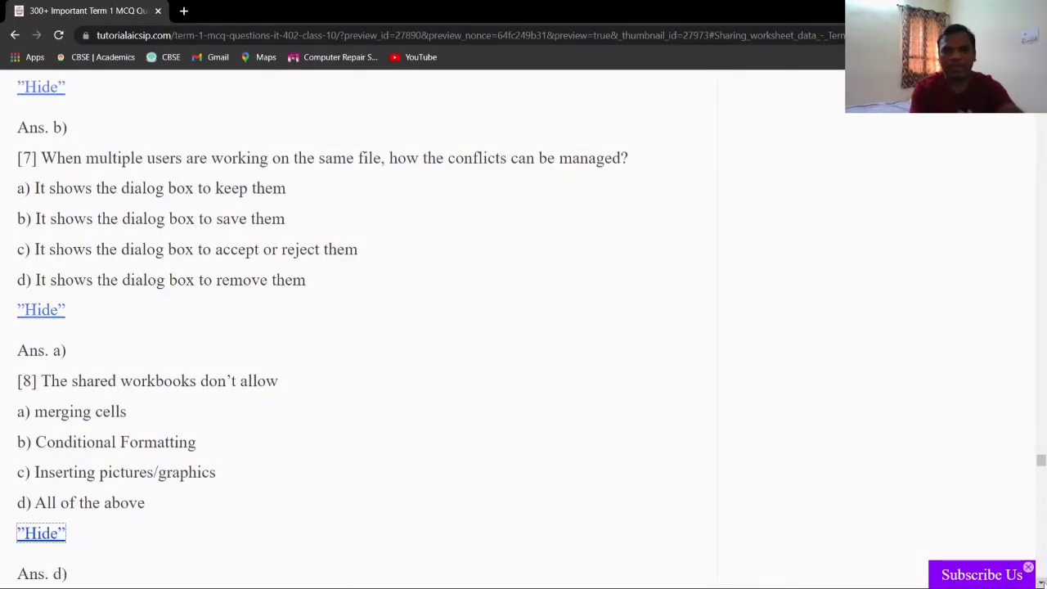
scroll(524, 327, "down", 3)
scroll(524, 327, "down", 1)
scroll(524, 327, "down", 1)
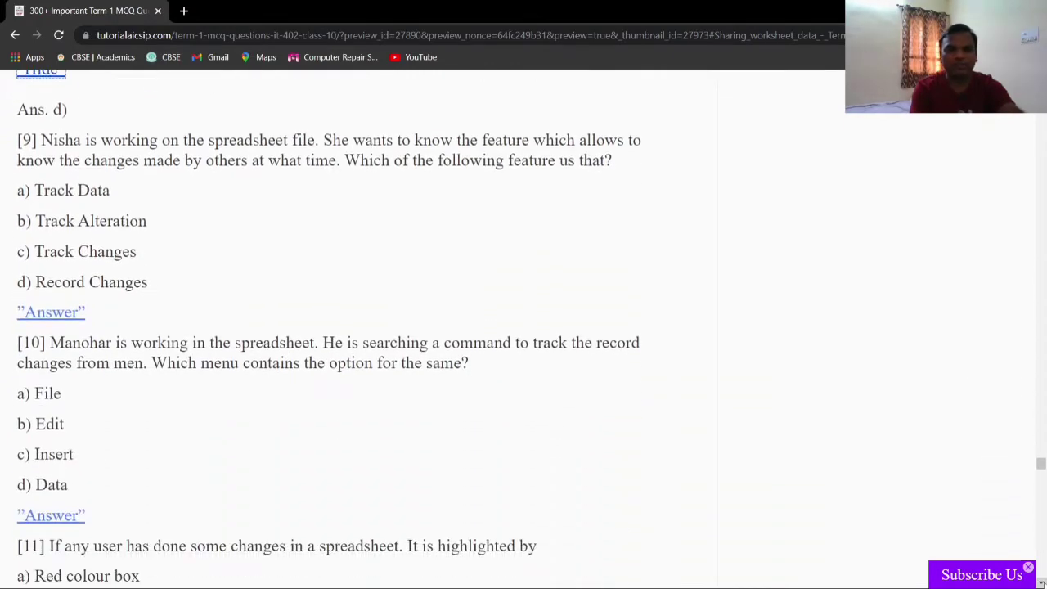
scroll(523, 327, "down", 1)
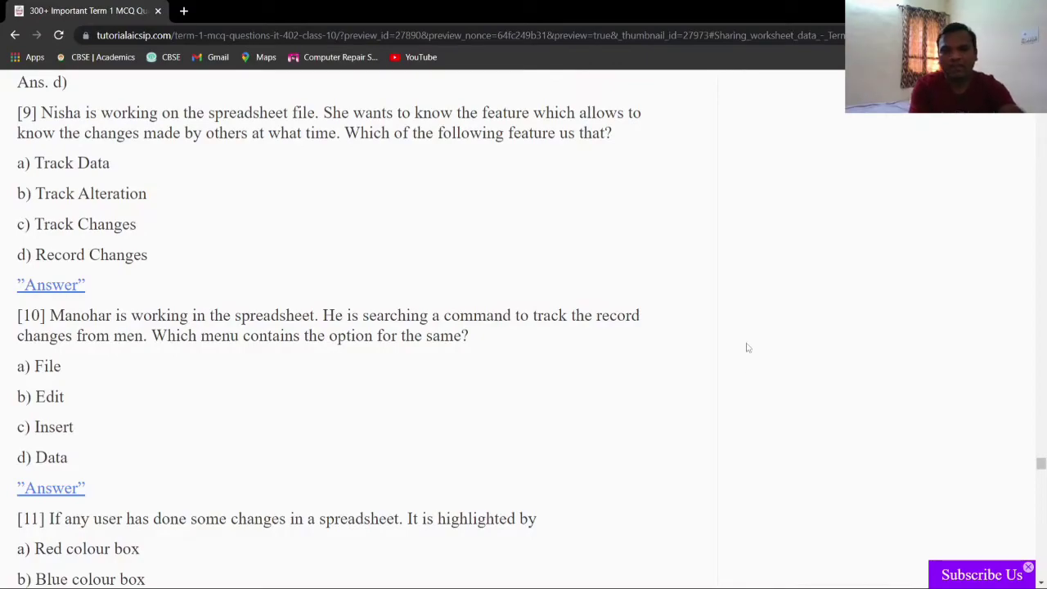
Add the note '9 - us to is krna hai' in Notepad, then return to the quiz
key("alt+Tab")
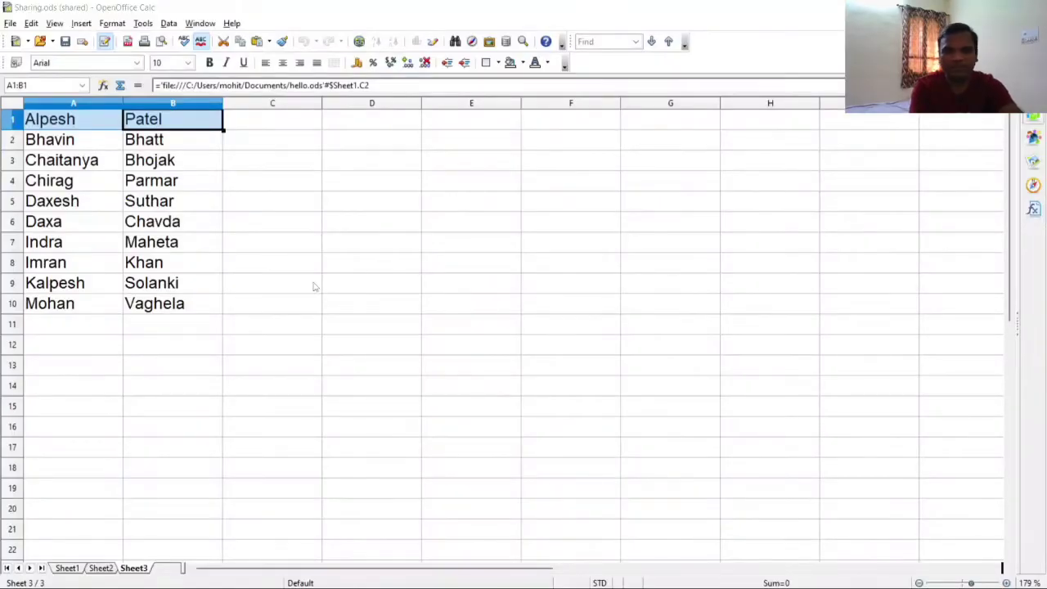
key("alt+Tab")
key("alt+Tab")
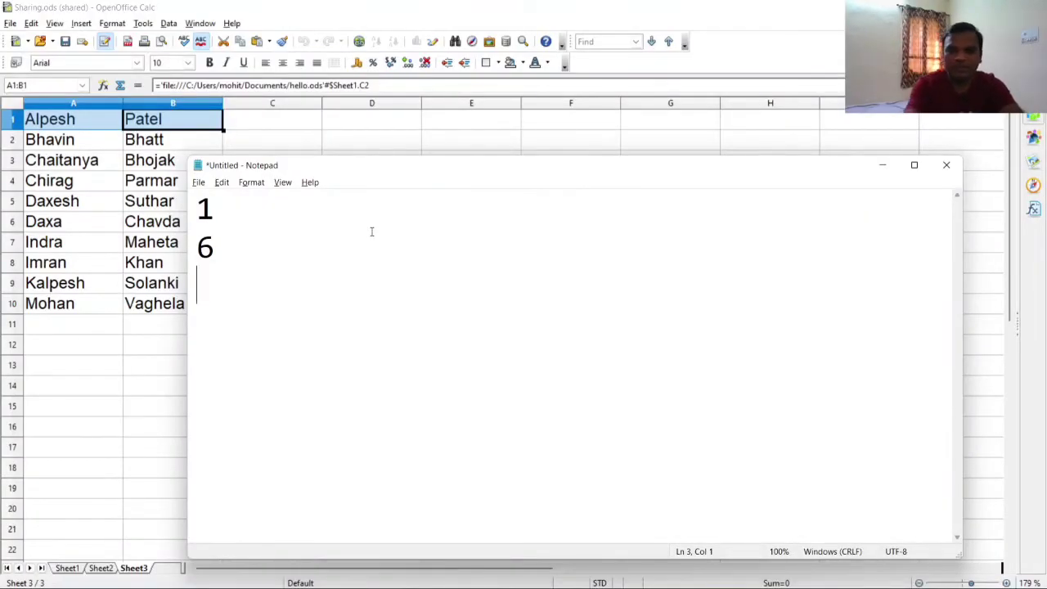
type("9 ")
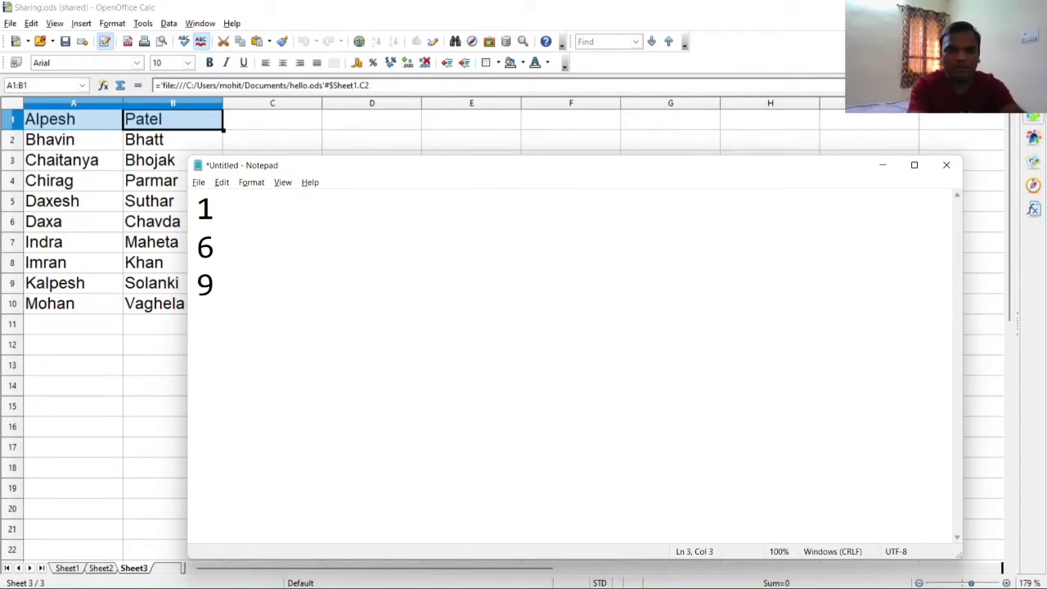
type("- us ")
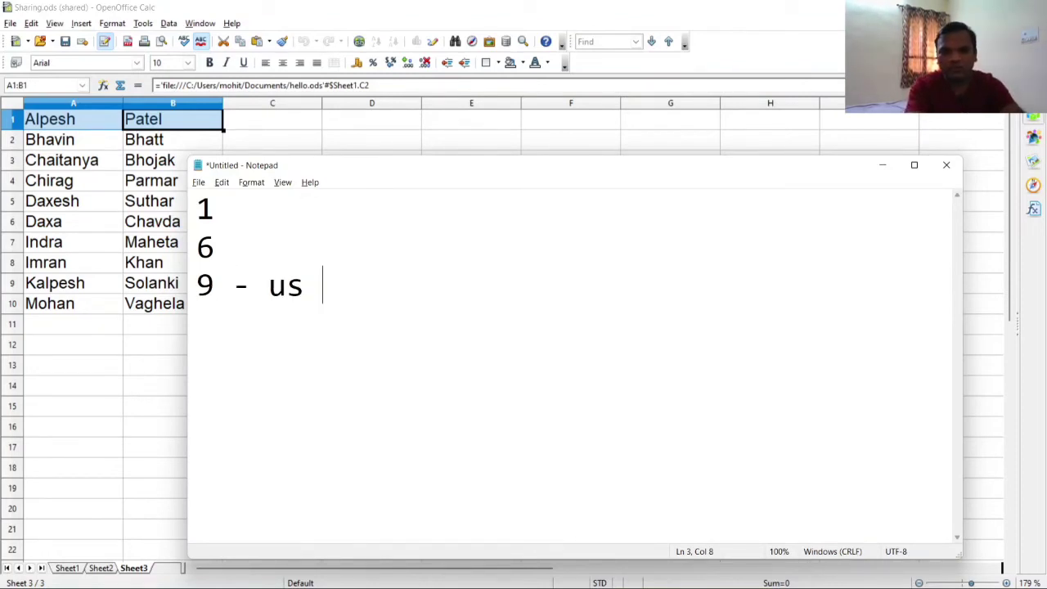
type("to is")
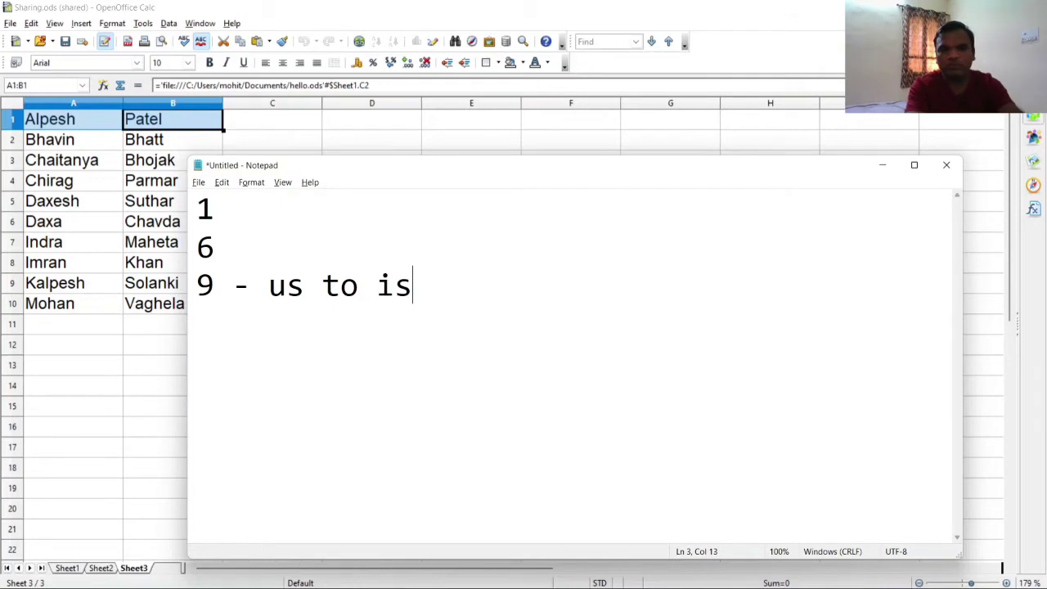
type(" krna hai")
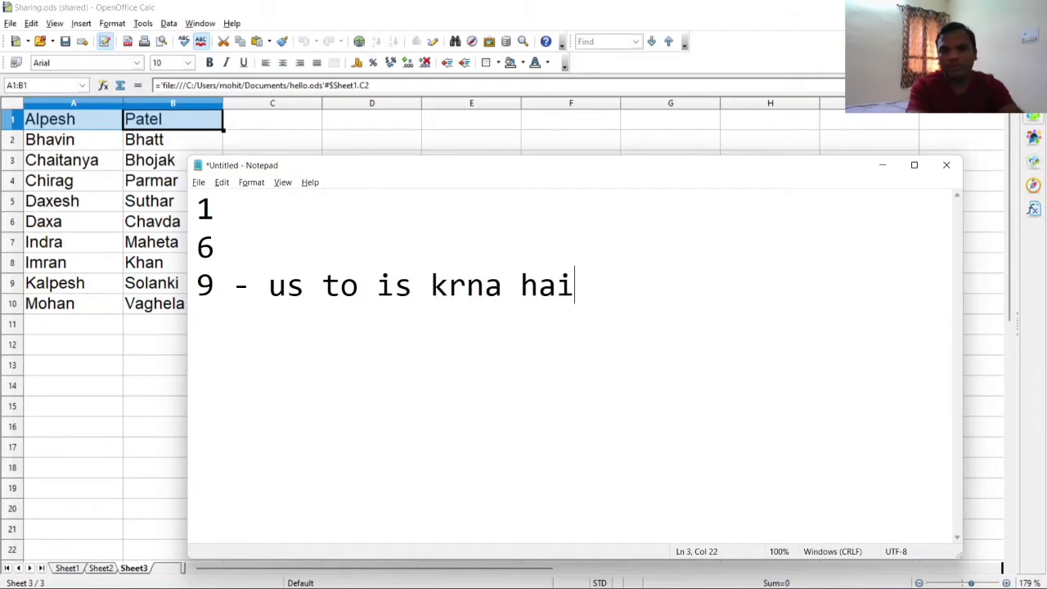
key("alt+Tab")
key("alt+Tab")
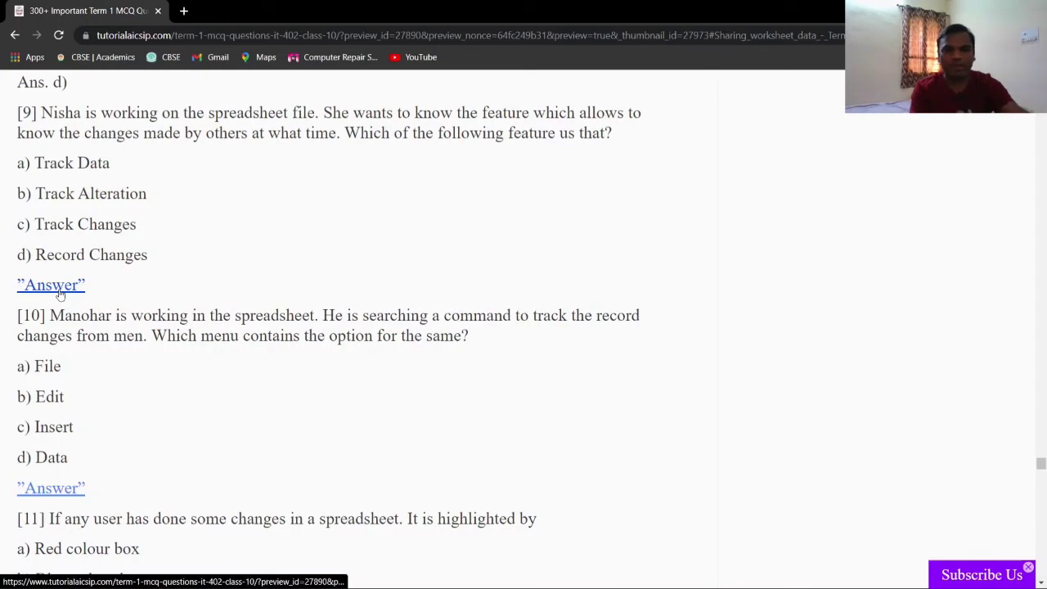
Reveal question 9's answer, d), highlighting options d) Record Changes and c) Track Changes
left_click(29, 287)
left_click_drag(16, 255, 167, 261)
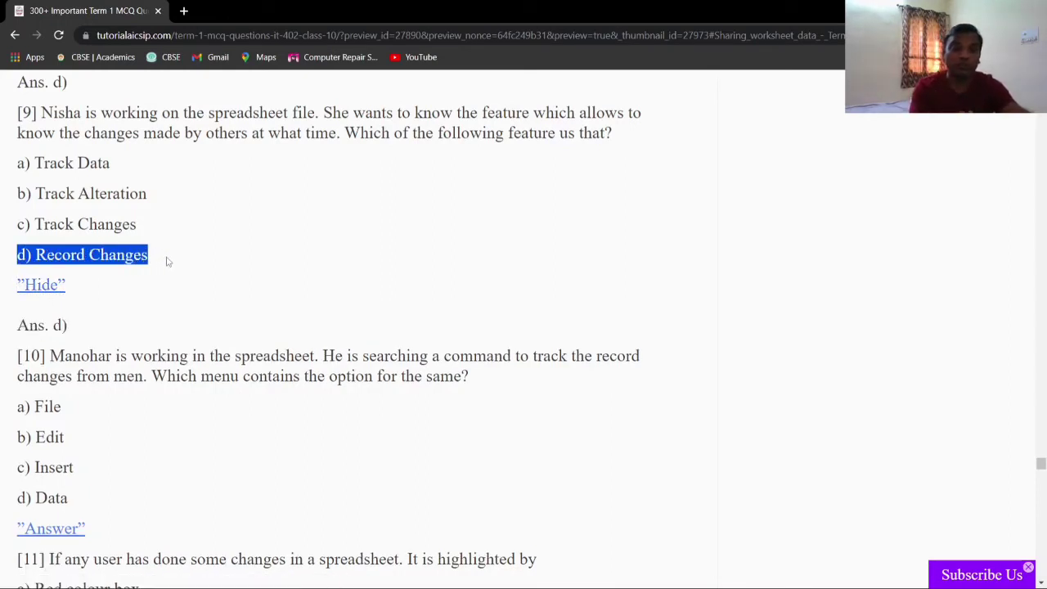
left_click(154, 228)
left_click_drag(154, 228, 18, 216)
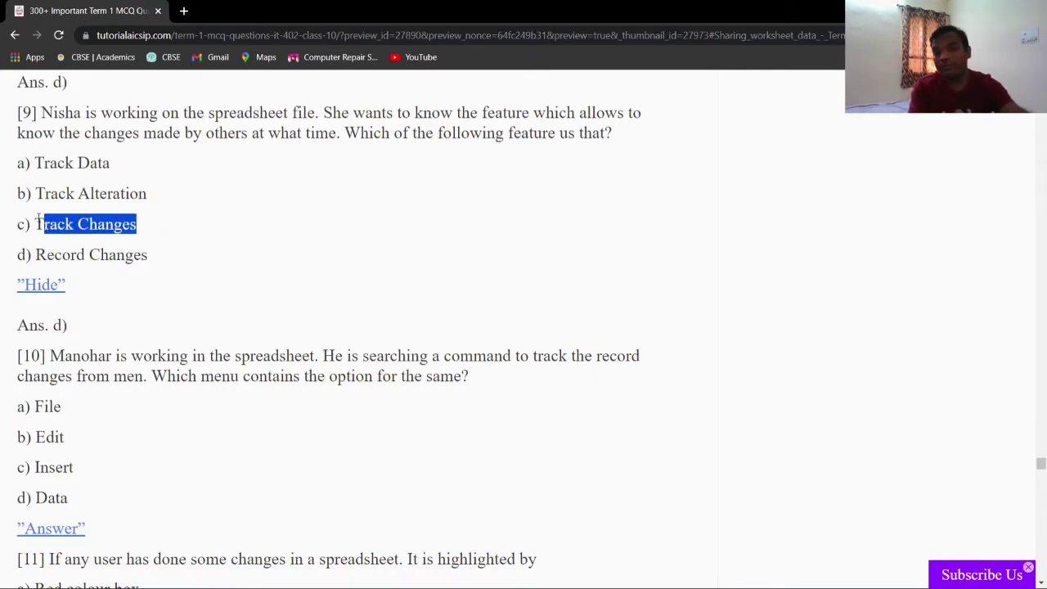
left_click(100, 254)
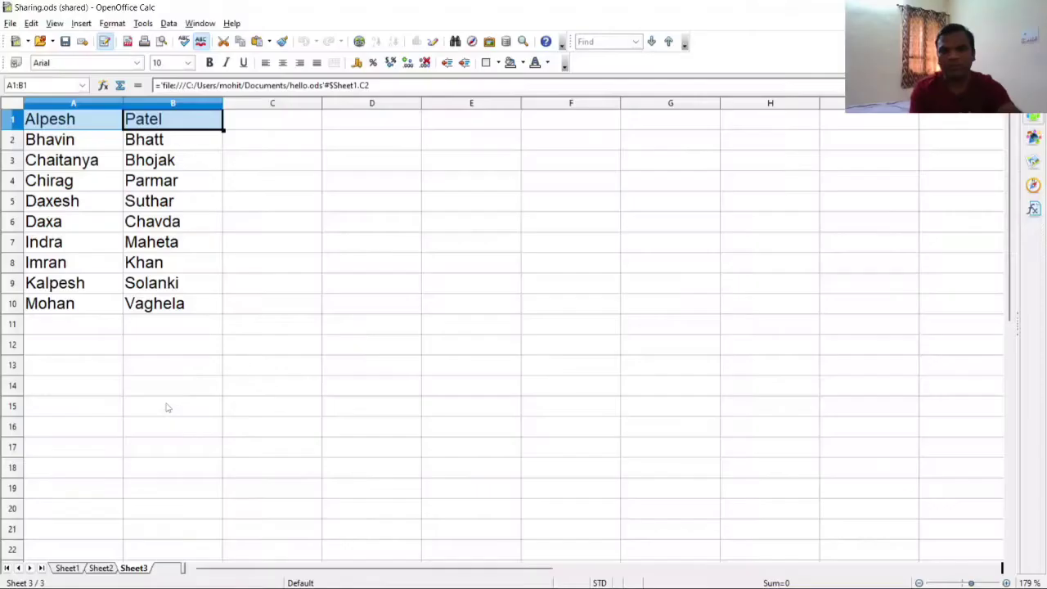
Untick sharing in Share Document and accept the link-update and shared-mode prompts
left_click(210, 311)
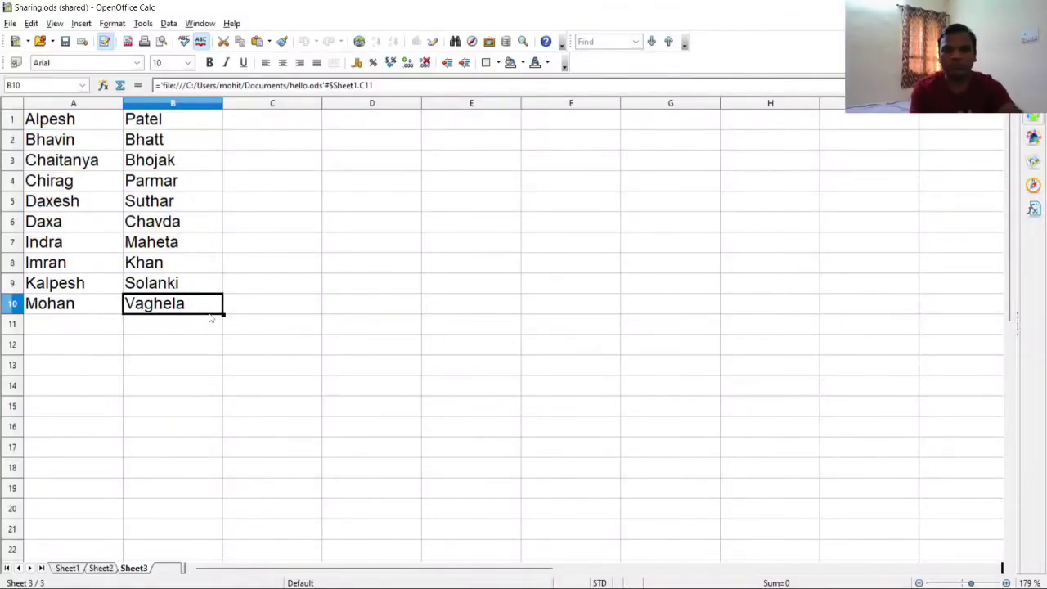
left_click(251, 370)
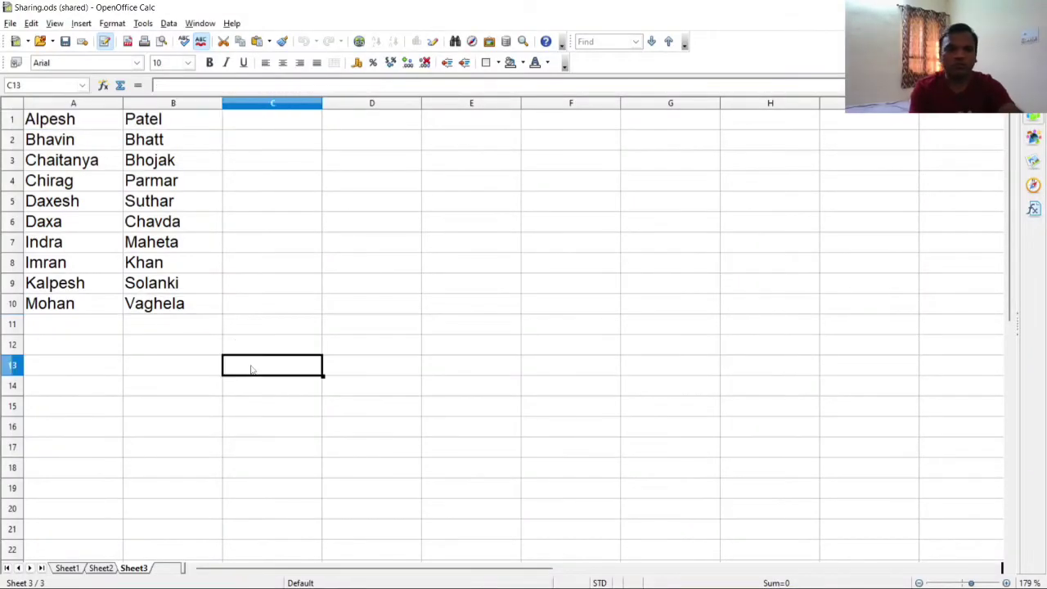
left_click(82, 25)
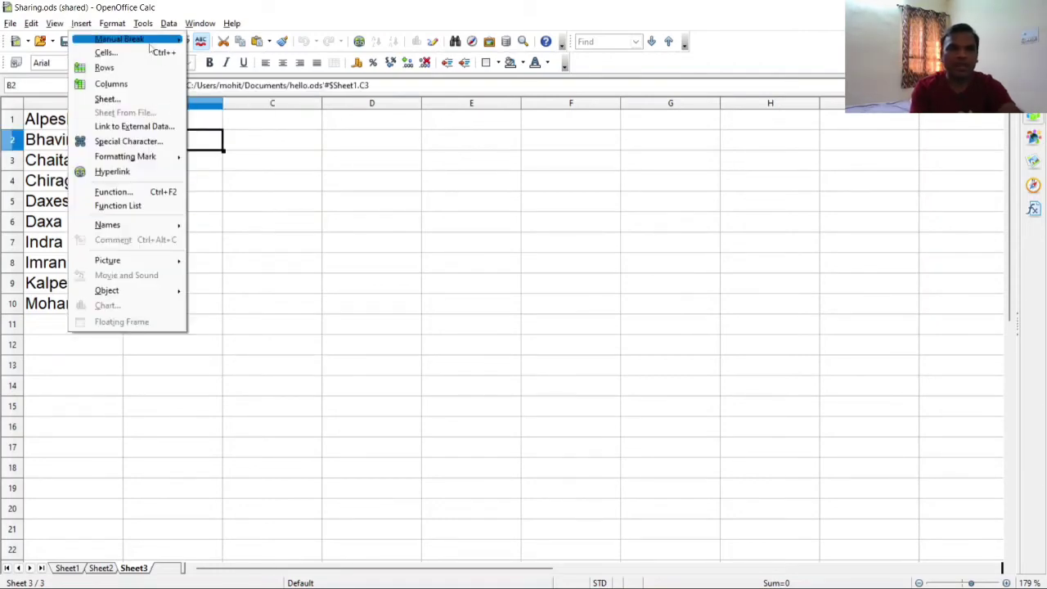
left_click(145, 24)
left_click(146, 25)
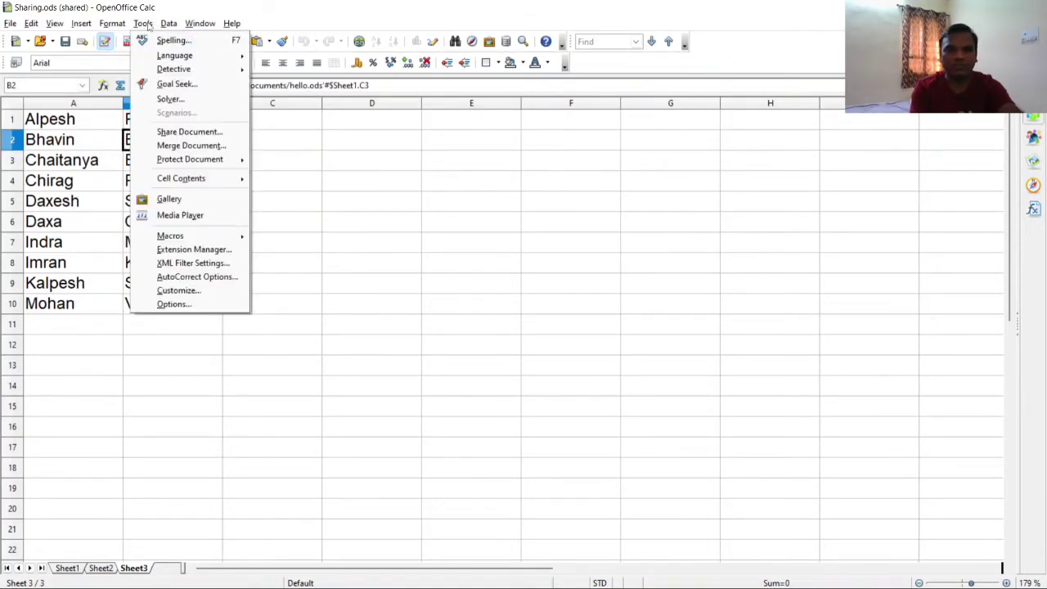
left_click(187, 132)
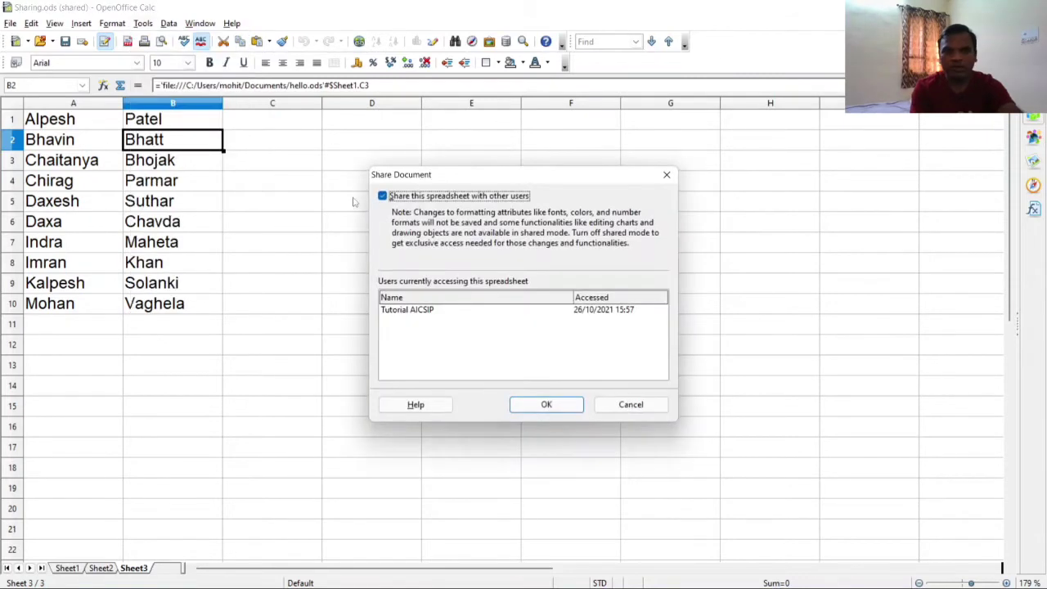
left_click(418, 197)
left_click(549, 403)
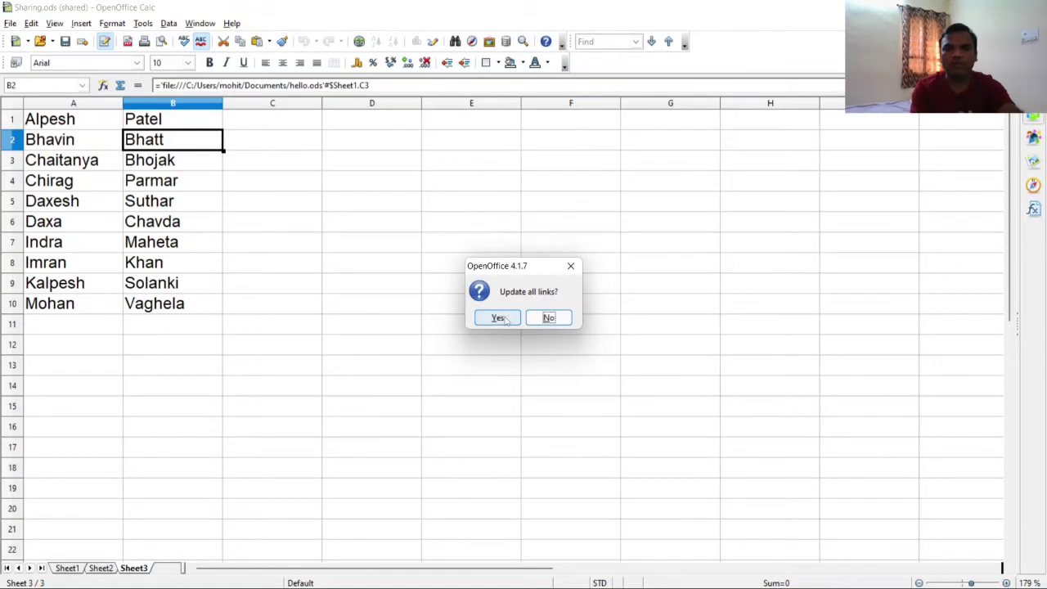
left_click(506, 320)
left_click(506, 326)
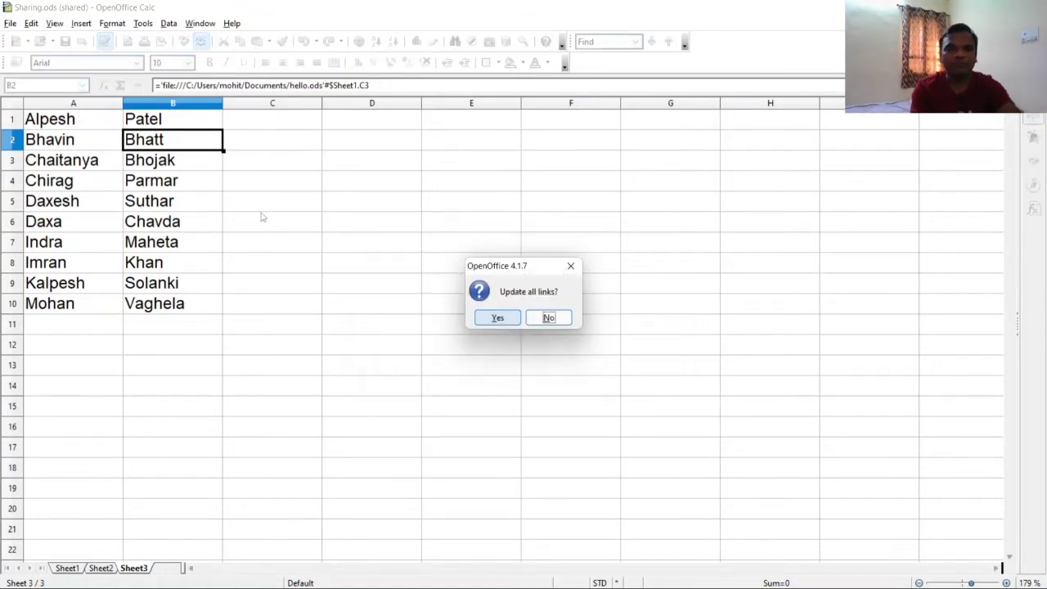
left_click(512, 318)
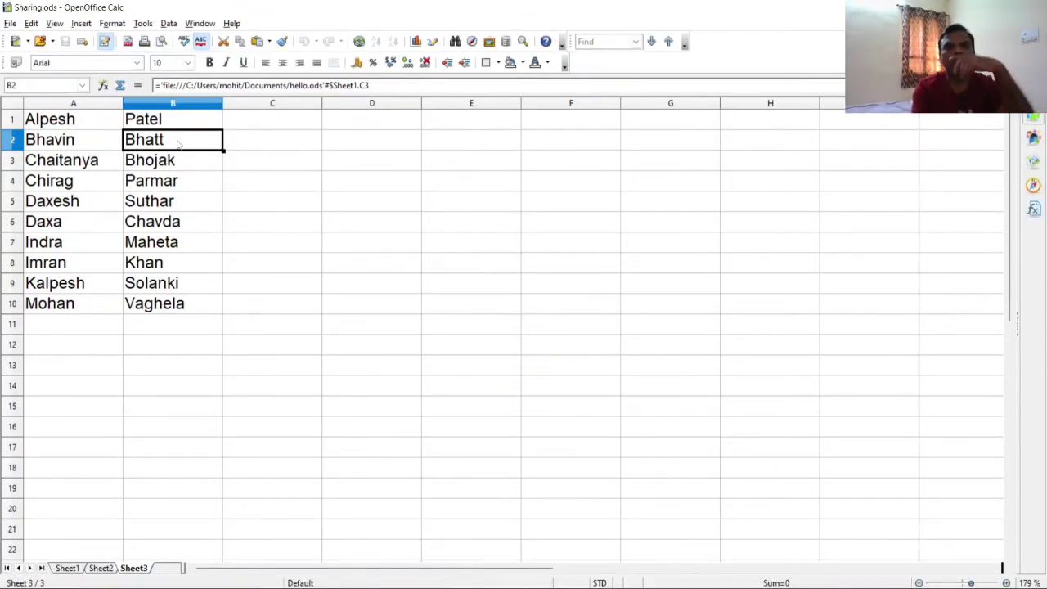
Turn on Edit > Changes > Record for the spreadsheet
left_click(80, 24)
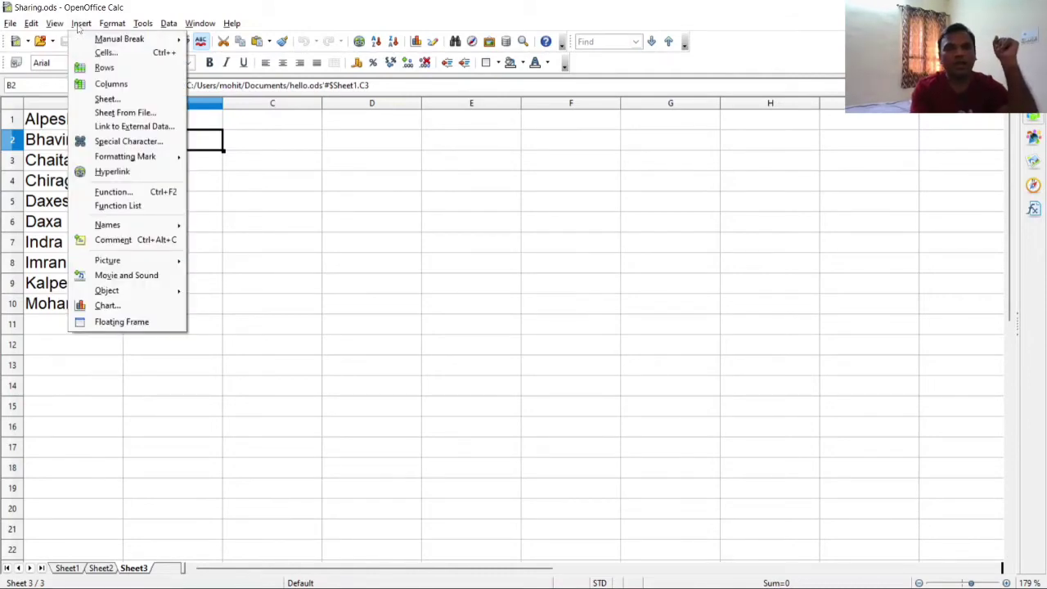
left_click(30, 23)
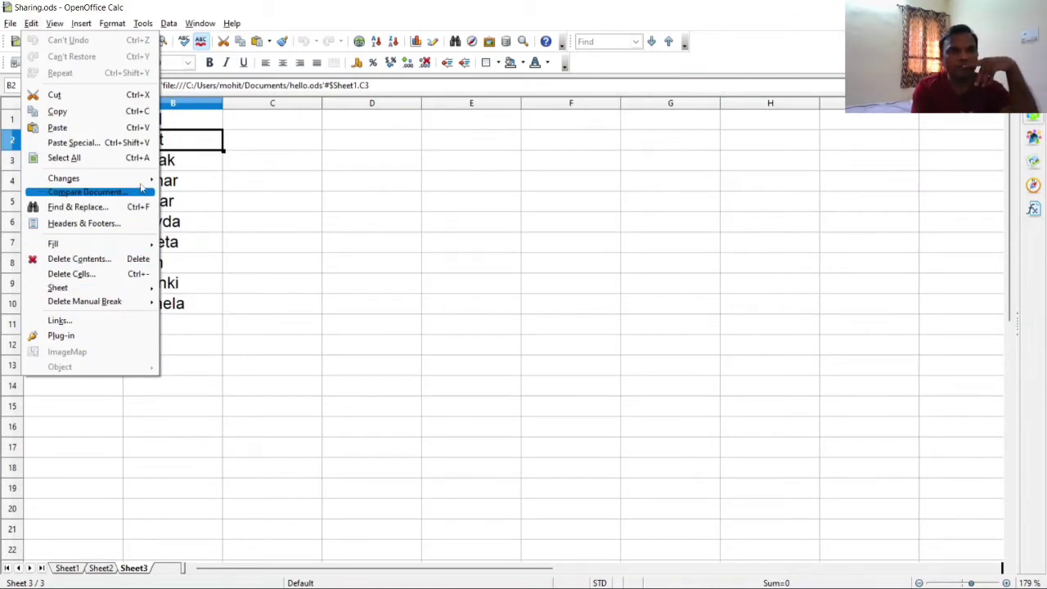
mouse_move(143, 177)
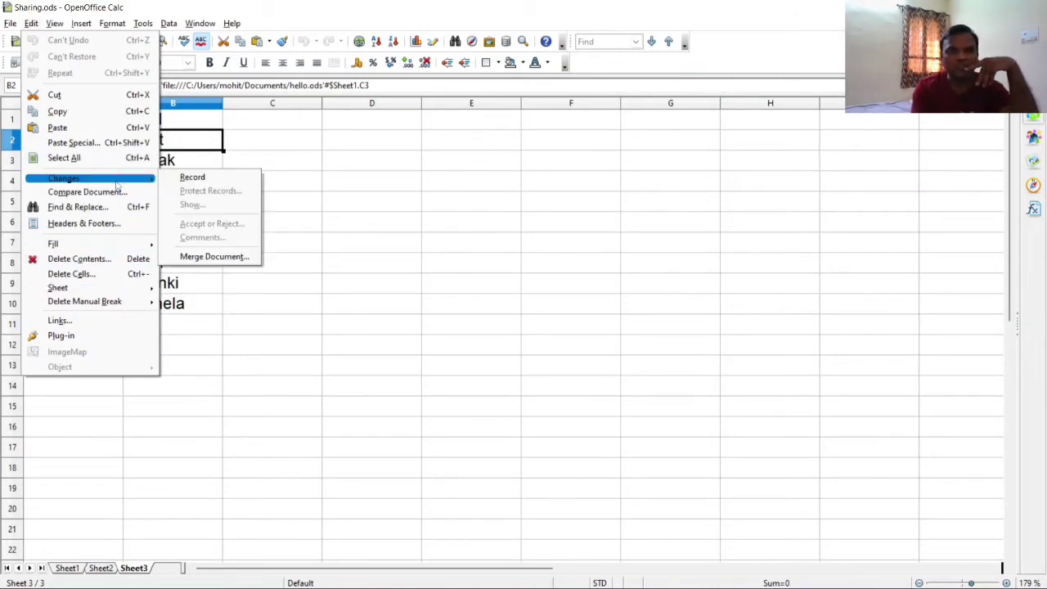
left_click(192, 179)
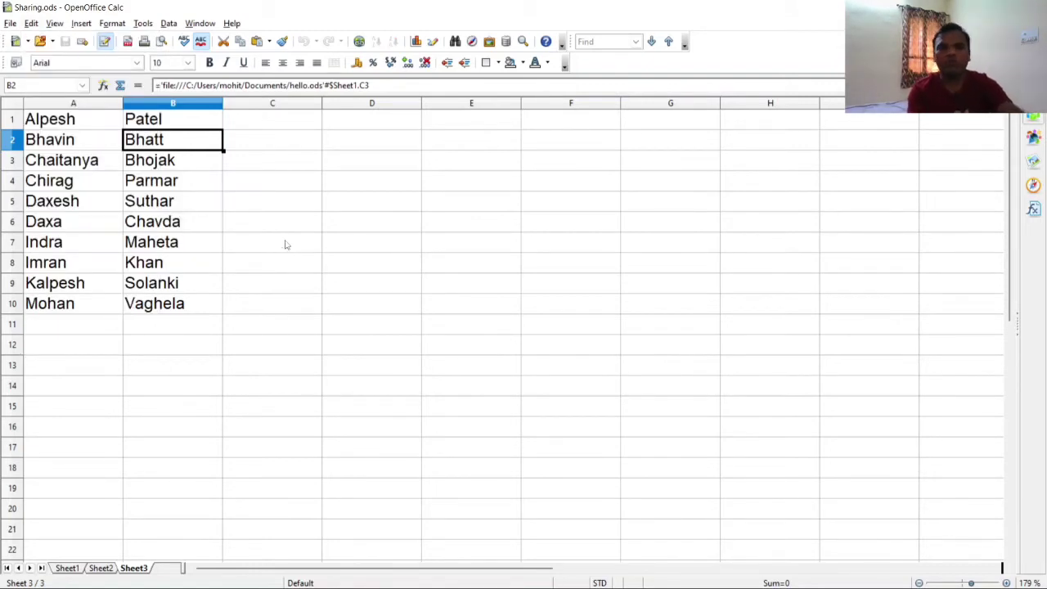
Enter 'Hello' in cell B12 as a tracked change, then switch to the quiz
left_click(213, 342)
type("Hell")
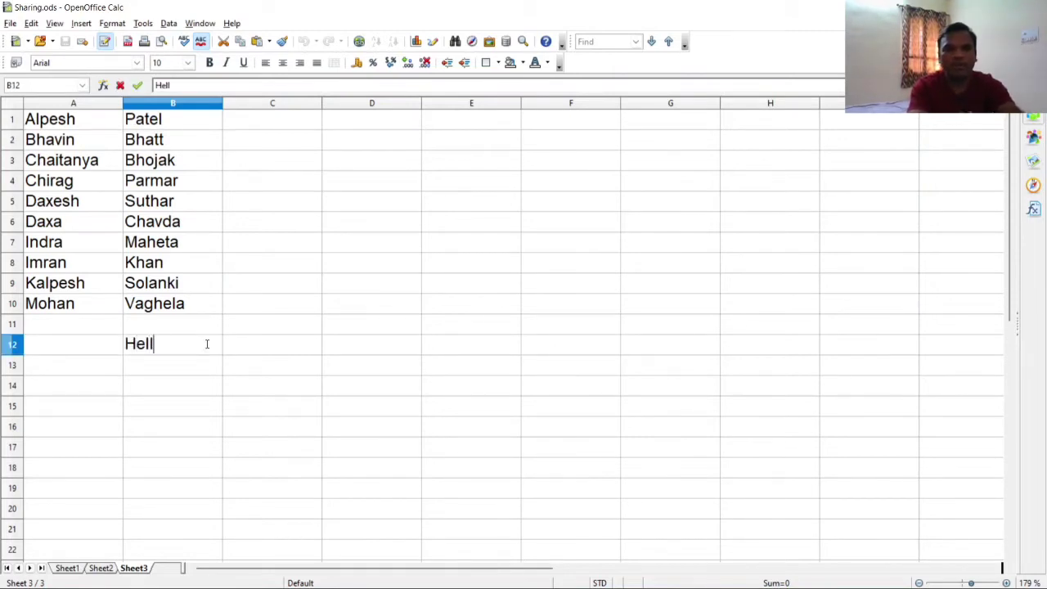
type("o")
key("Return")
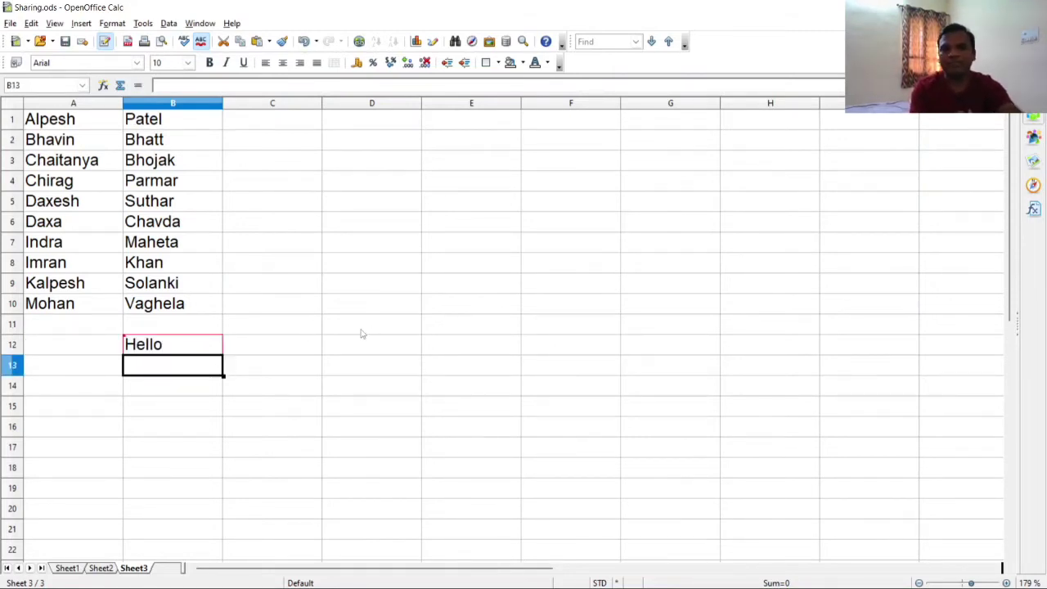
left_click(378, 332)
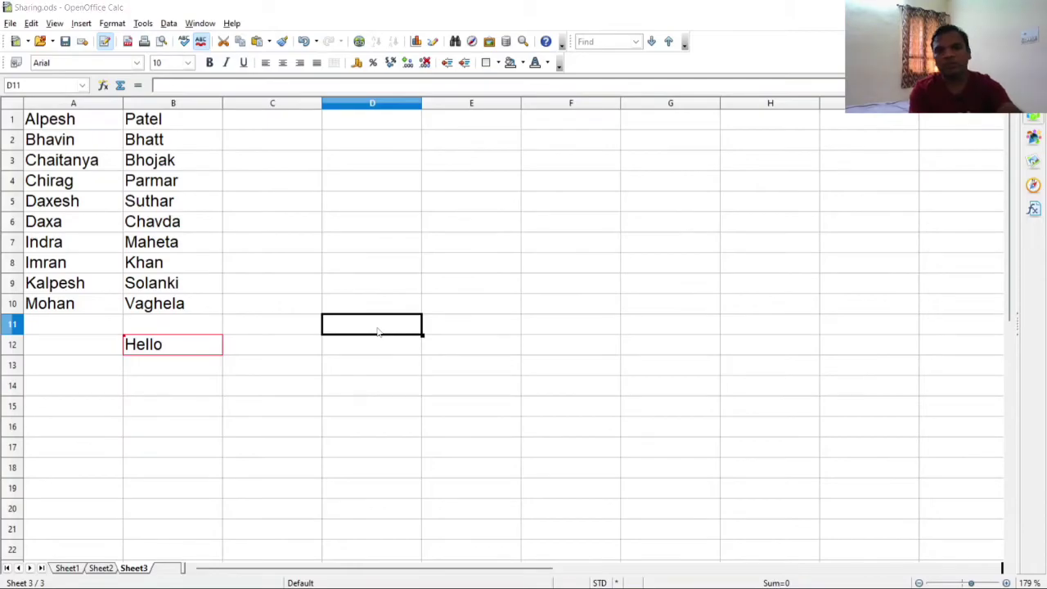
key("alt+Tab")
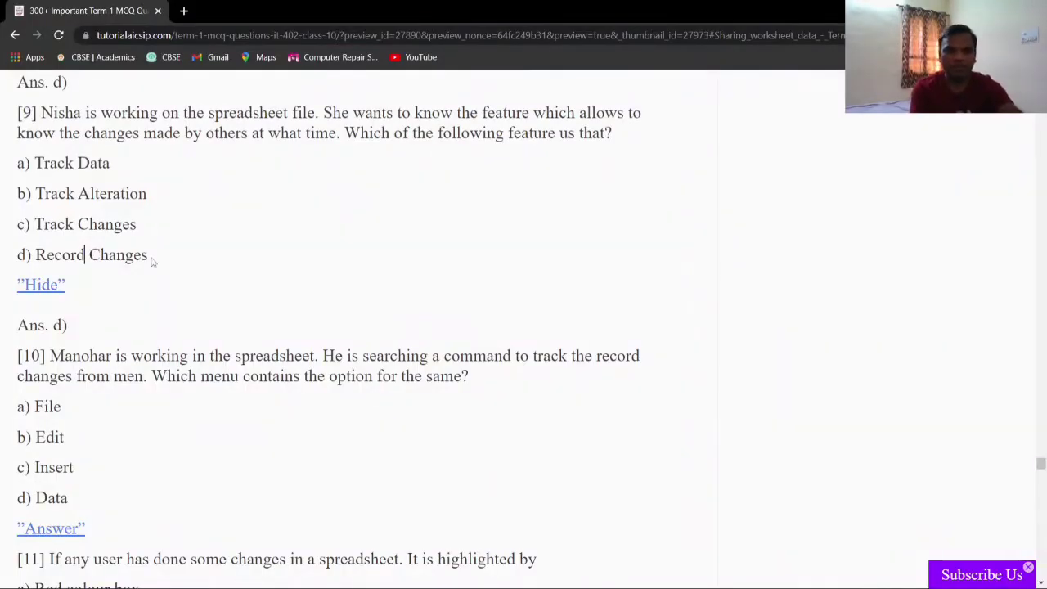
Reveal the answer to quiz question 10 and scroll further down
left_click_drag(150, 260, 20, 262)
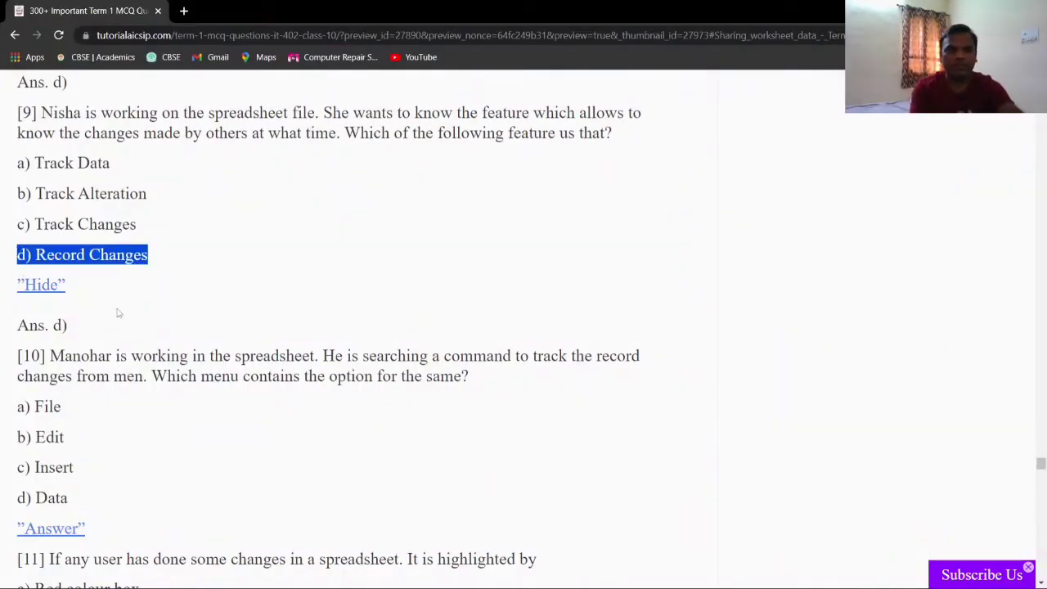
left_click(143, 347)
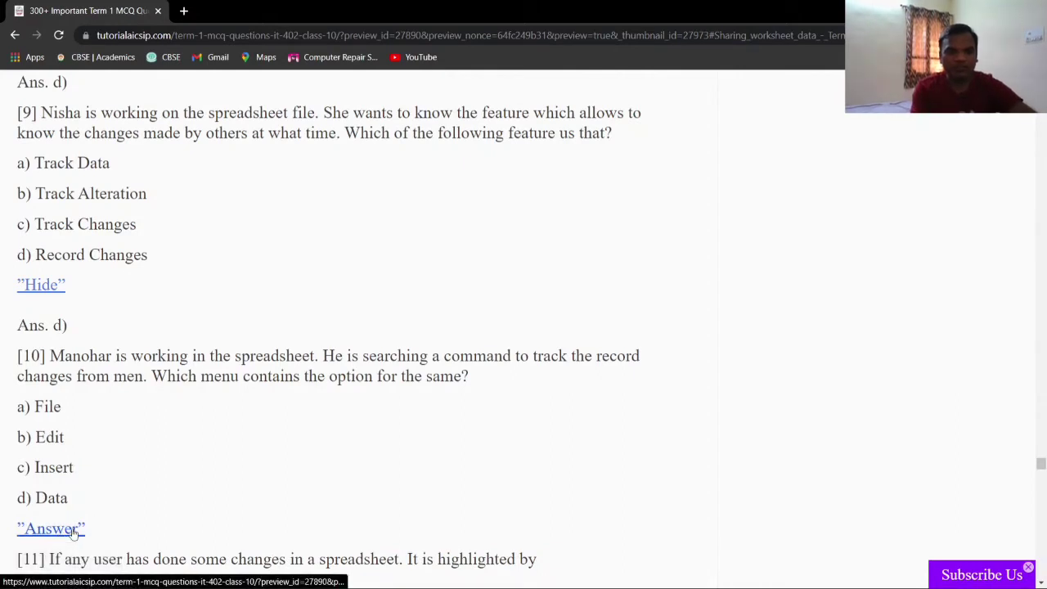
left_click(45, 528)
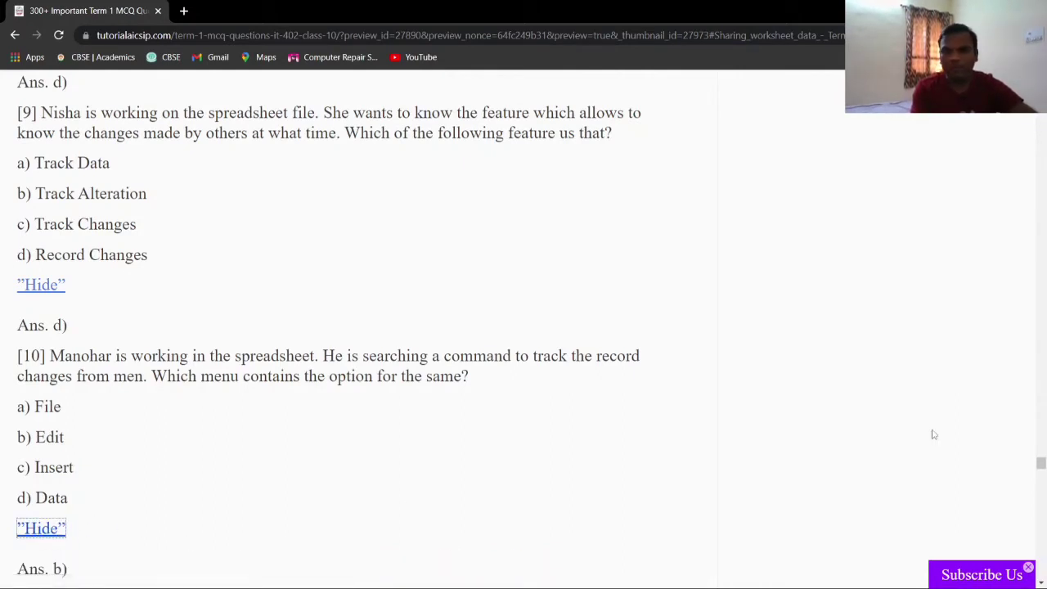
scroll(1040, 575, "down", 4)
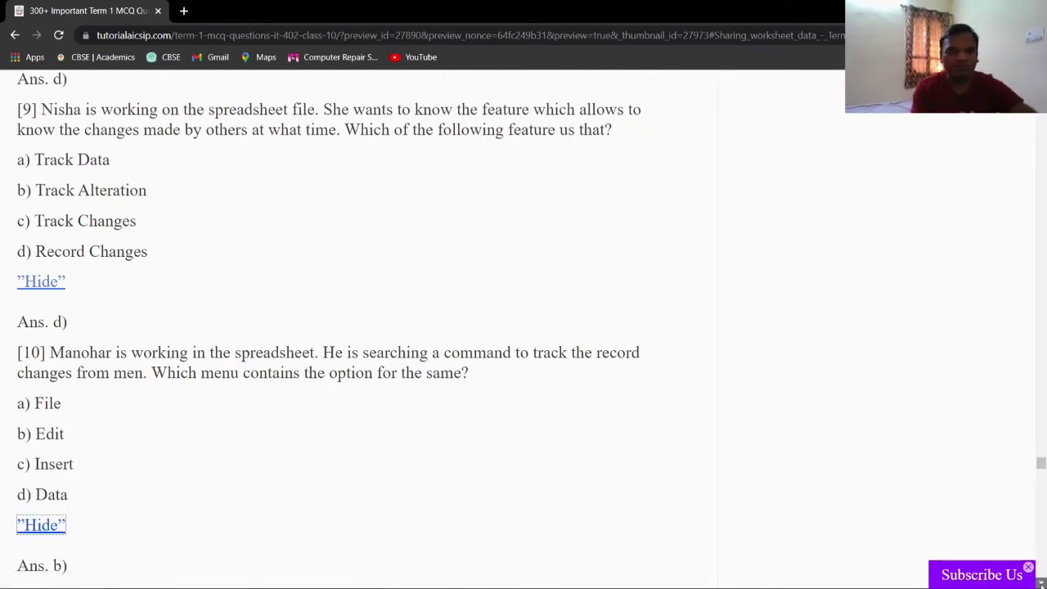
left_click(1040, 584)
left_click(1040, 583)
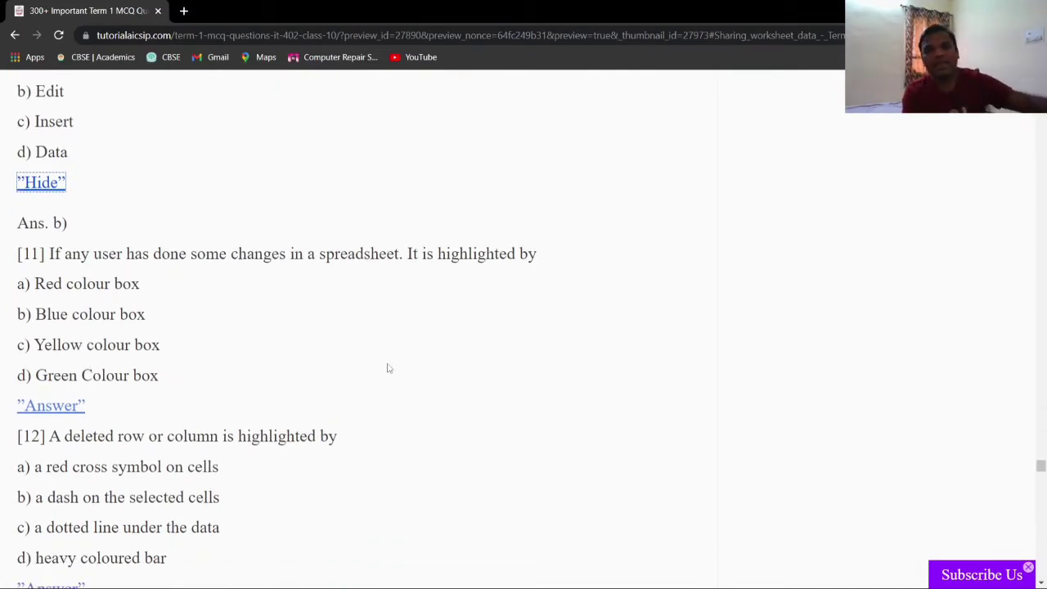
Reveal question 11's answer, a), then return to the Sharing.ods spreadsheet
key("alt+Tab")
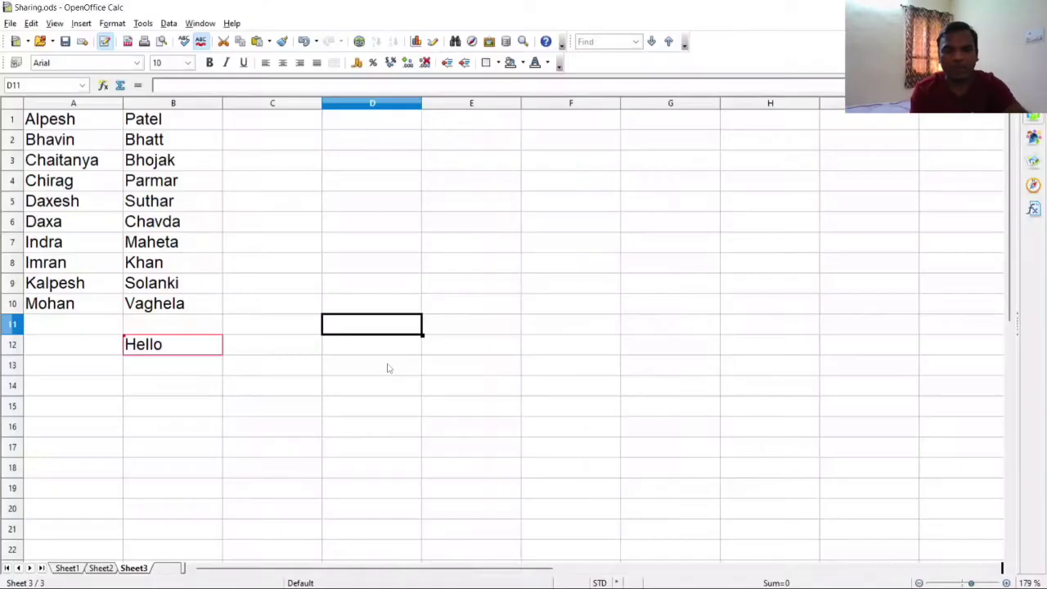
key("alt+Tab")
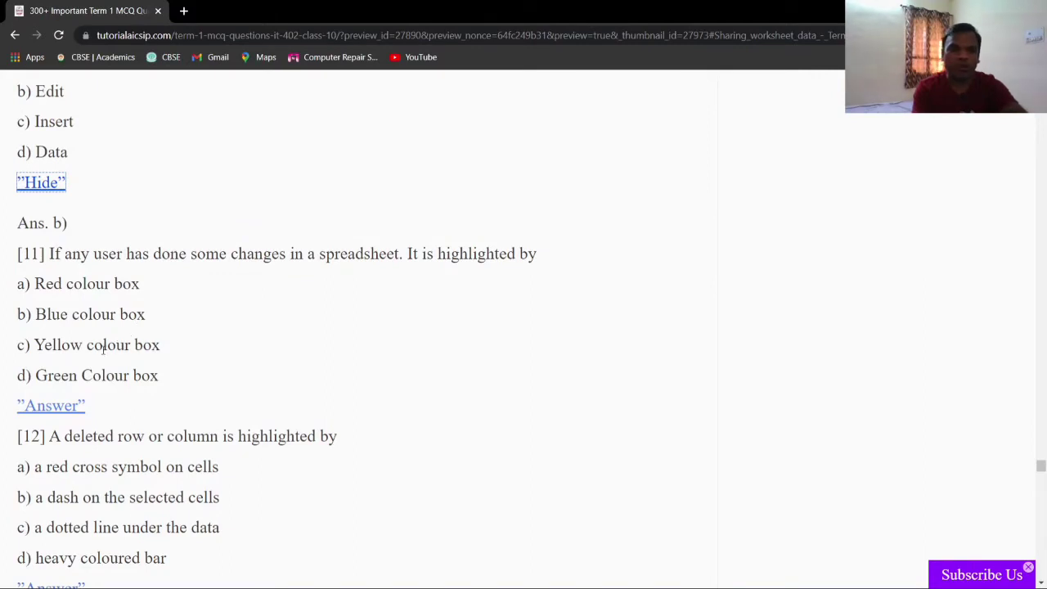
left_click(50, 406)
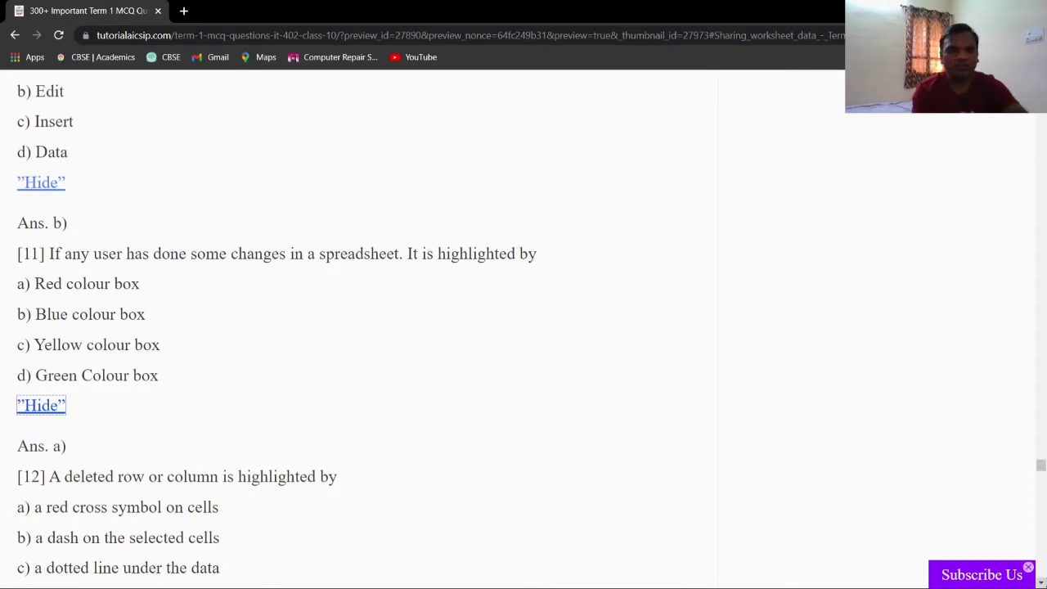
scroll(517, 350, "down", 4)
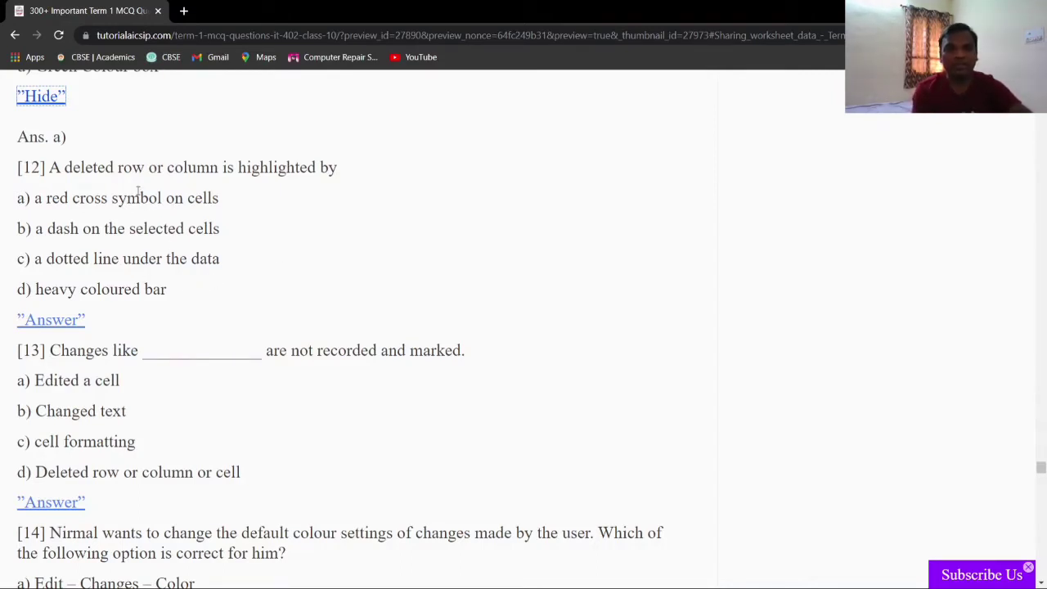
key("alt+Tab")
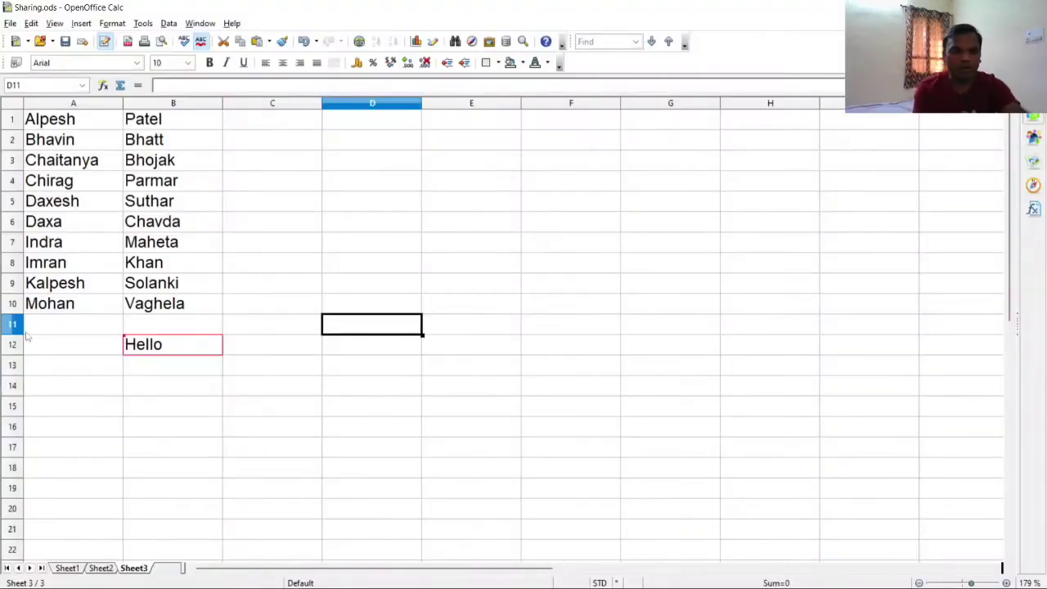
Delete row 10 of the name list as a tracked deletion, then switch to the quiz page
left_click(13, 306)
right_click(15, 307)
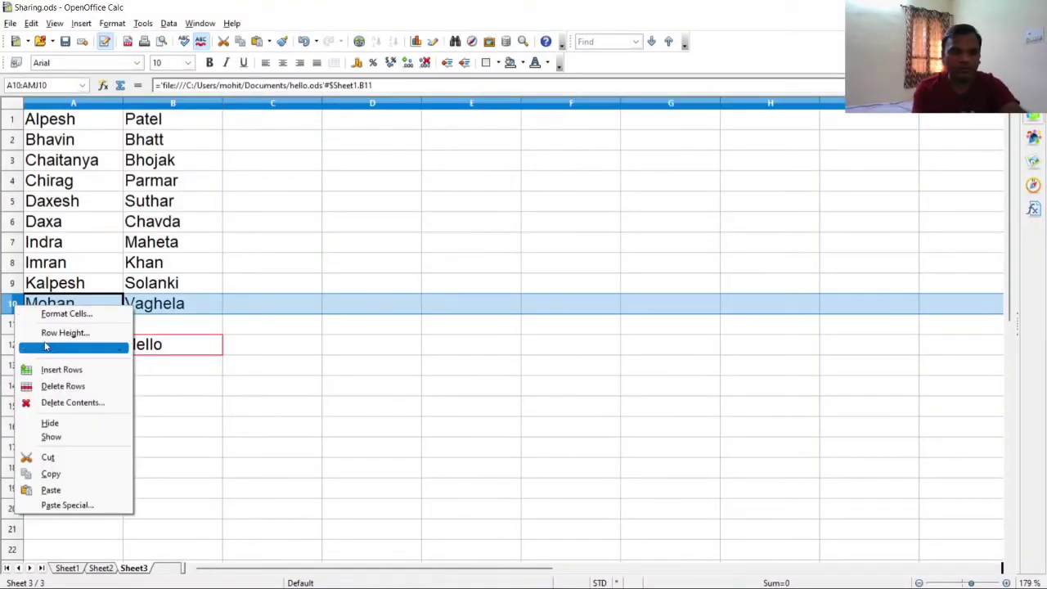
left_click(48, 387)
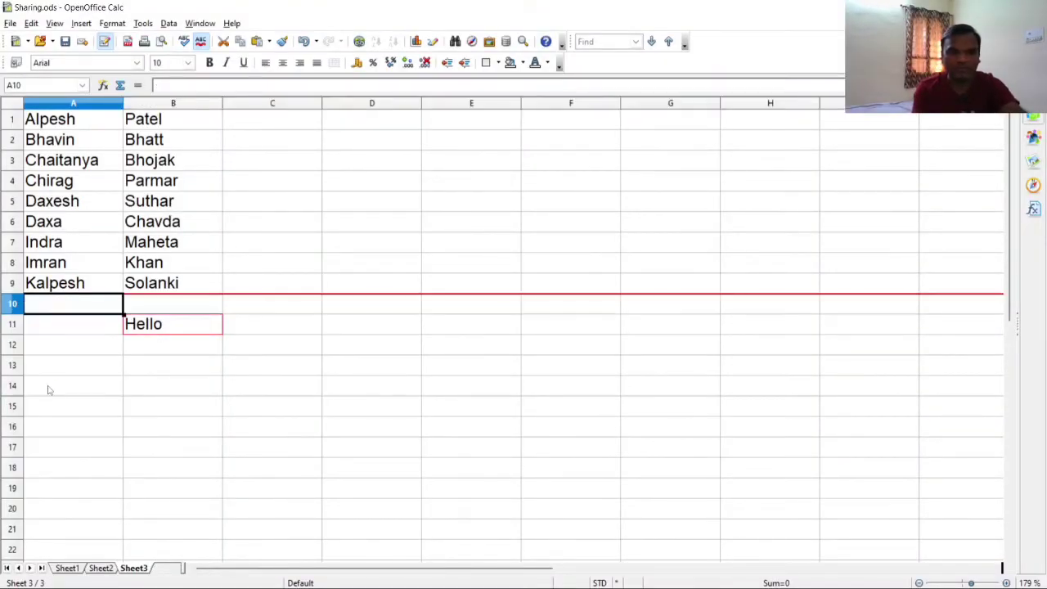
left_click(305, 386)
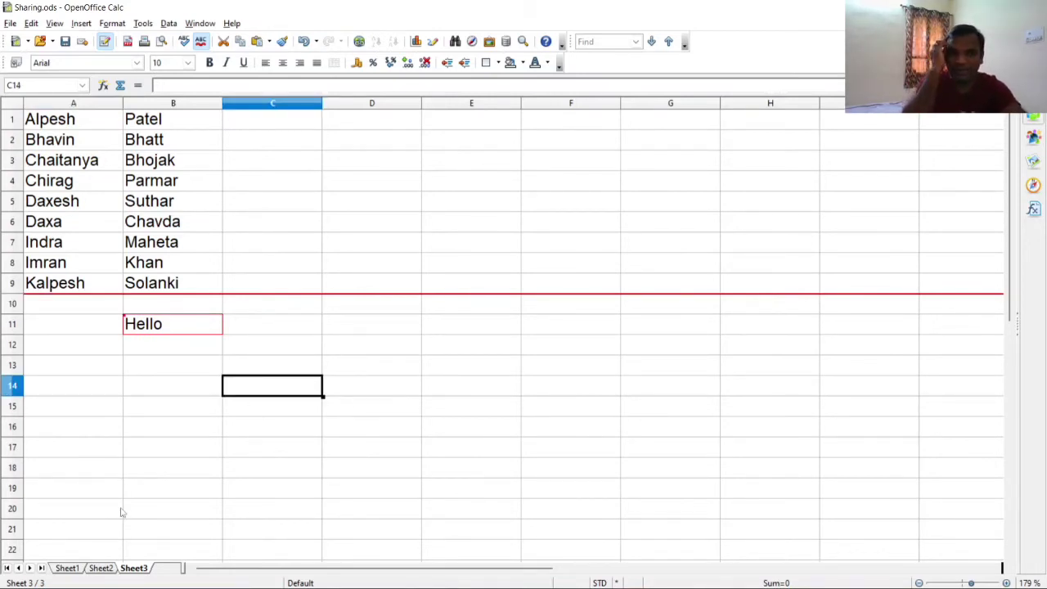
key("alt+Tab")
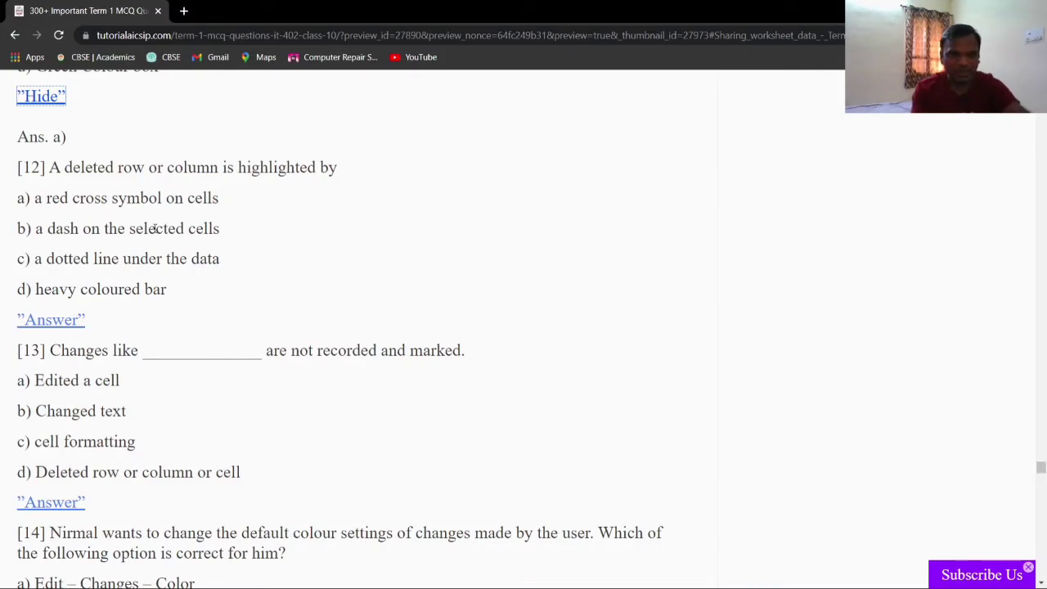
Reveal the answers to quiz questions 12 (d) heavy coloured bar) and 13 (c) cell formatting)
left_click(61, 320)
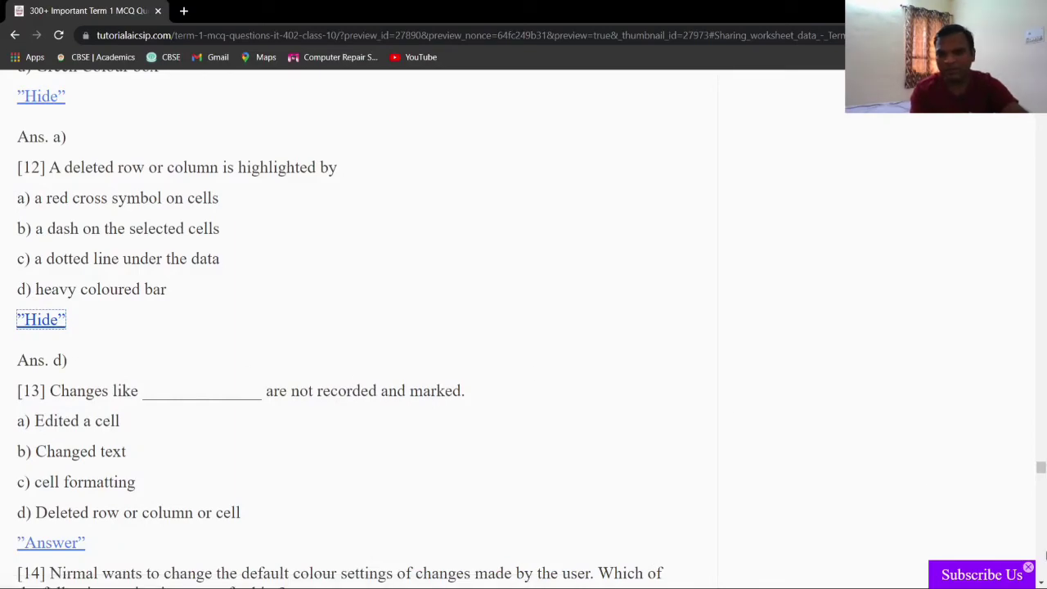
key("alt+Tab")
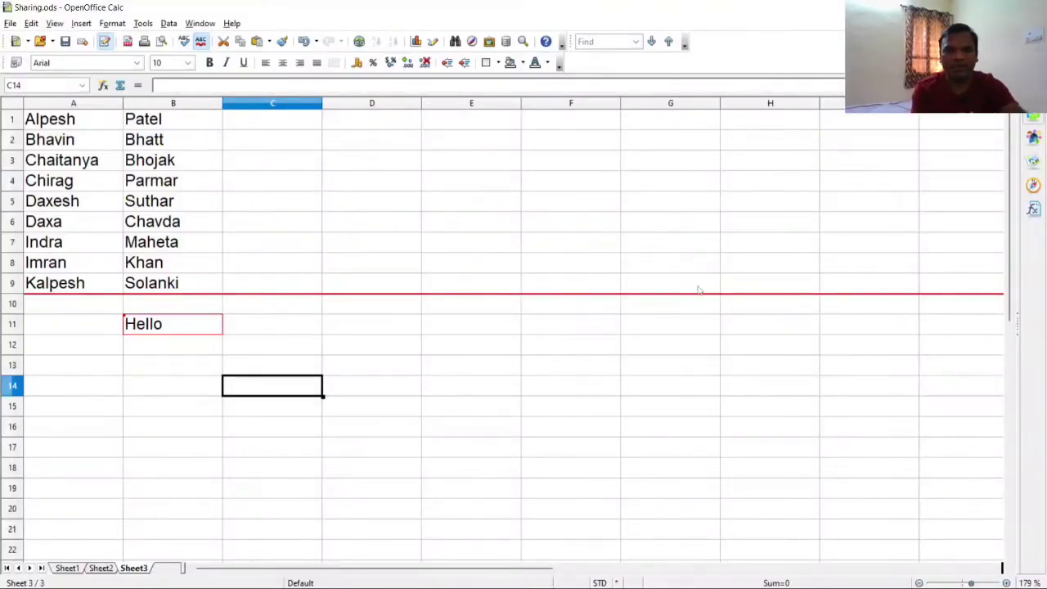
key("alt+Tab")
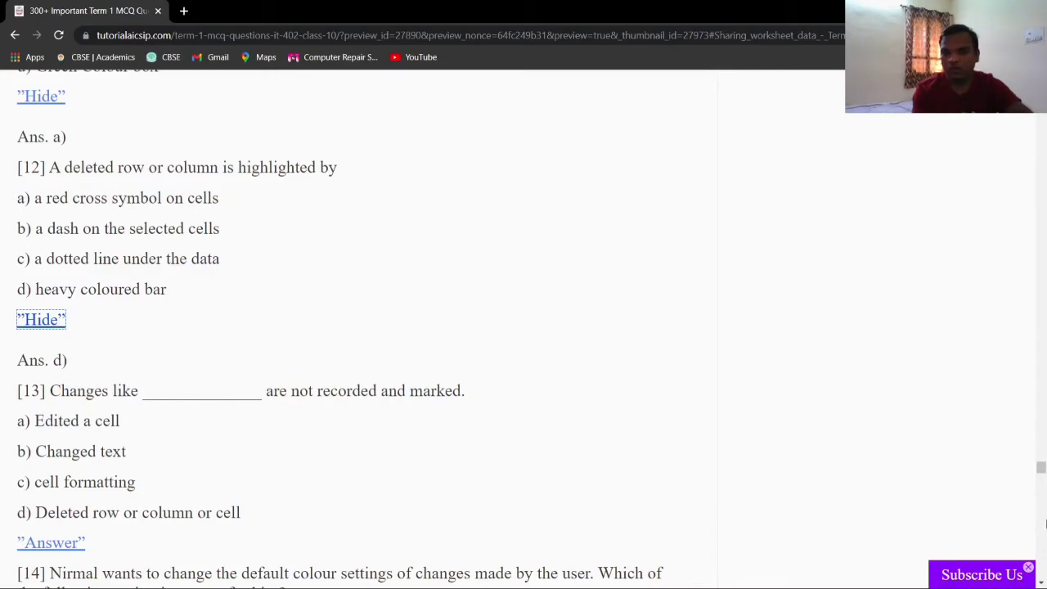
scroll(49, 368, "down", 2)
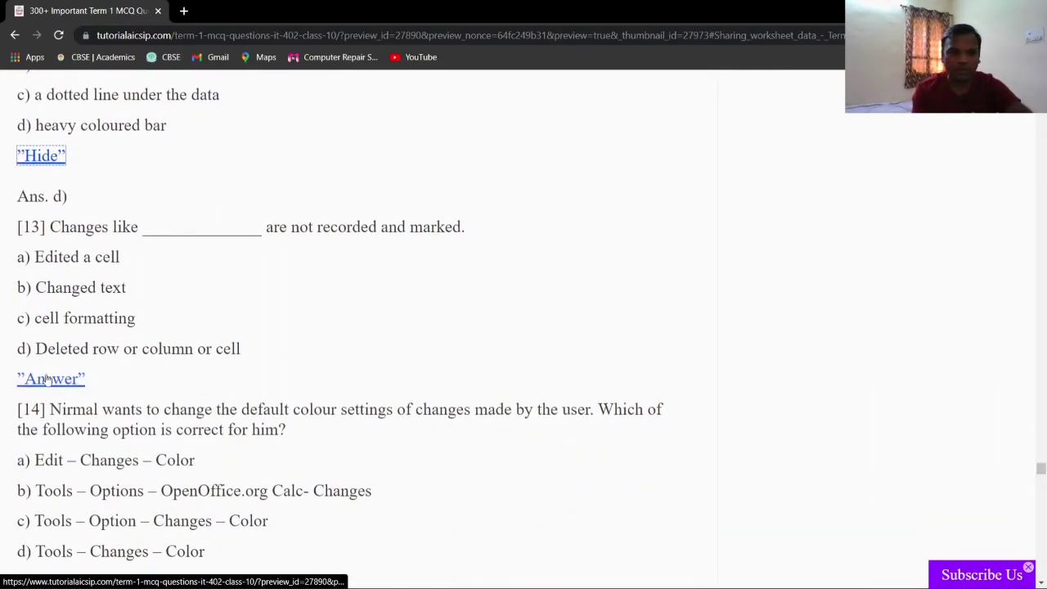
left_click(42, 379)
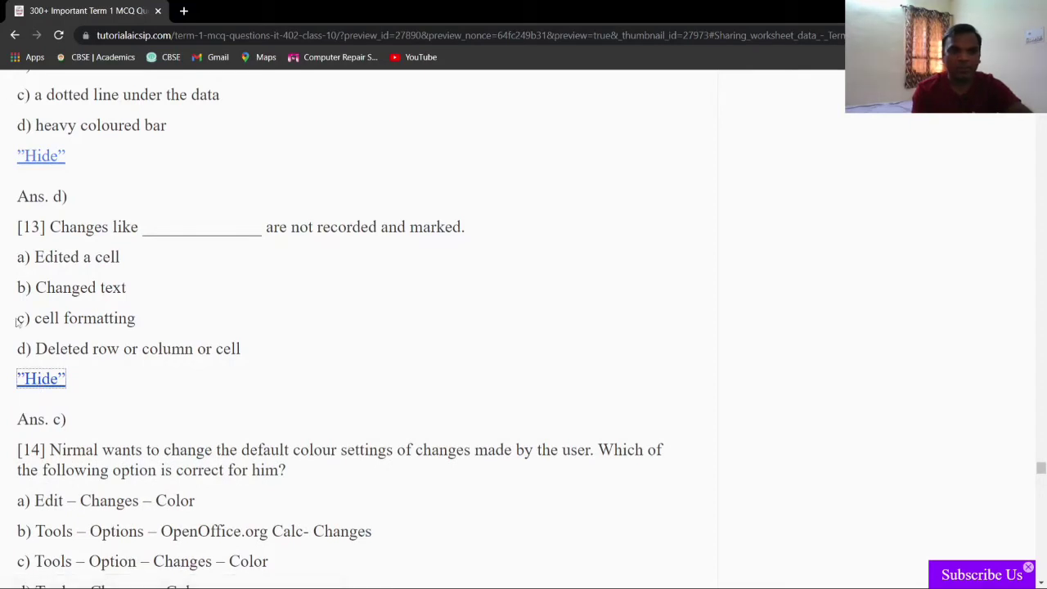
left_click_drag(16, 321, 150, 334)
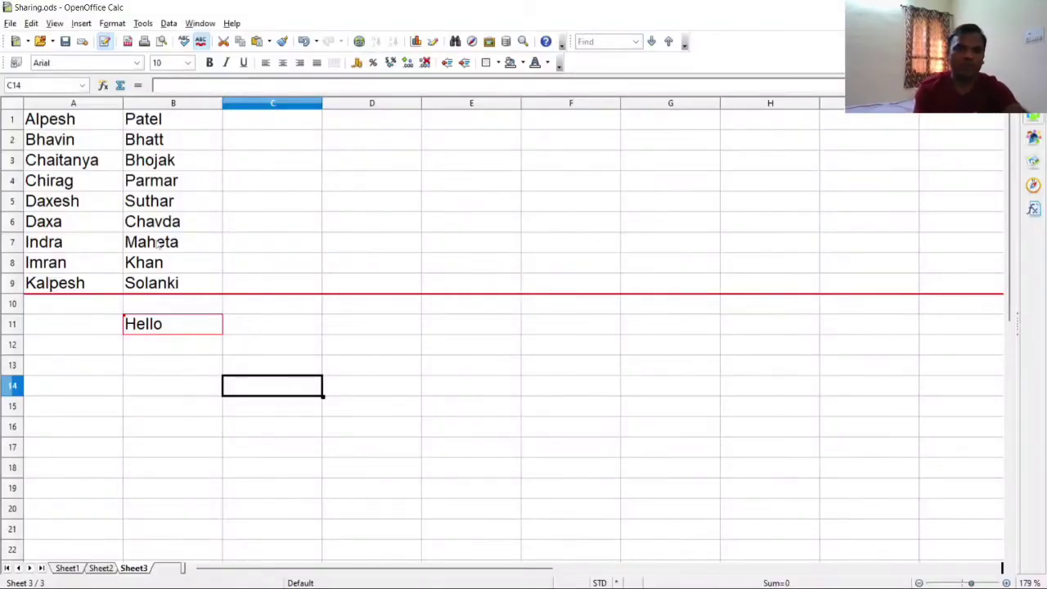
Give B7 the -1,234 thousands-separator number format and replace its surname with 89
left_click(158, 243)
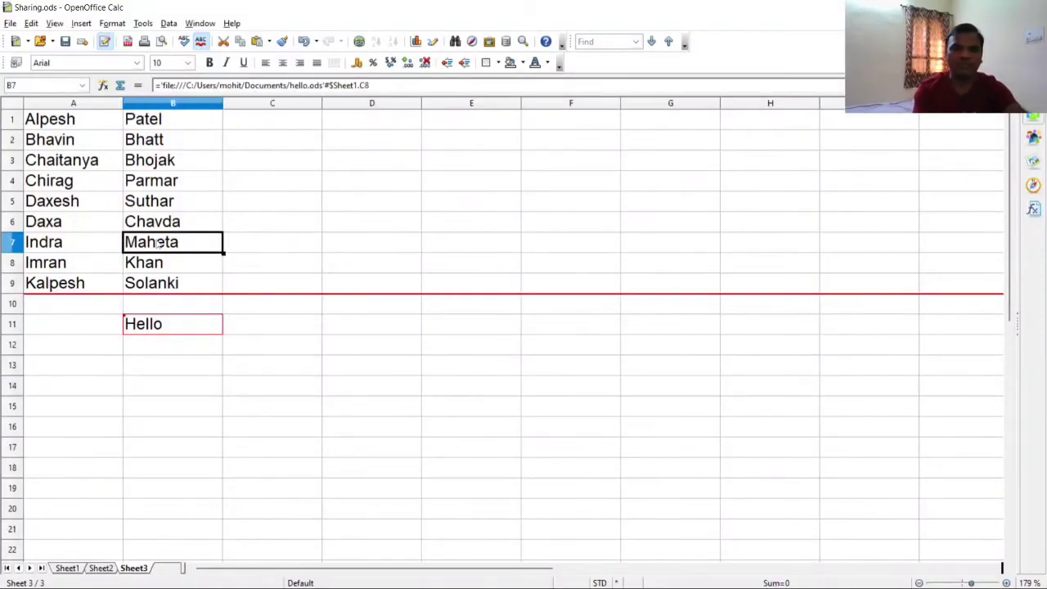
left_click(108, 24)
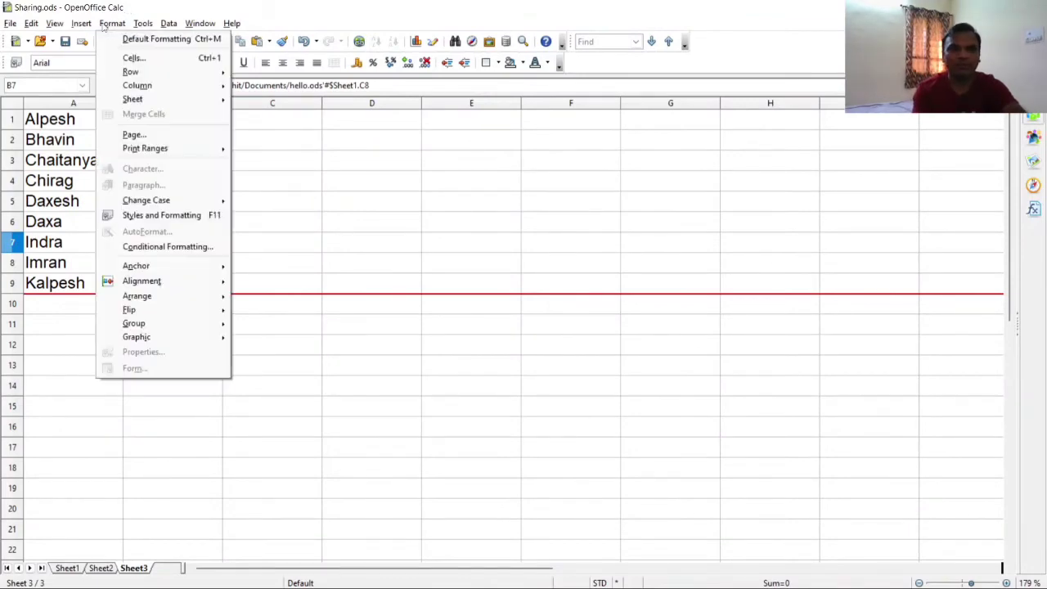
left_click(134, 57)
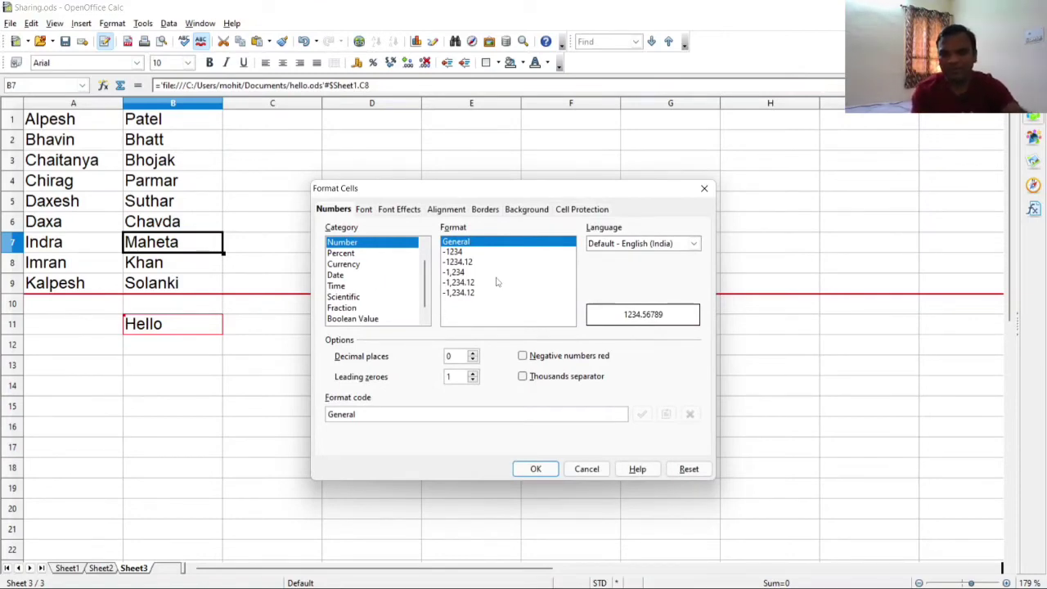
left_click(460, 275)
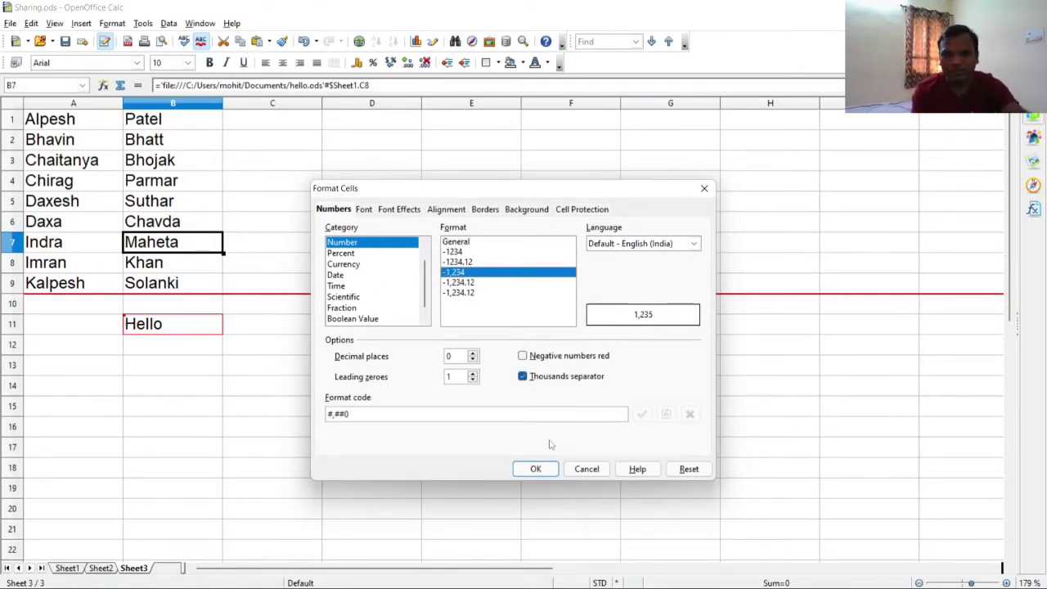
left_click(535, 468)
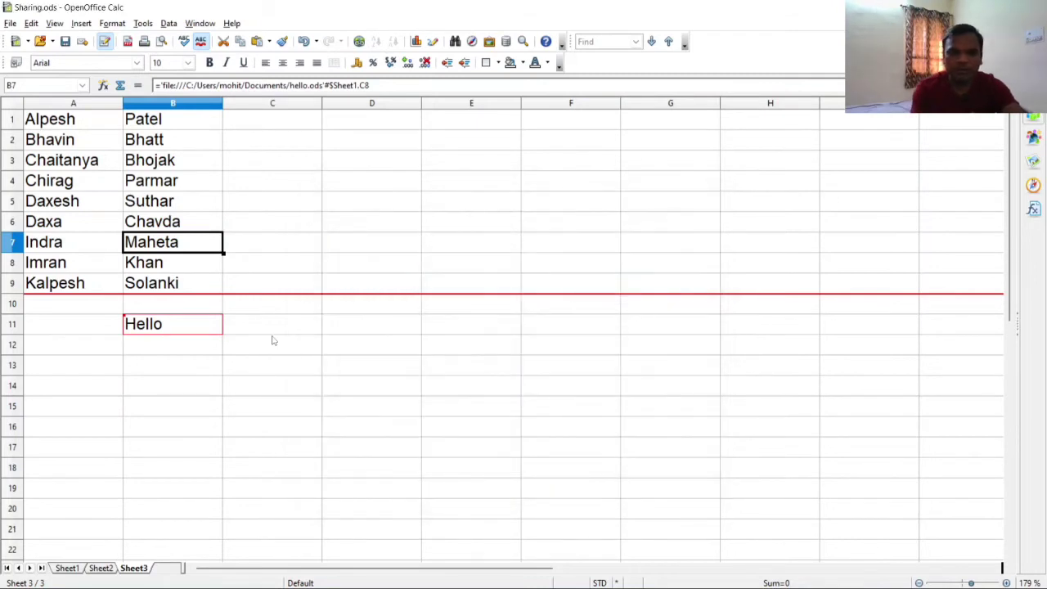
type("89")
key("Return")
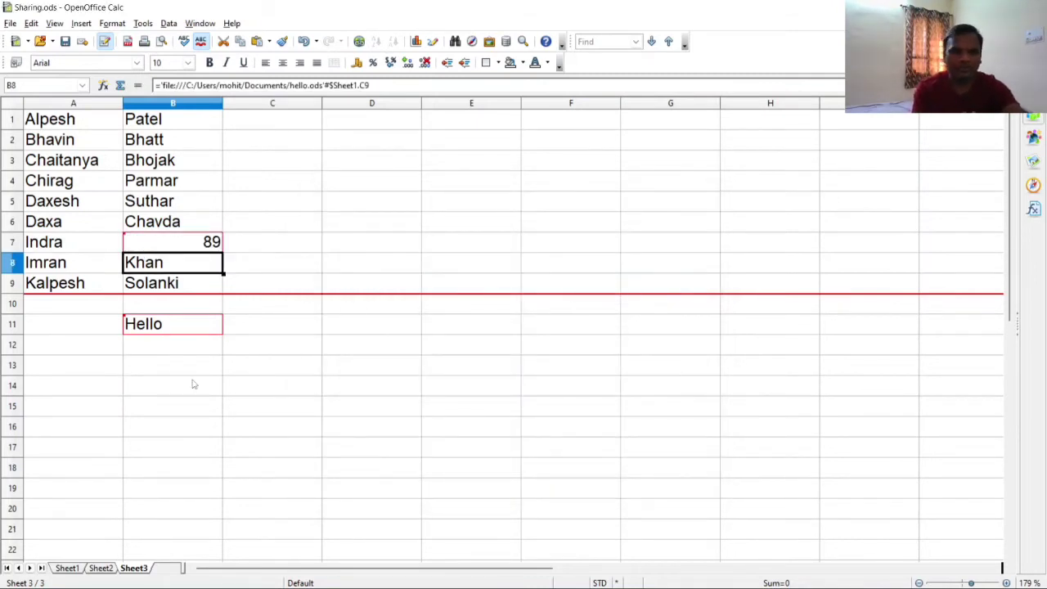
left_click(193, 384)
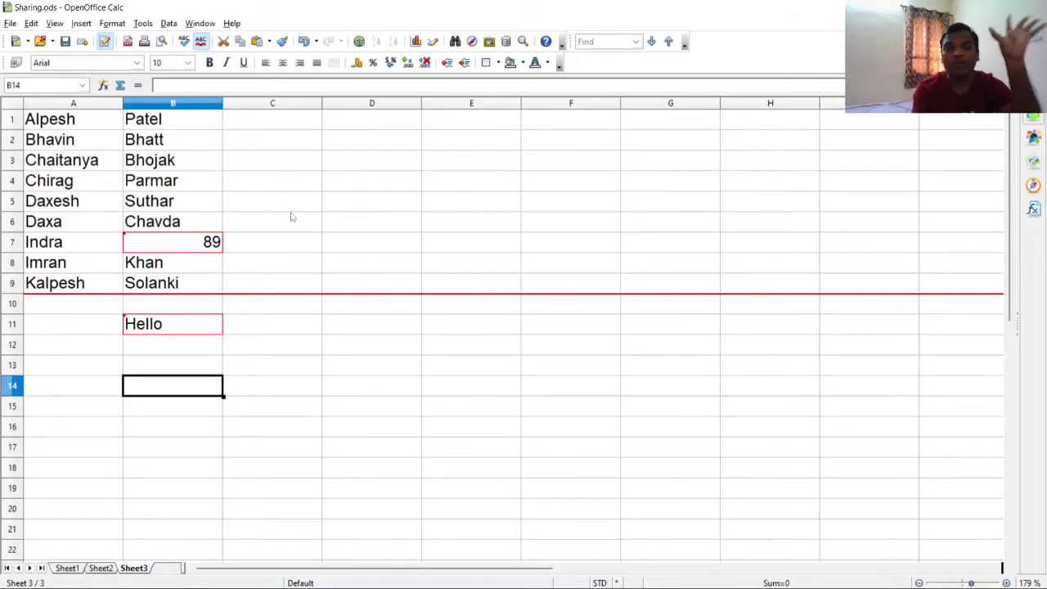
Turn off change recording with Edit > Changes > Record, confirming with Yes
left_click(33, 24)
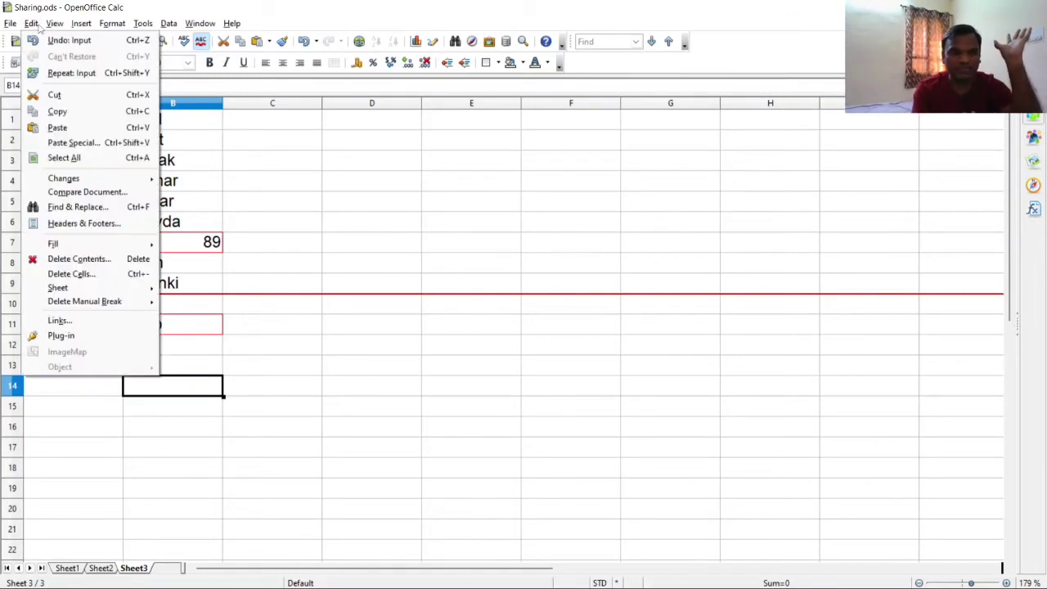
mouse_move(86, 182)
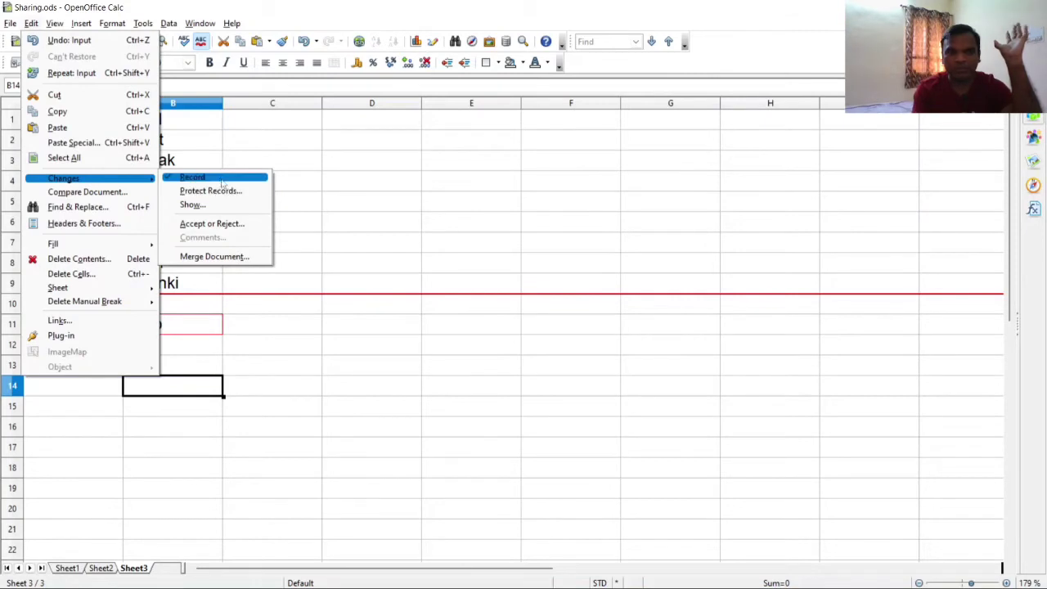
left_click(221, 182)
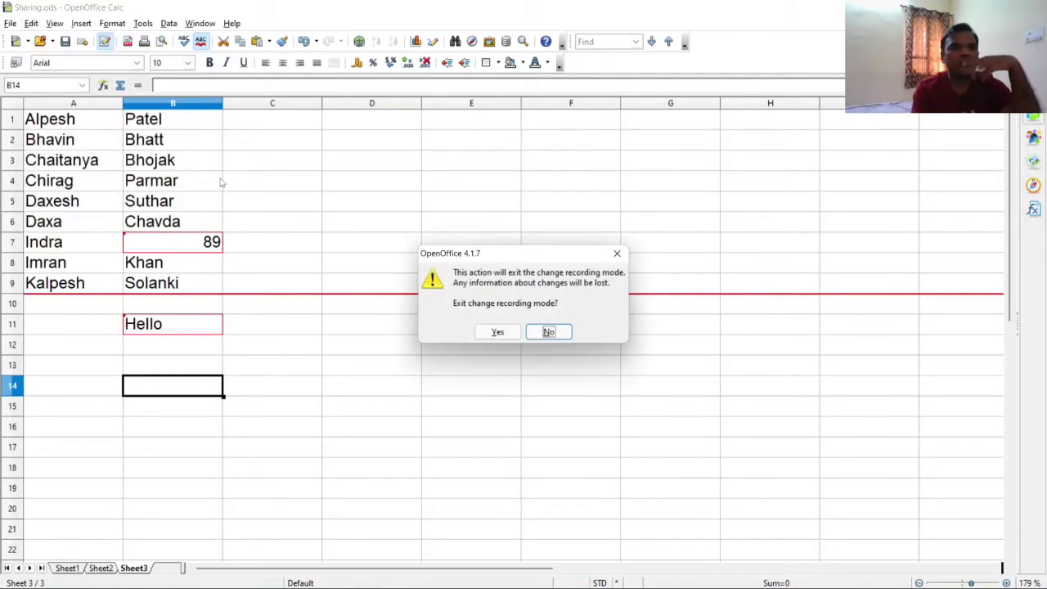
left_click(498, 333)
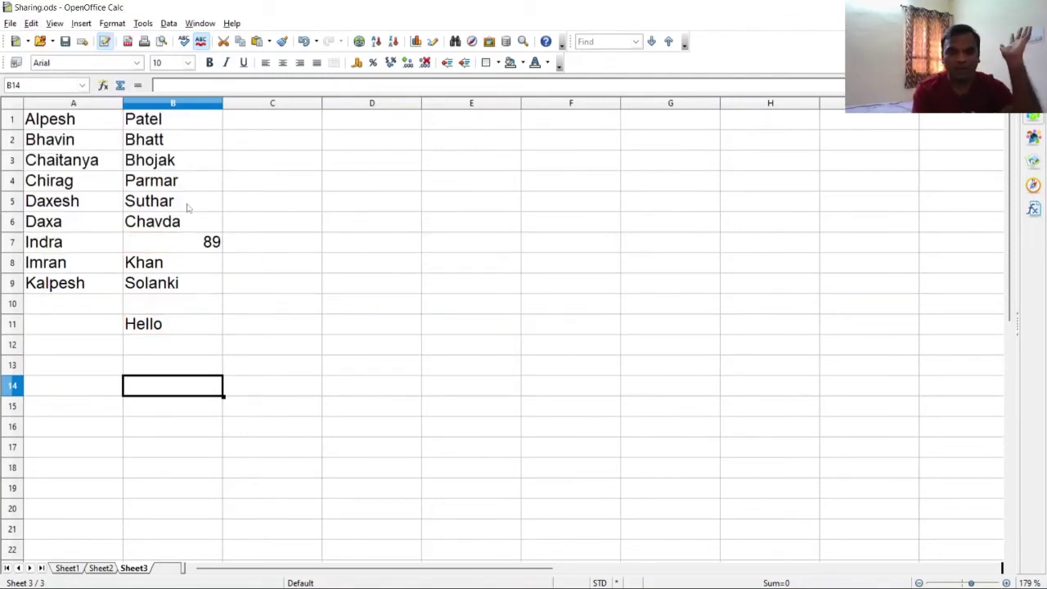
Enter 35 into cell C4 while changes are untracked
left_click(179, 190)
left_click(260, 189)
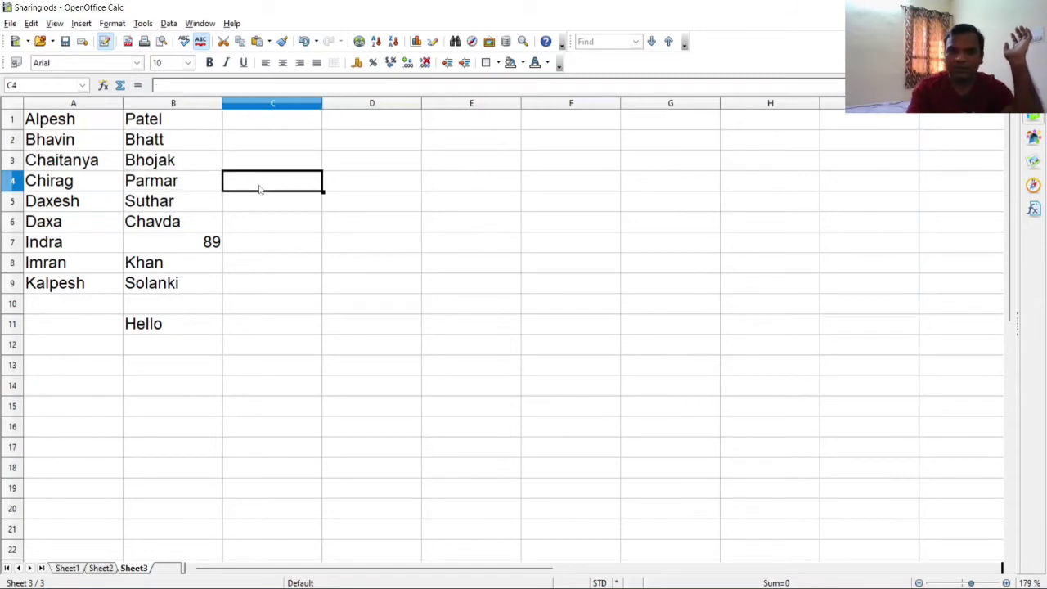
type("35")
key("Return")
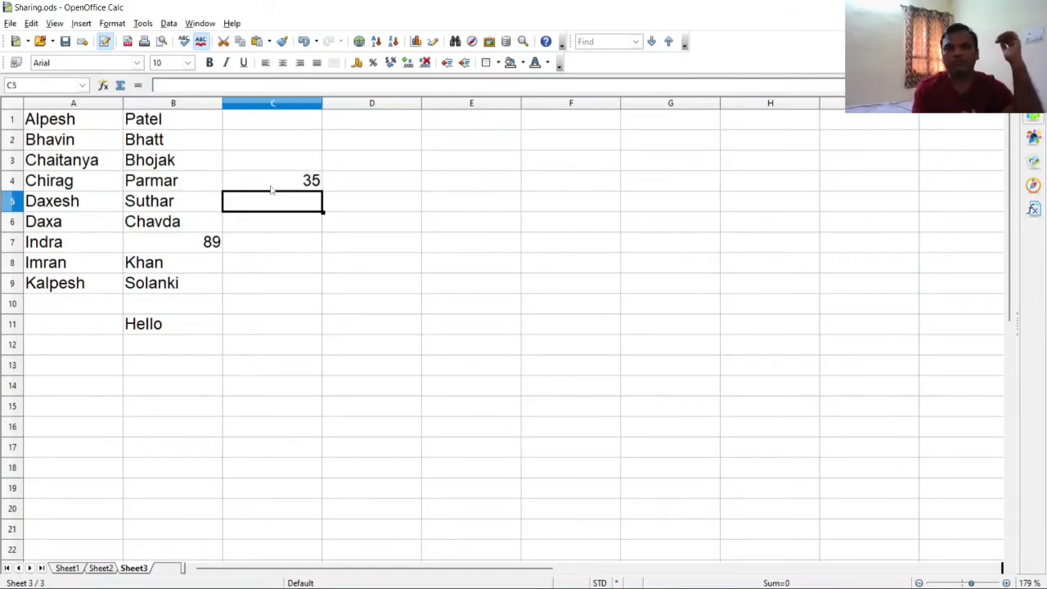
left_click(275, 188)
Switch change recording back on with Edit > Changes > Record
left_click(33, 24)
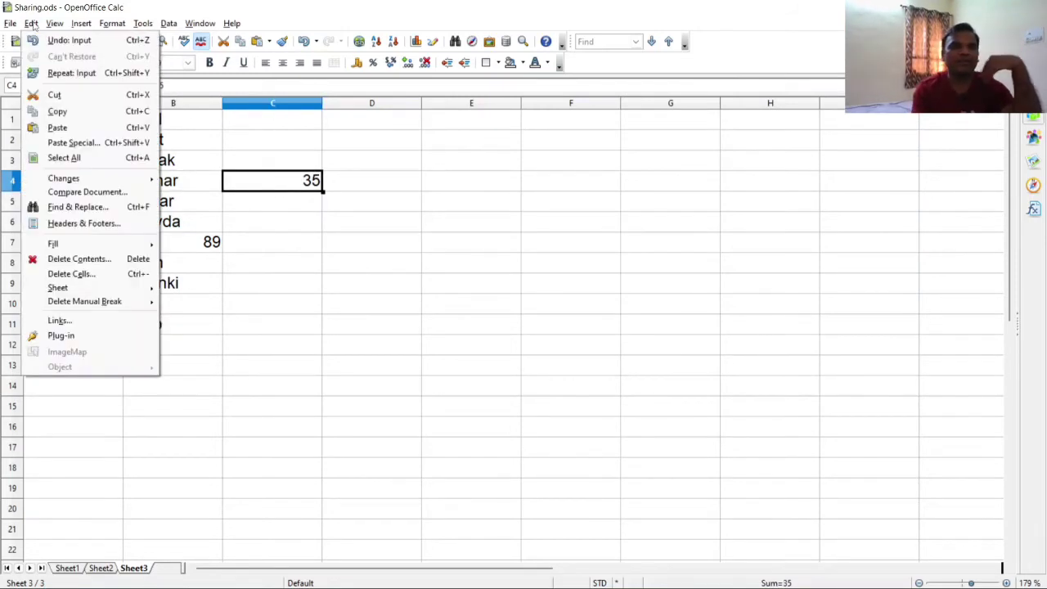
mouse_move(76, 181)
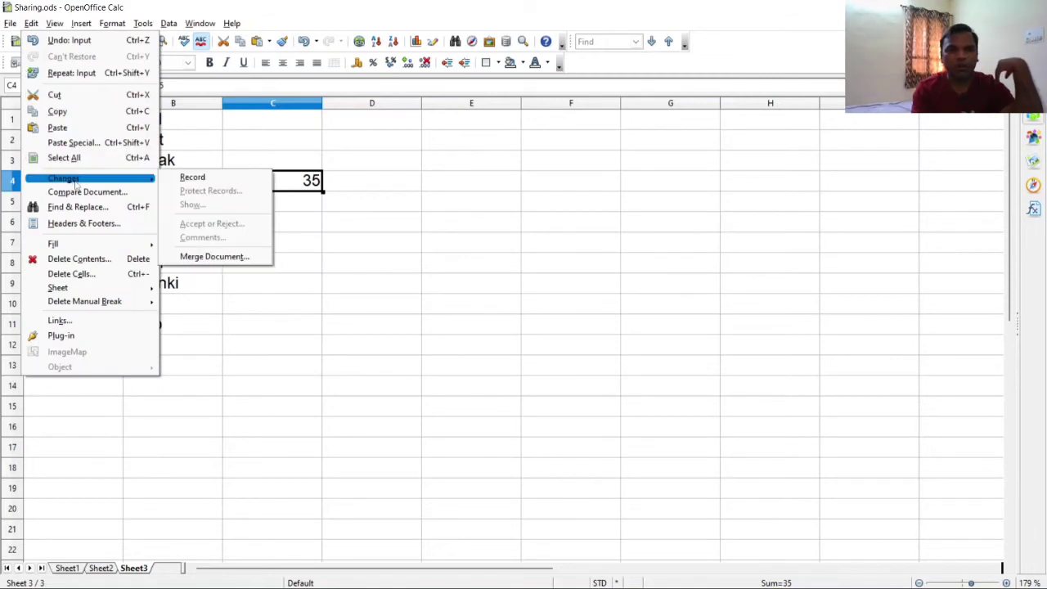
left_click(193, 177)
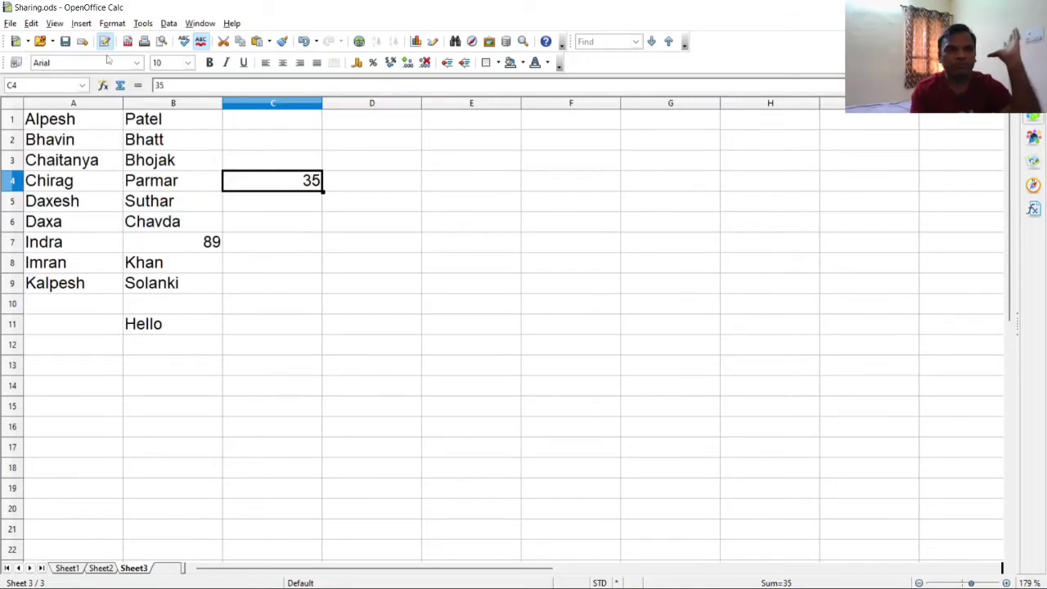
Apply the -1234.12 two-decimal number format to C4 so it shows 35.00
left_click(110, 25)
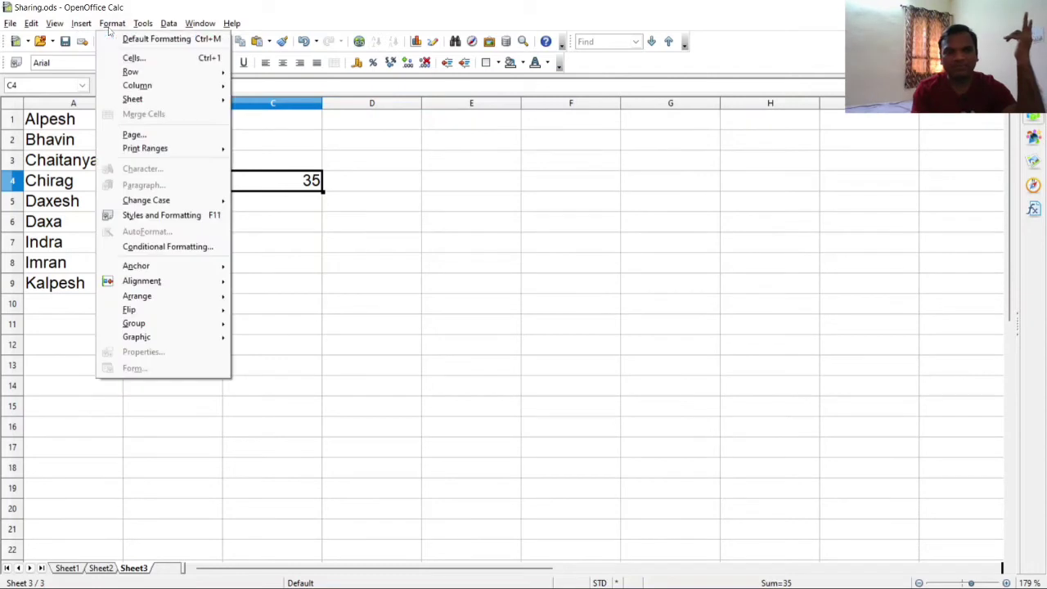
left_click(138, 57)
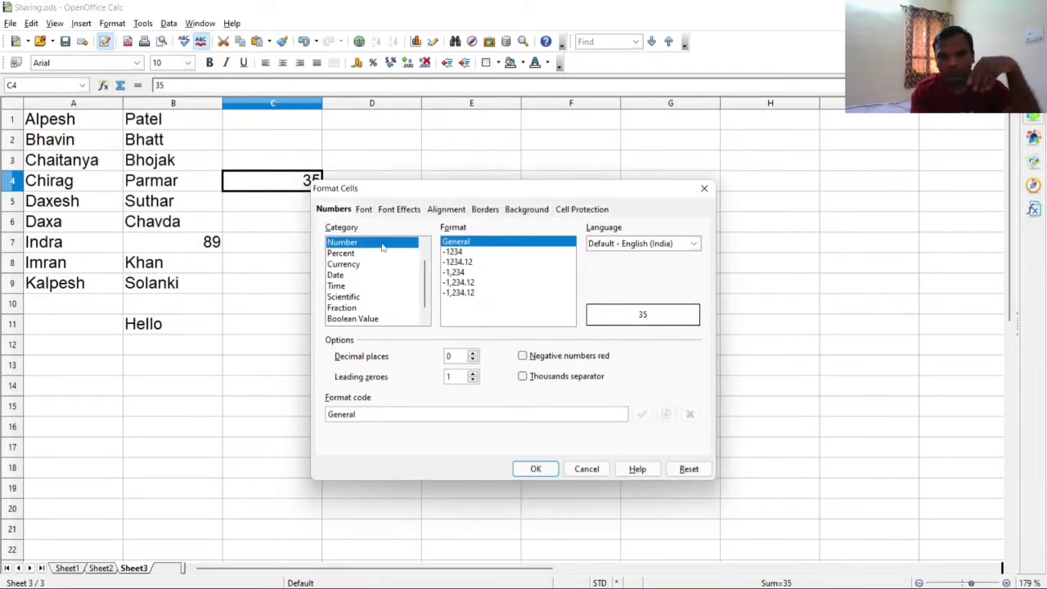
left_click(461, 264)
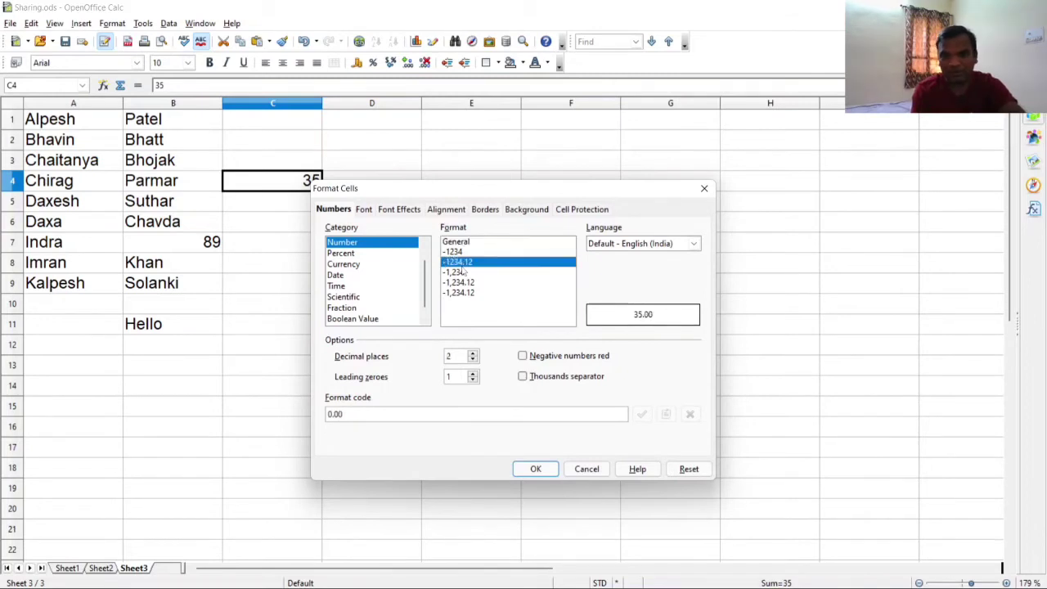
left_click(537, 471)
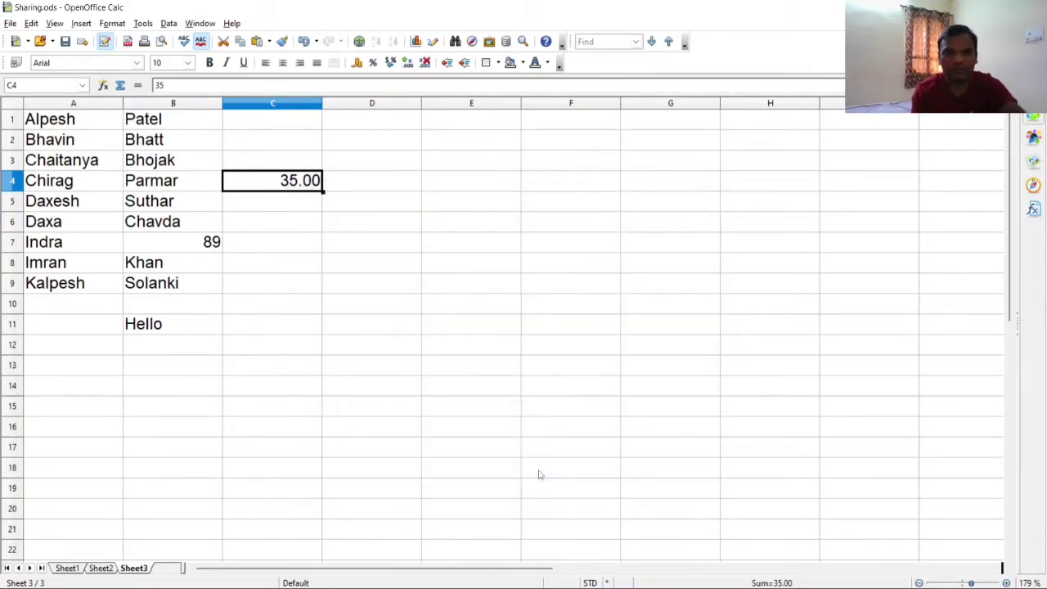
left_click(294, 306)
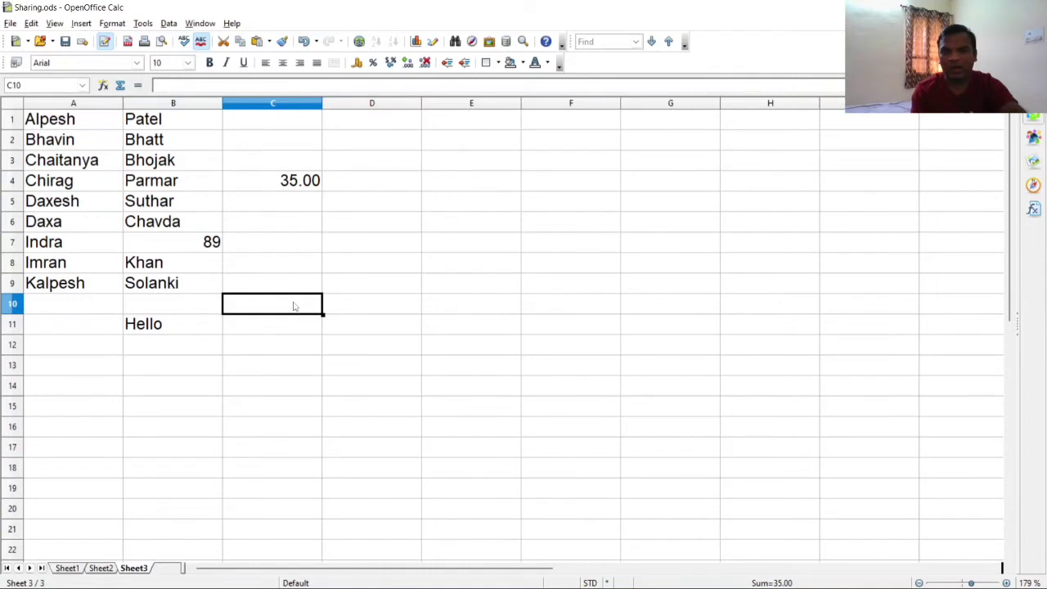
Replace C4's value with 45, recorded as a tracked change and shown as 45.00
left_click(300, 190)
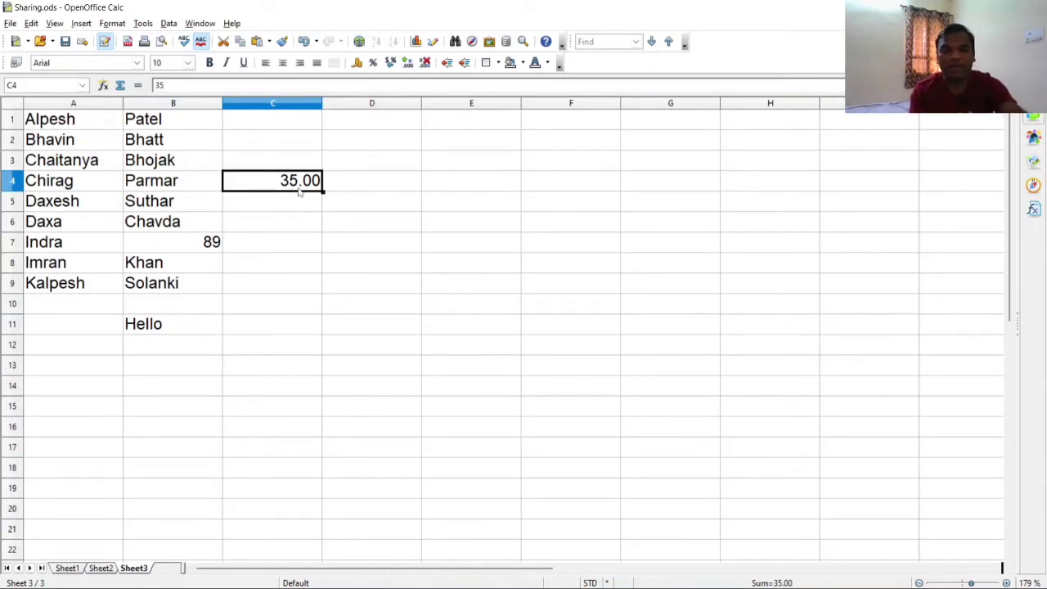
key("alt+Tab")
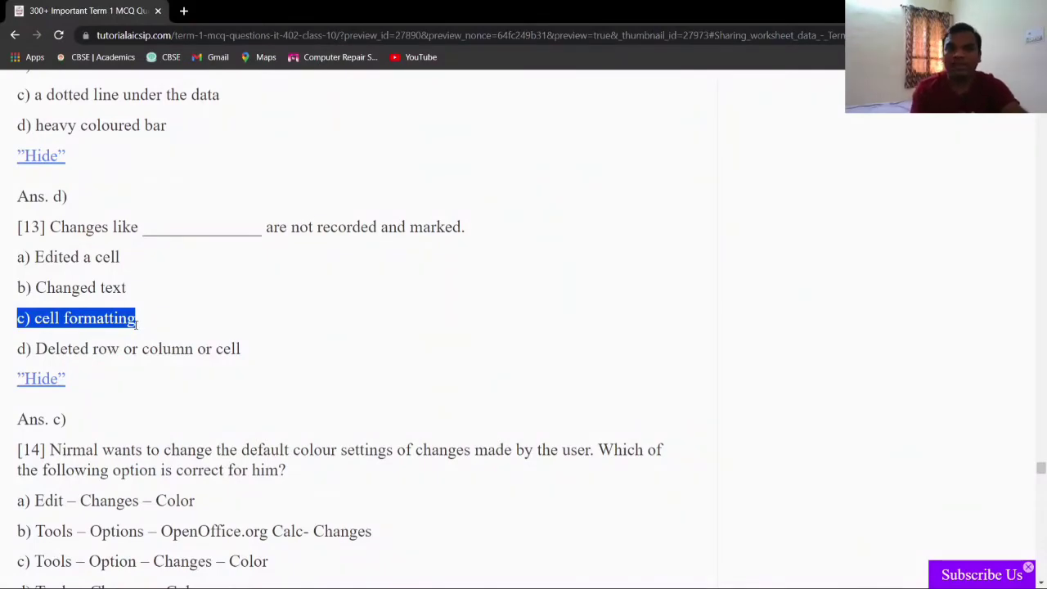
key("alt+Tab")
type("45")
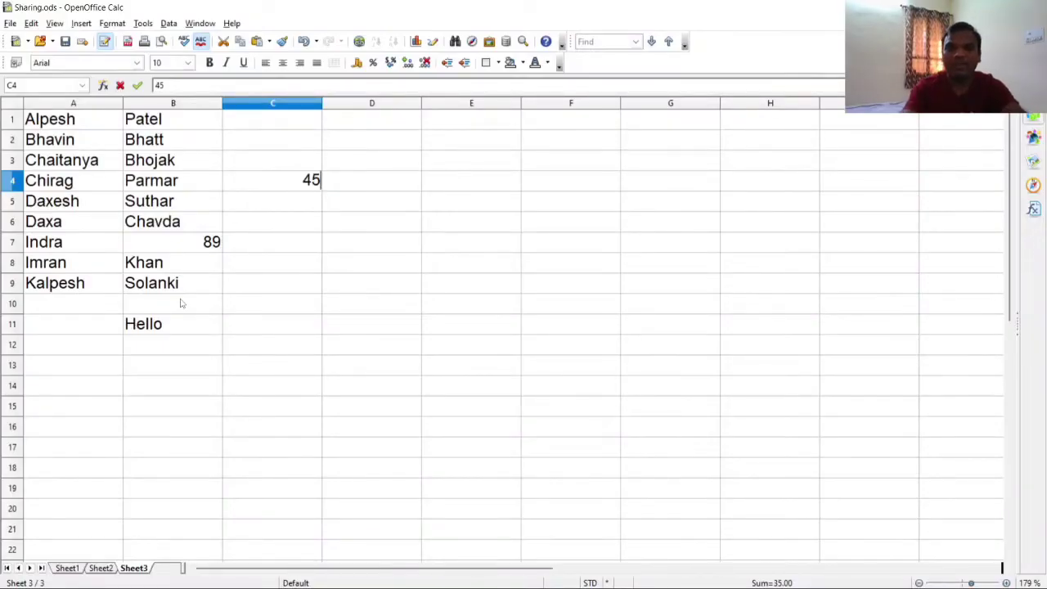
key("Return")
key("alt+Tab")
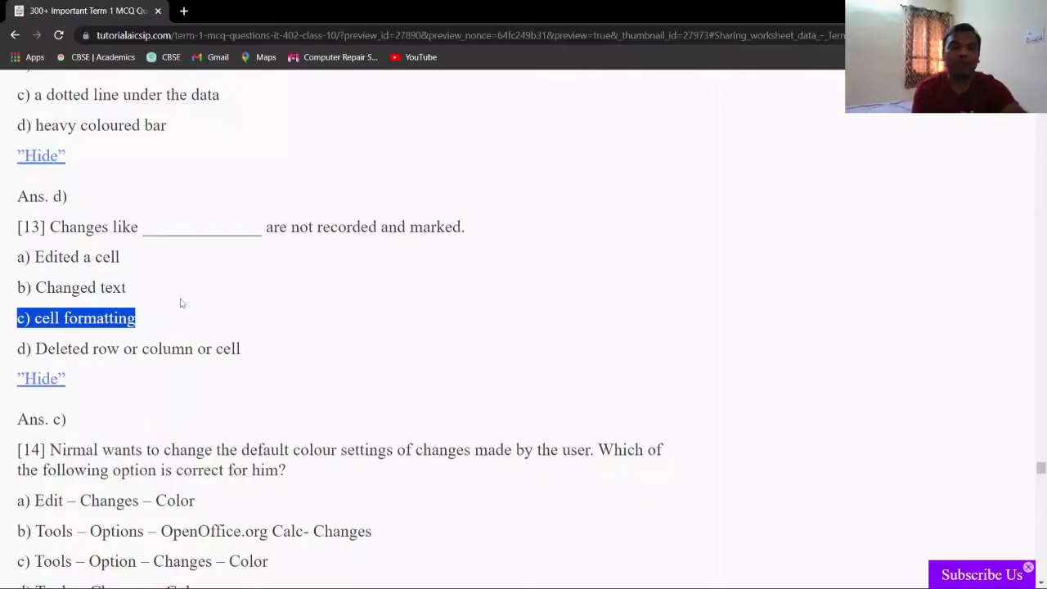
key("alt+Tab")
key("alt+Tab")
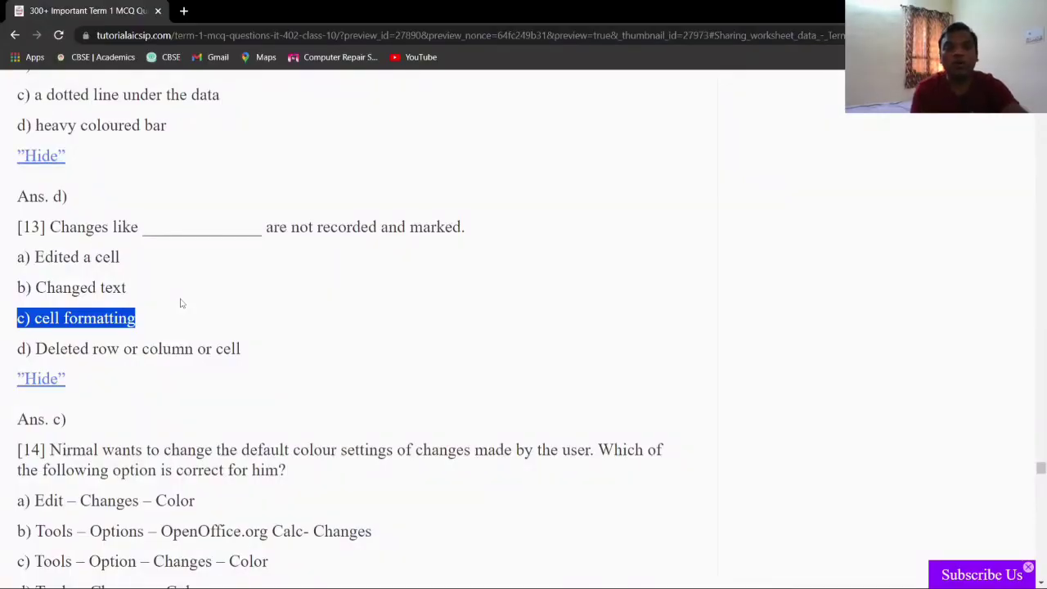
key("alt+Tab")
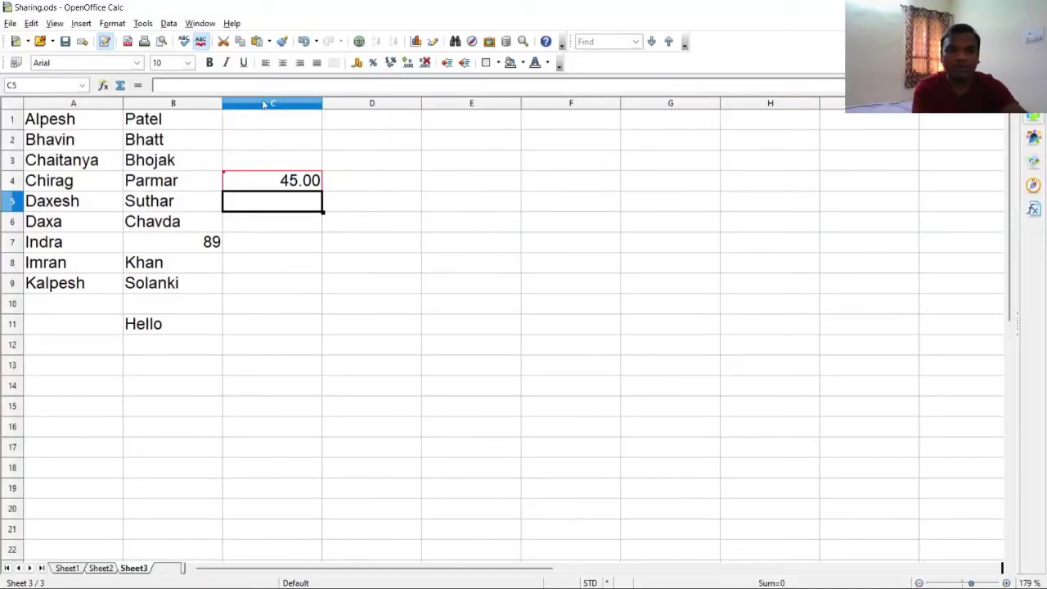
left_click(266, 103)
Delete column C as a tracked deletion, check its change note, then switch to the quiz
right_click(265, 103)
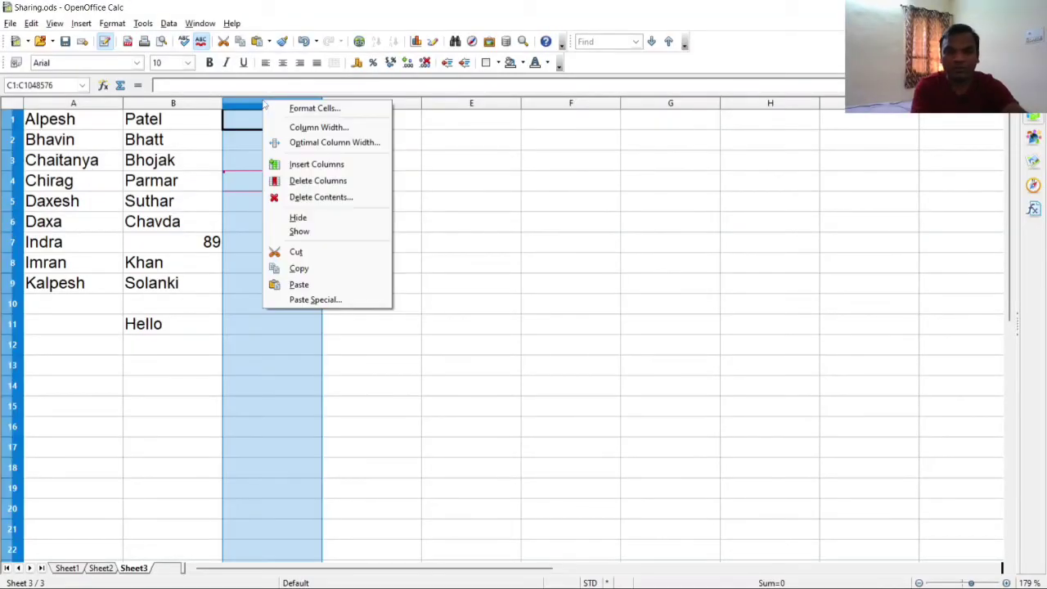
left_click(322, 180)
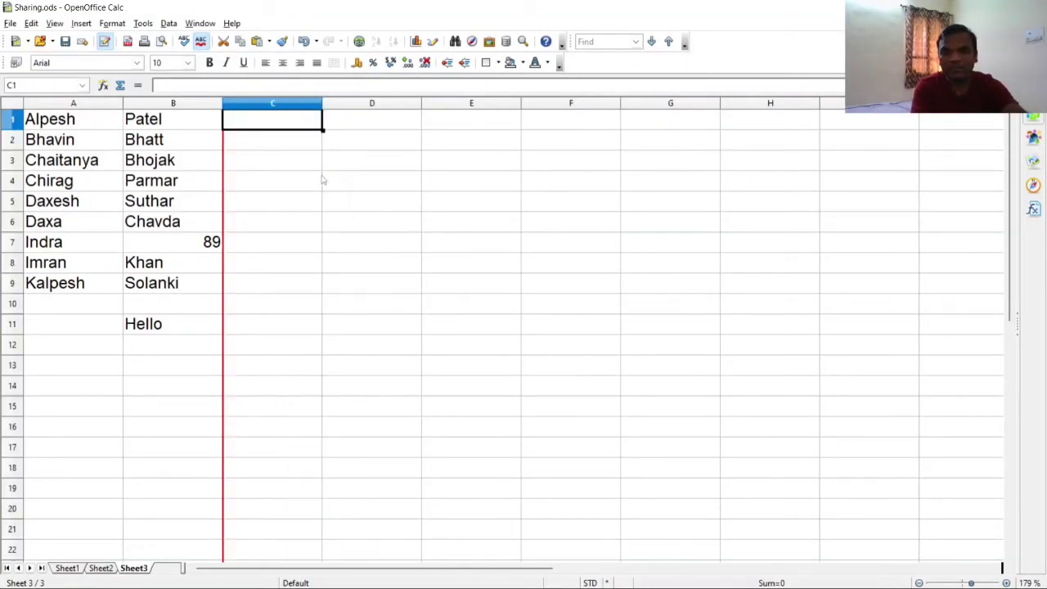
left_click(293, 251)
mouse_move(254, 159)
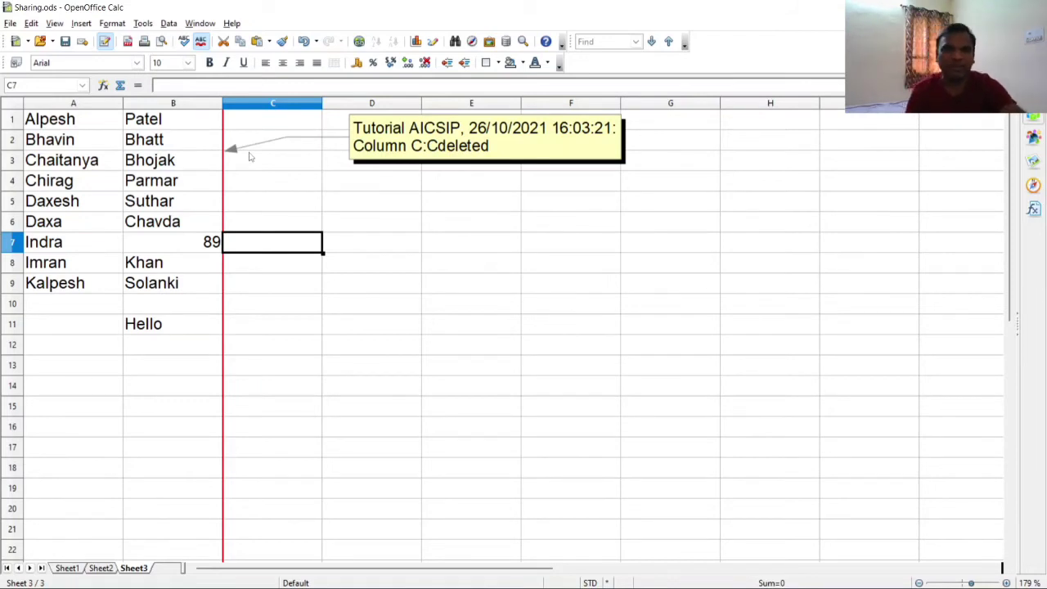
key("alt+Tab")
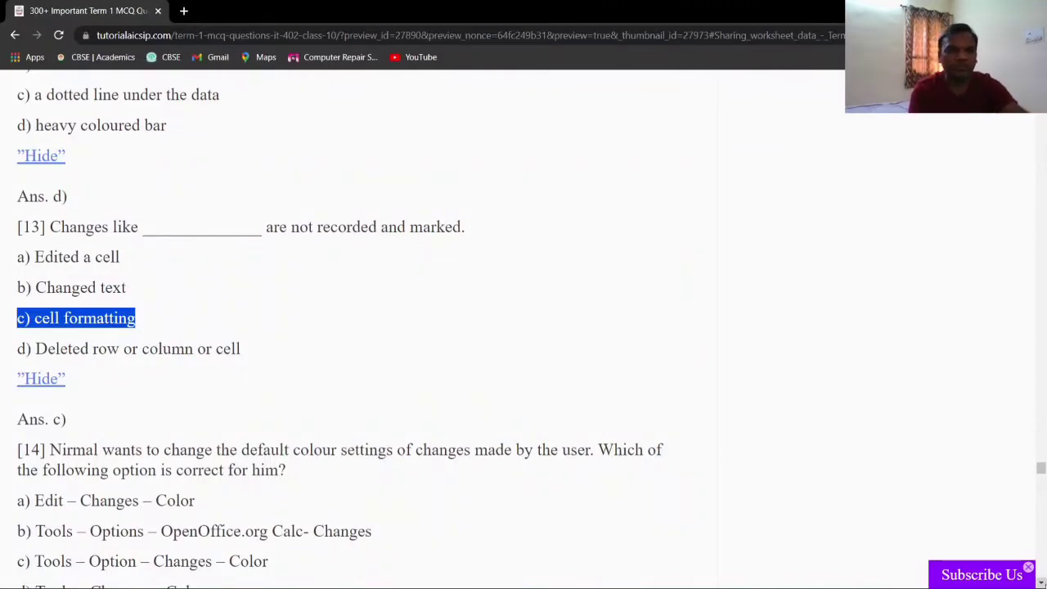
Reveal question 14's answer: b) Tools – Options – OpenOffice.org Calc – Changes
scroll(1041, 582, "down", 3)
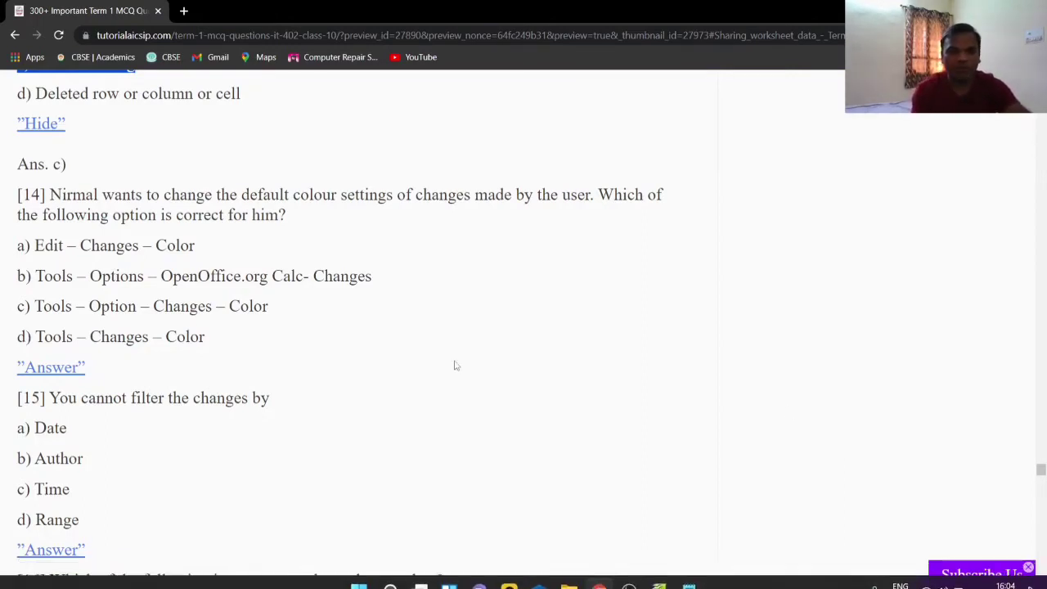
left_click(50, 368)
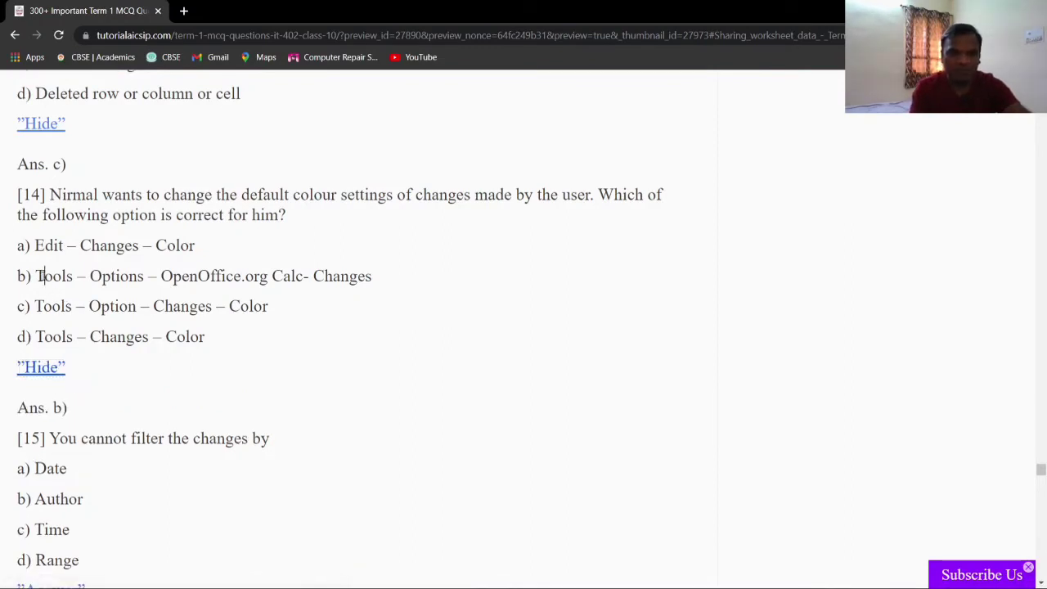
mouse_move(44, 276)
left_mouse_down()
mouse_move(389, 301)
mouse_move(385, 280)
left_mouse_up()
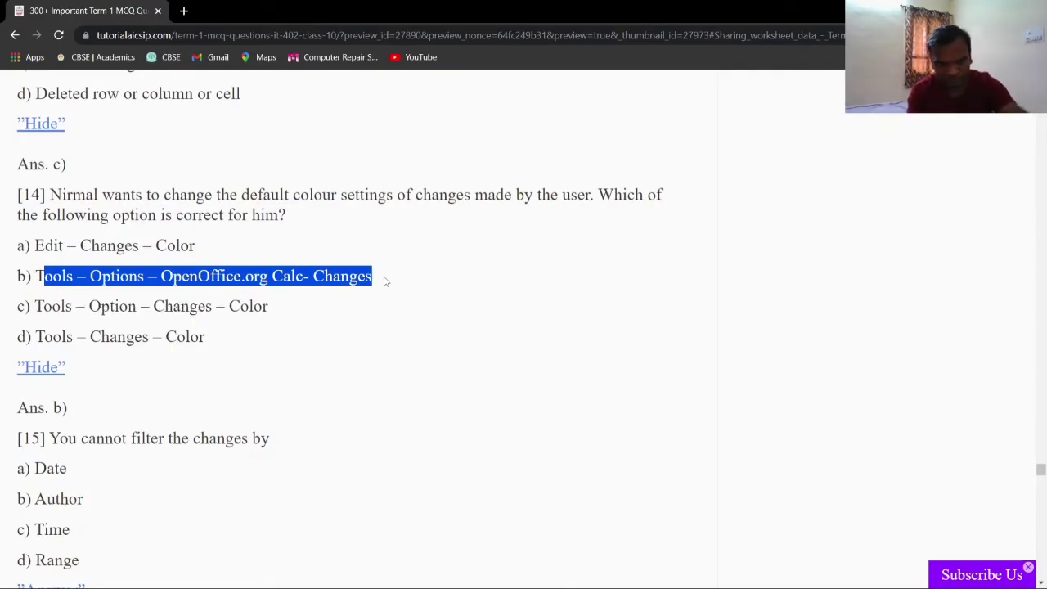
key("alt+Tab")
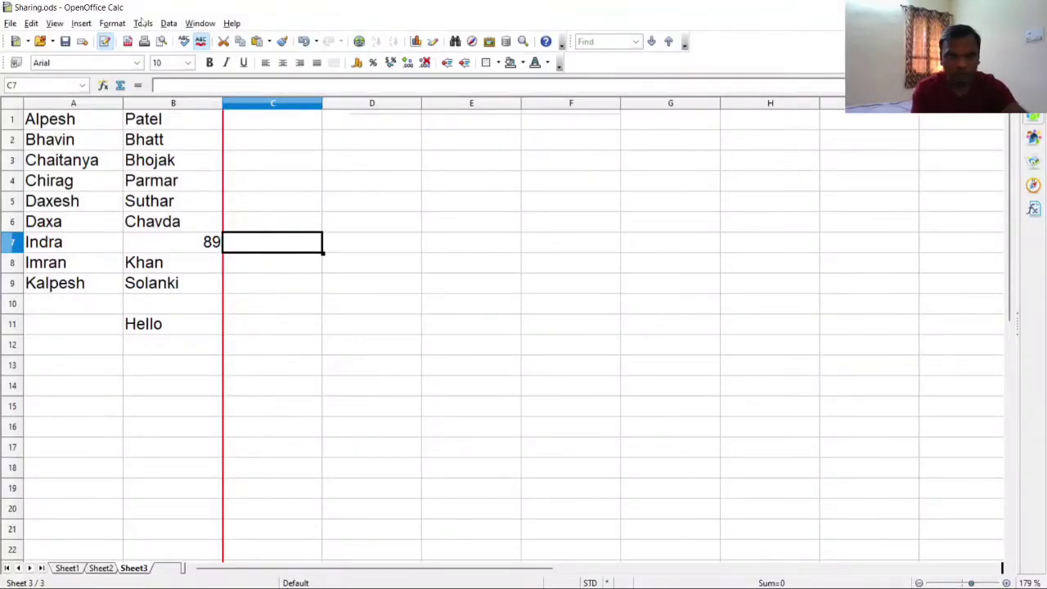
Open the Calc Changes options page, leaving the Changes colour as By author
left_click(142, 23)
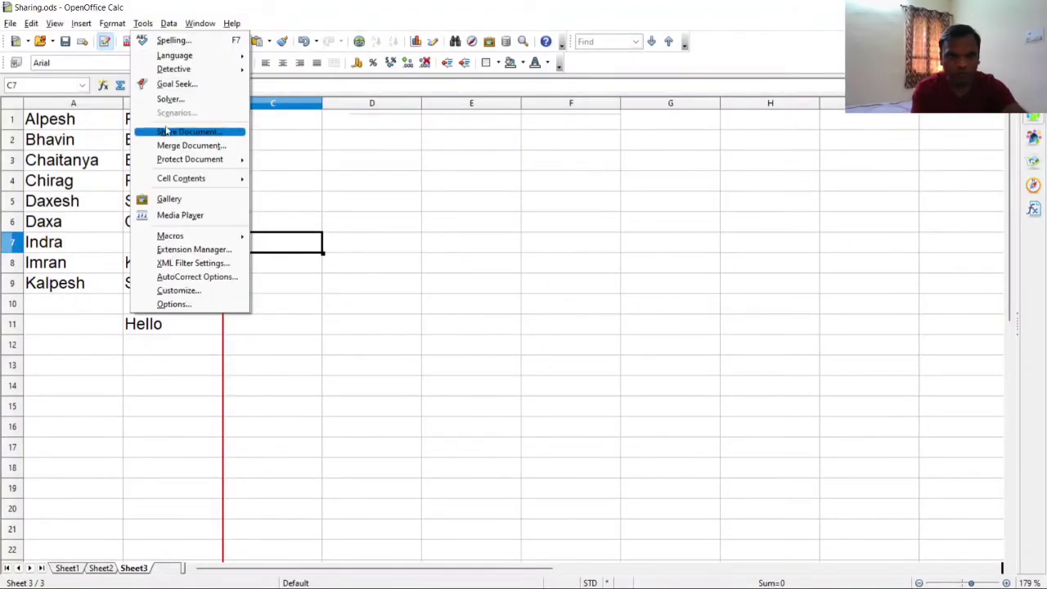
left_click(181, 304)
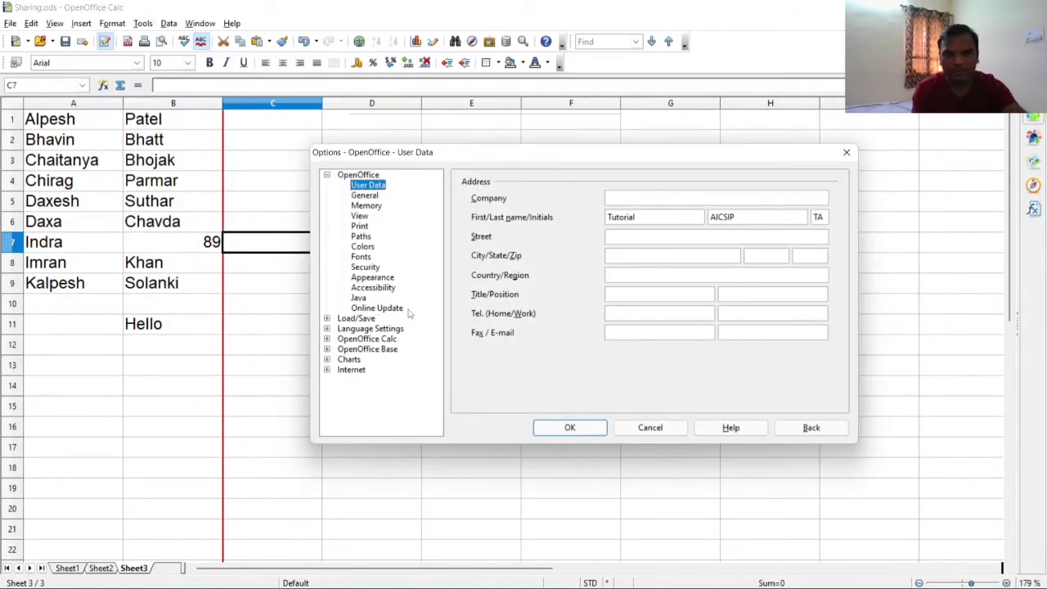
left_click(327, 338)
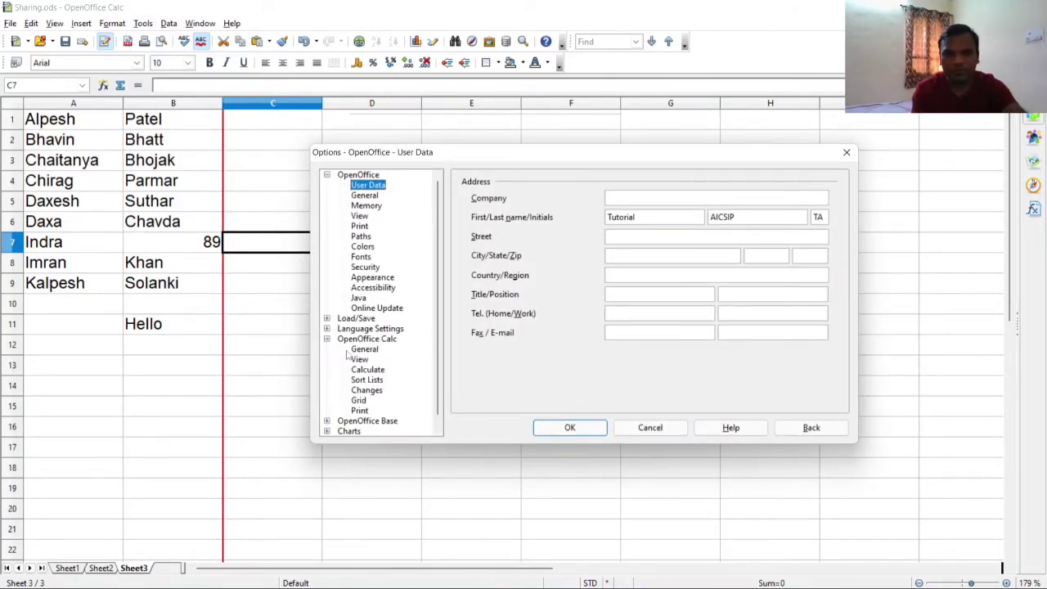
left_click(366, 391)
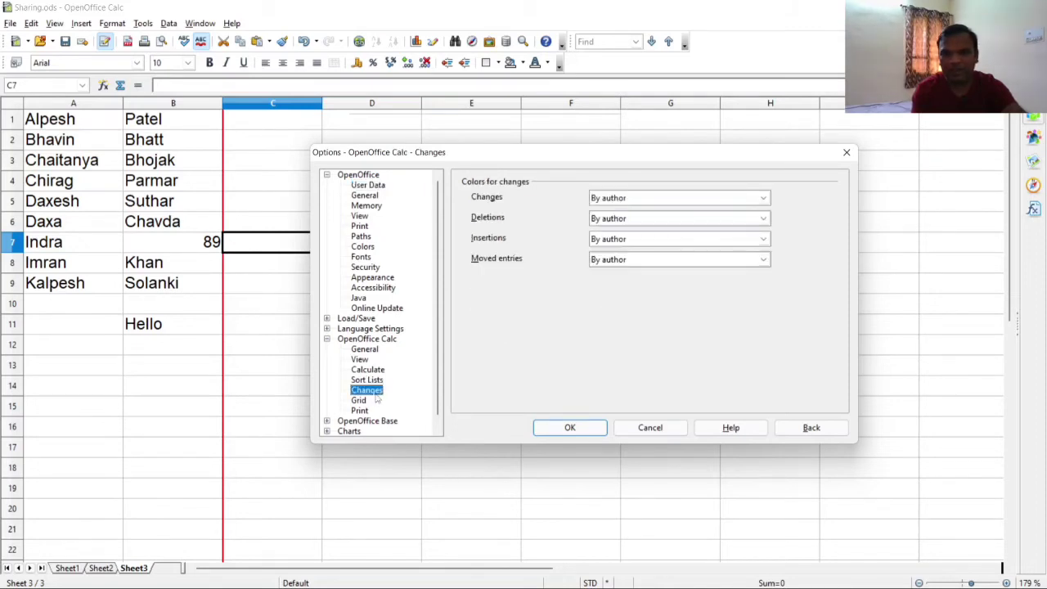
left_click(764, 198)
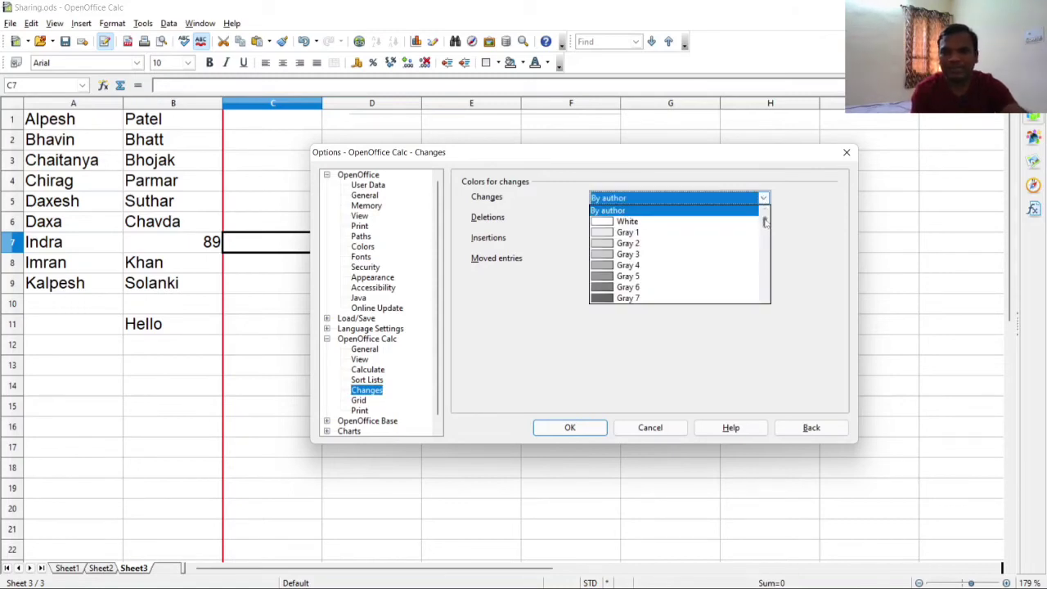
scroll(765, 222, "down", 3)
scroll(765, 222, "down", 3)
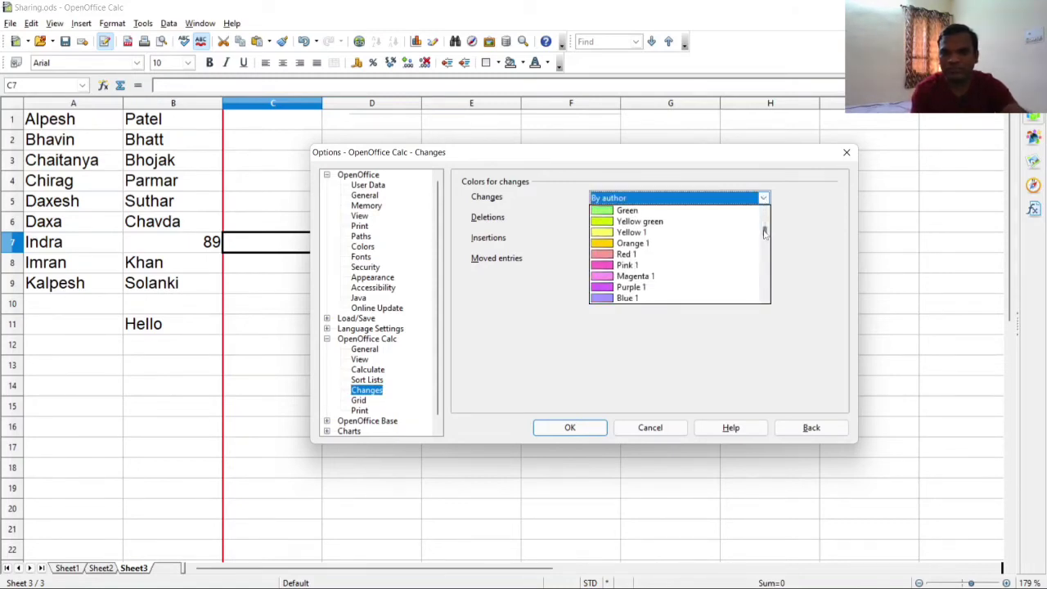
scroll(765, 229, "up", 3)
left_click(540, 221)
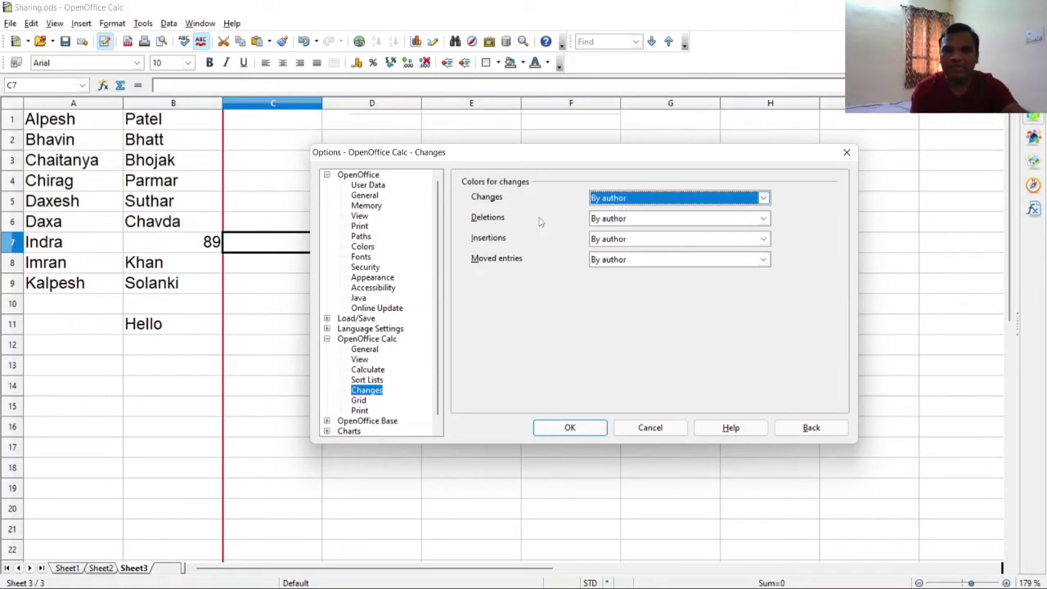
Set the Deletions colour to Orange and confirm the options
left_click(663, 219)
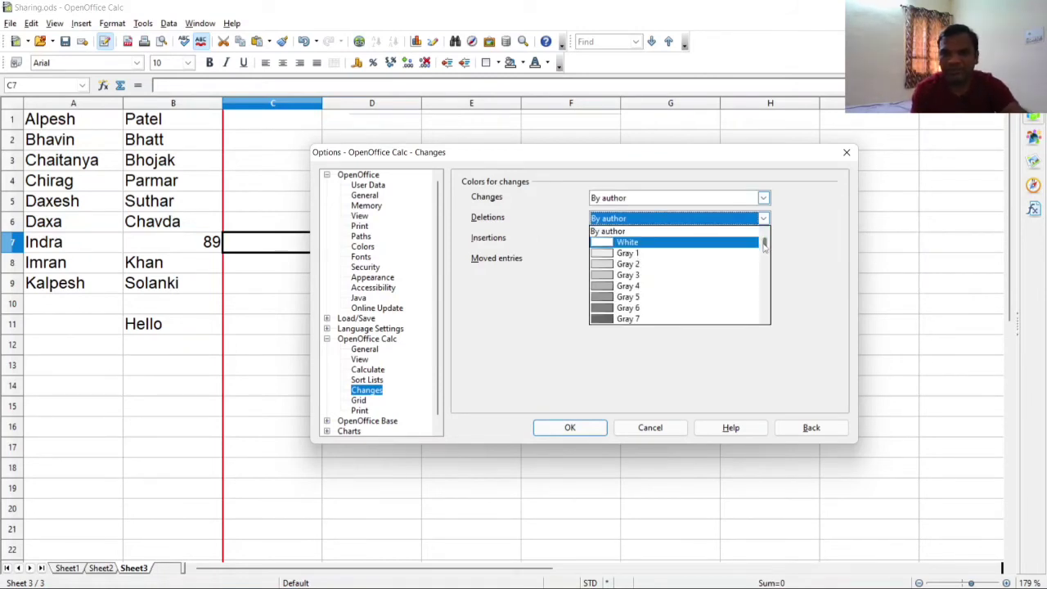
scroll(736, 249, "down", 6)
scroll(712, 252, "up", 1)
scroll(707, 252, "up", 1)
scroll(705, 252, "up", 1)
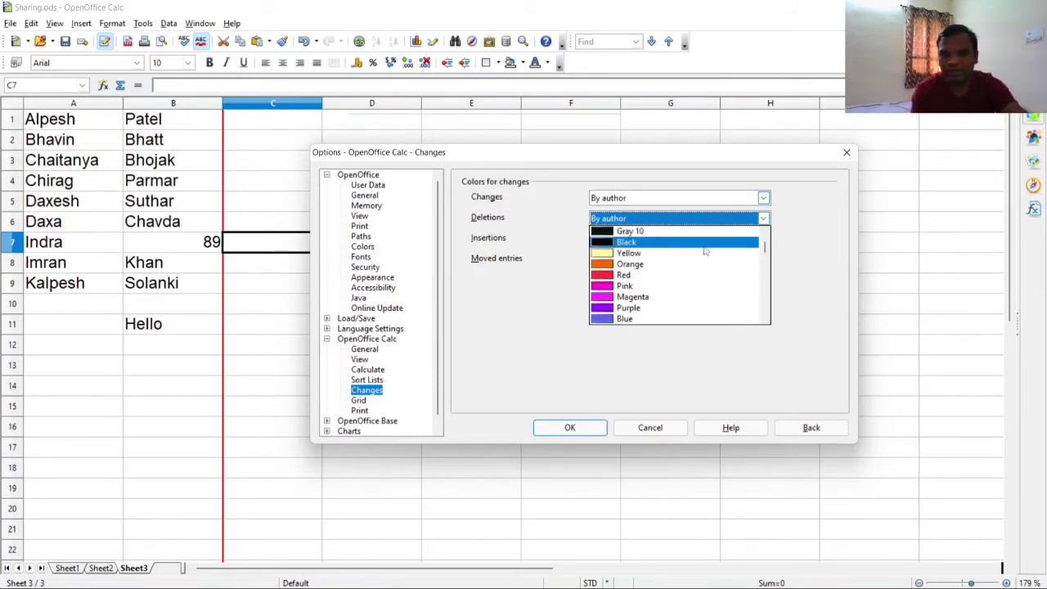
left_click(613, 264)
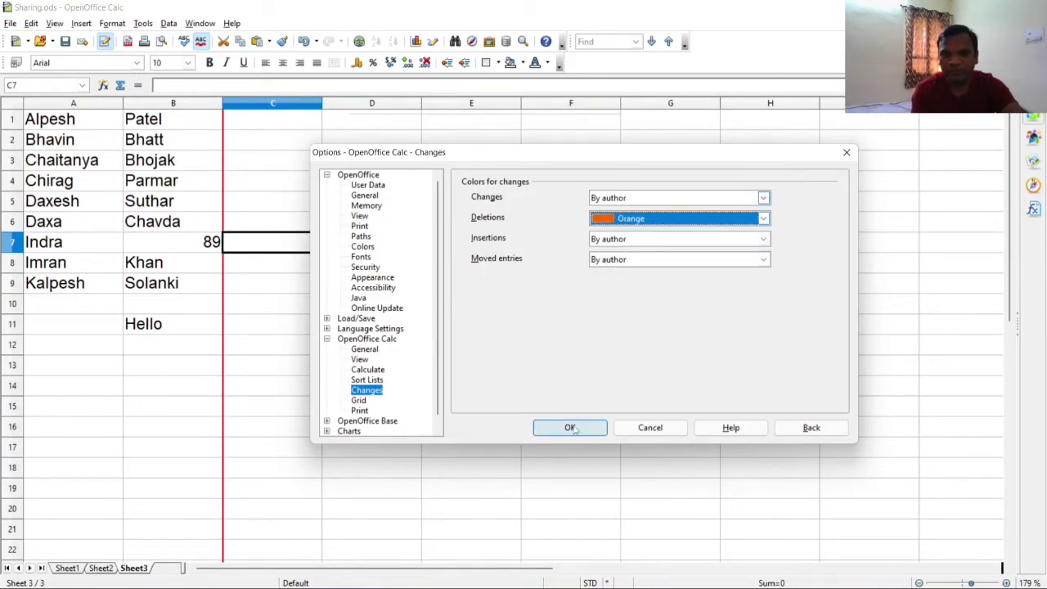
left_click(575, 429)
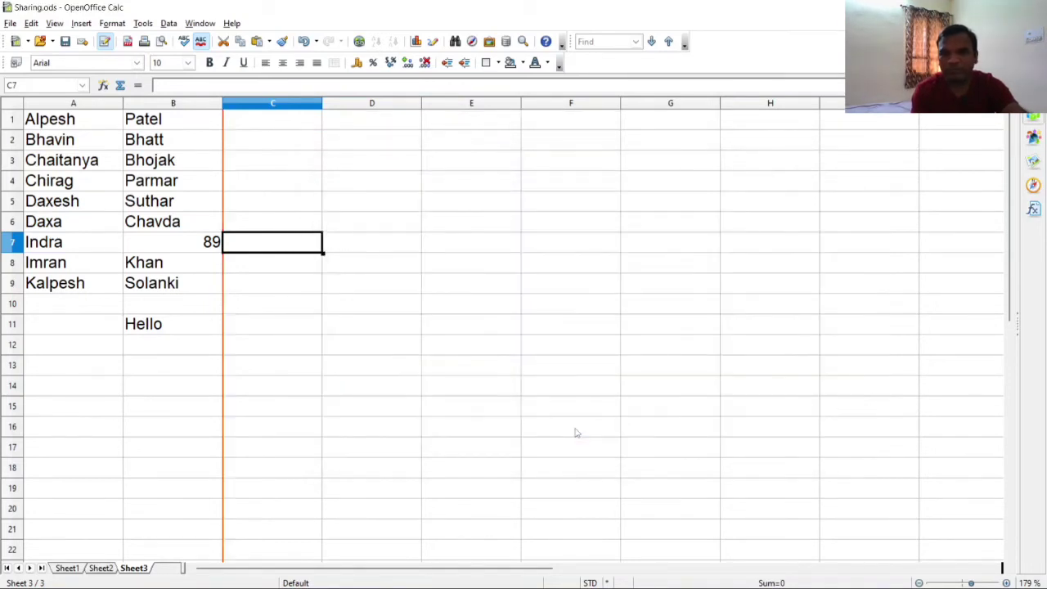
left_click(249, 333)
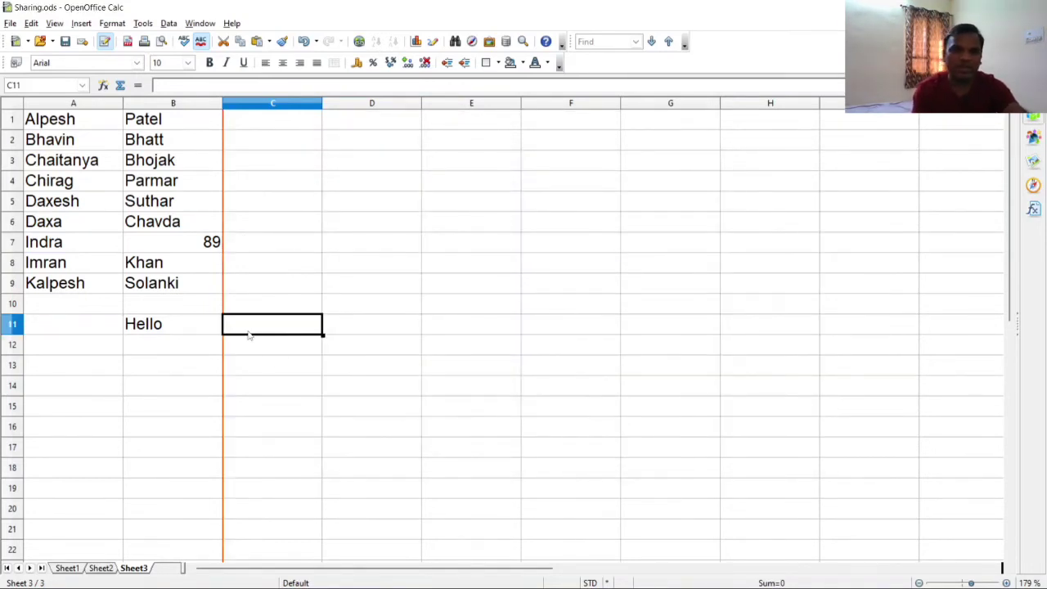
Clear the name from cell A7 using Delete all, leaving it empty as a tracked change
left_click(94, 246)
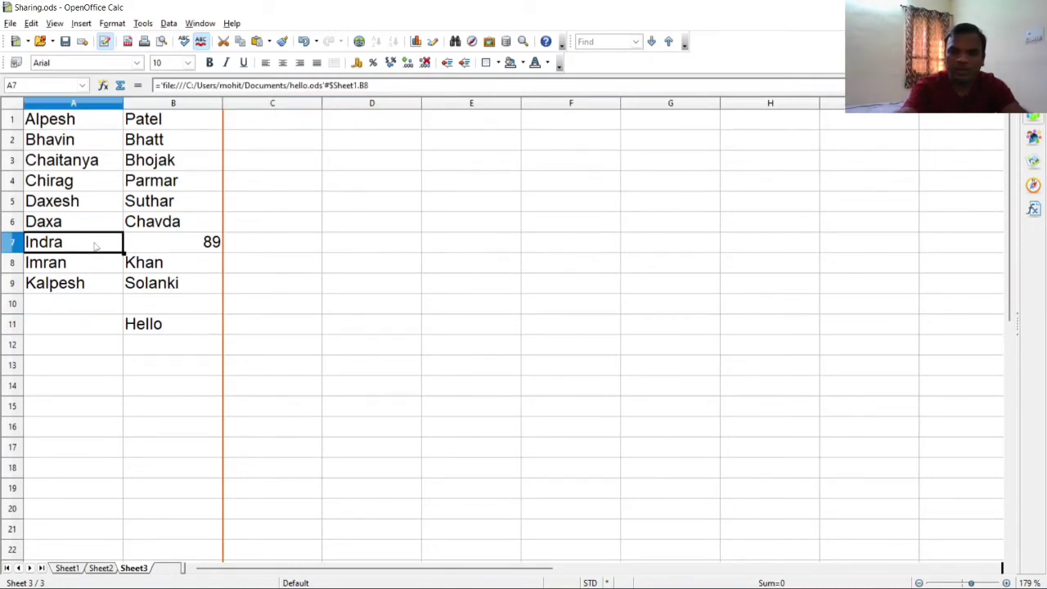
key("Delete")
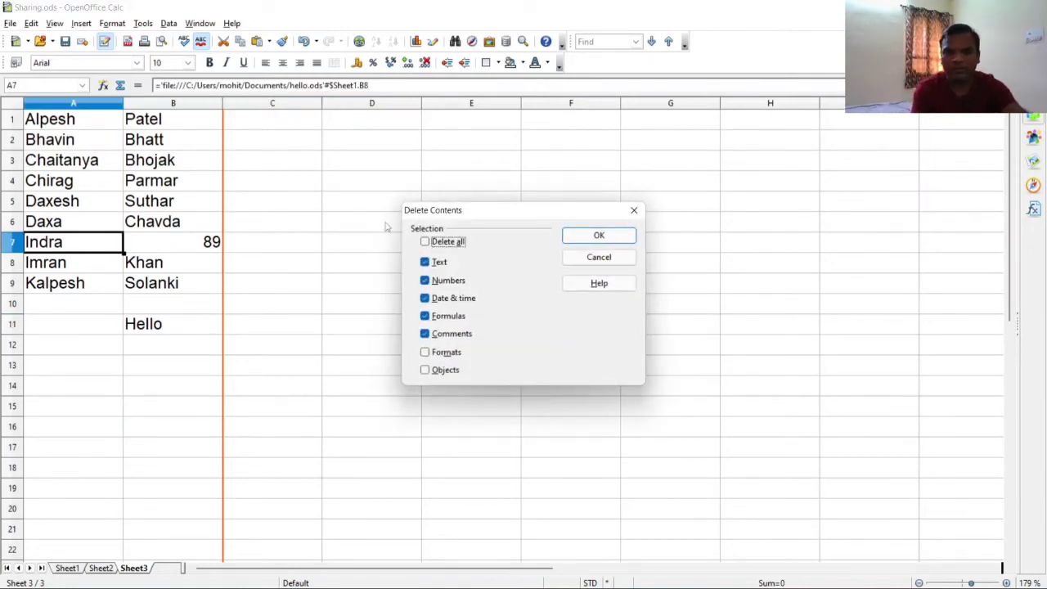
left_click(446, 243)
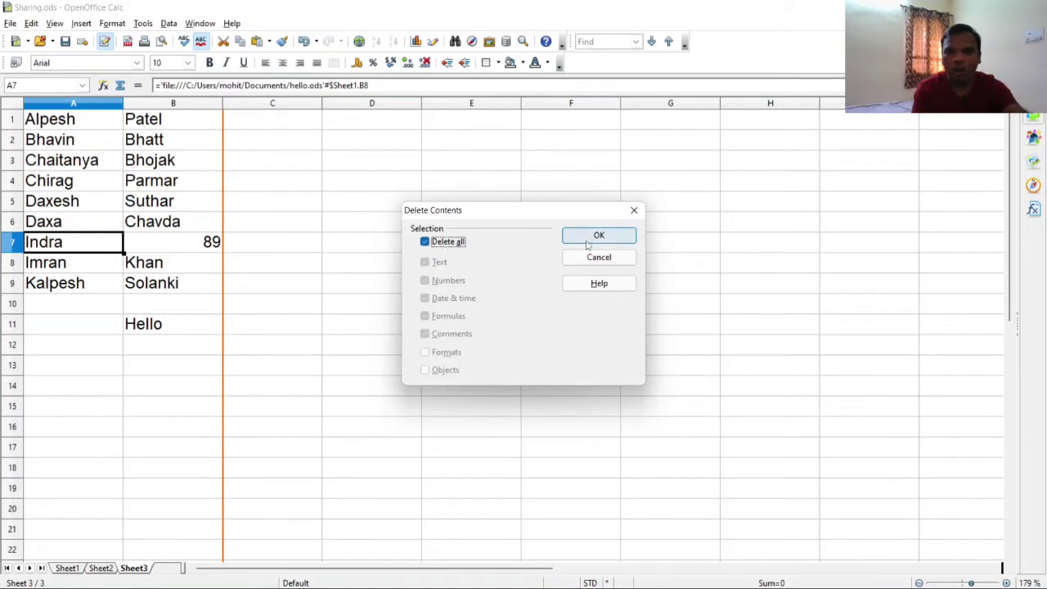
left_click(597, 235)
left_click(103, 365)
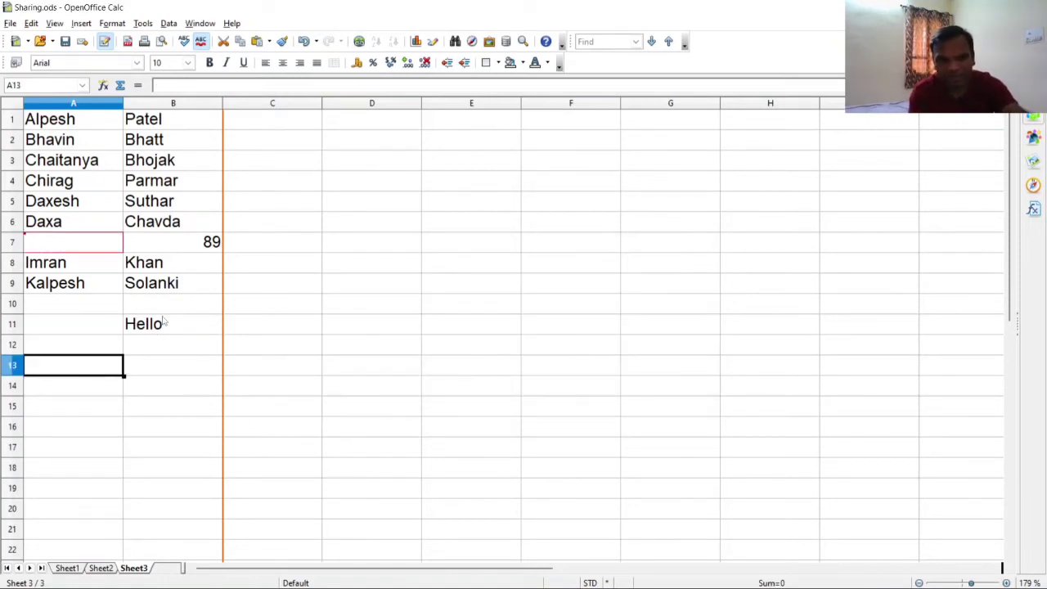
Set the tracked-change colour for deletions to Purple in Calc's Changes options
left_click(143, 23)
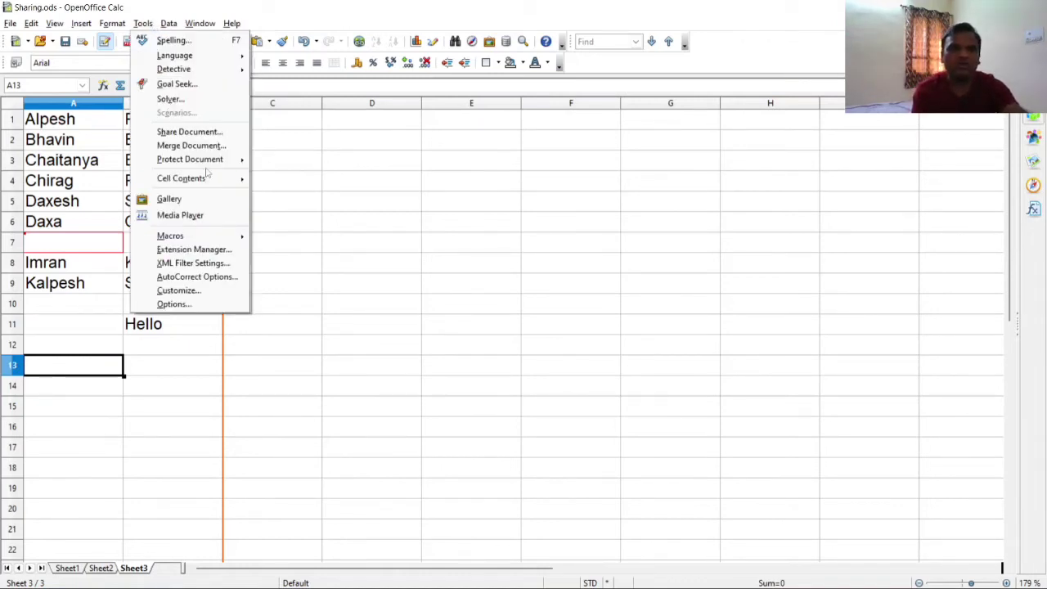
left_click(202, 305)
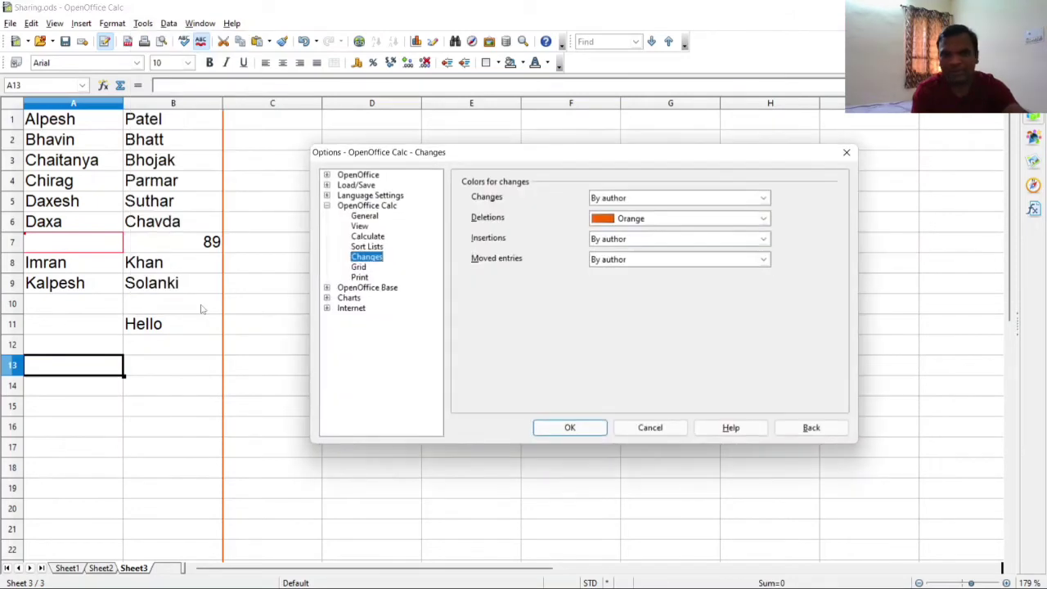
left_click(687, 222)
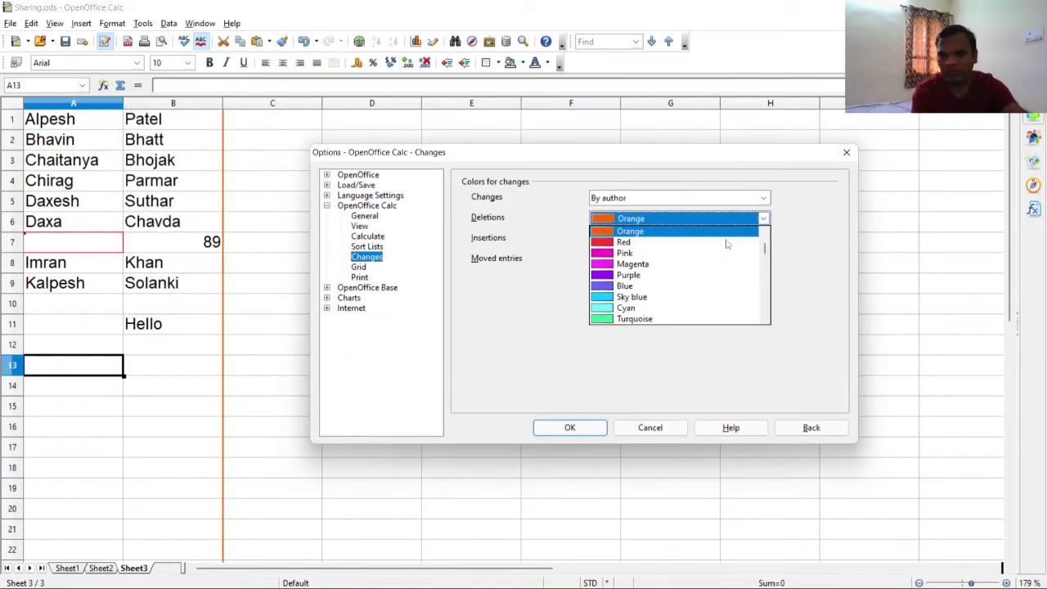
left_click(633, 279)
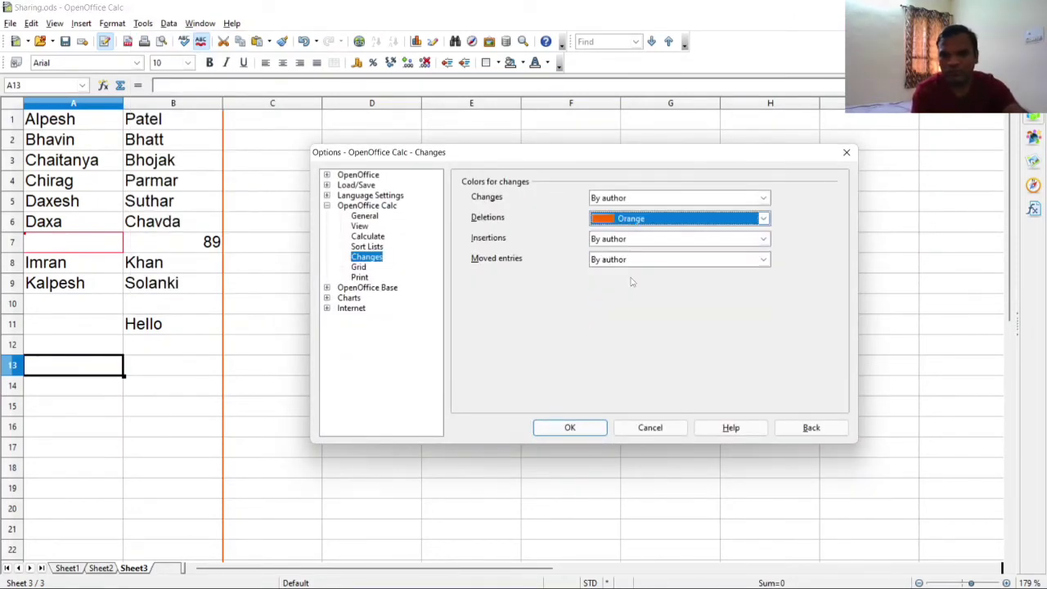
left_click(570, 428)
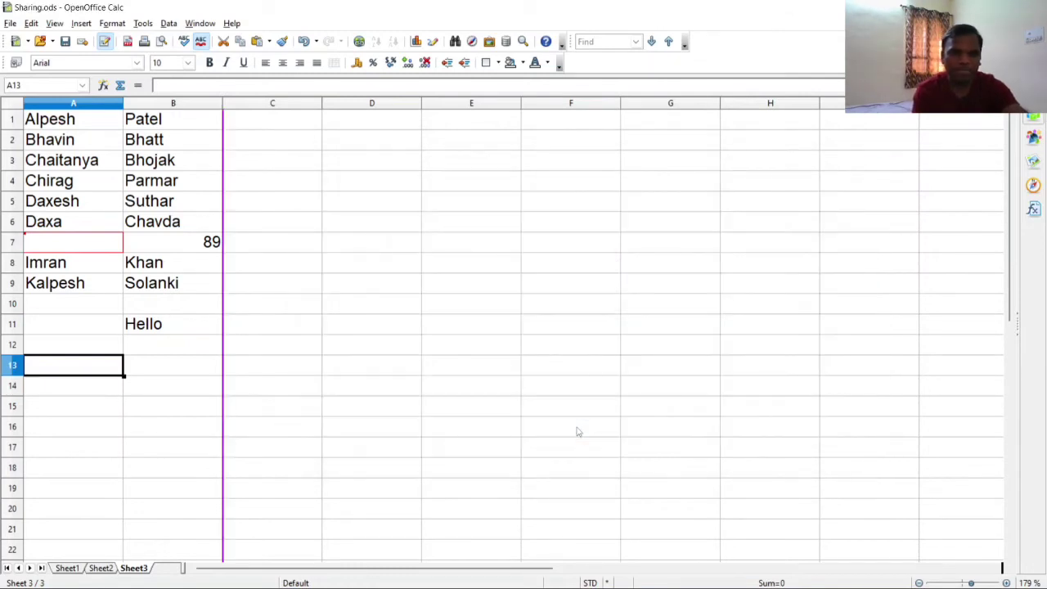
Select cell A4 holding Chirag and bring up the Delete Contents dialog
left_click(118, 328)
left_click(172, 198)
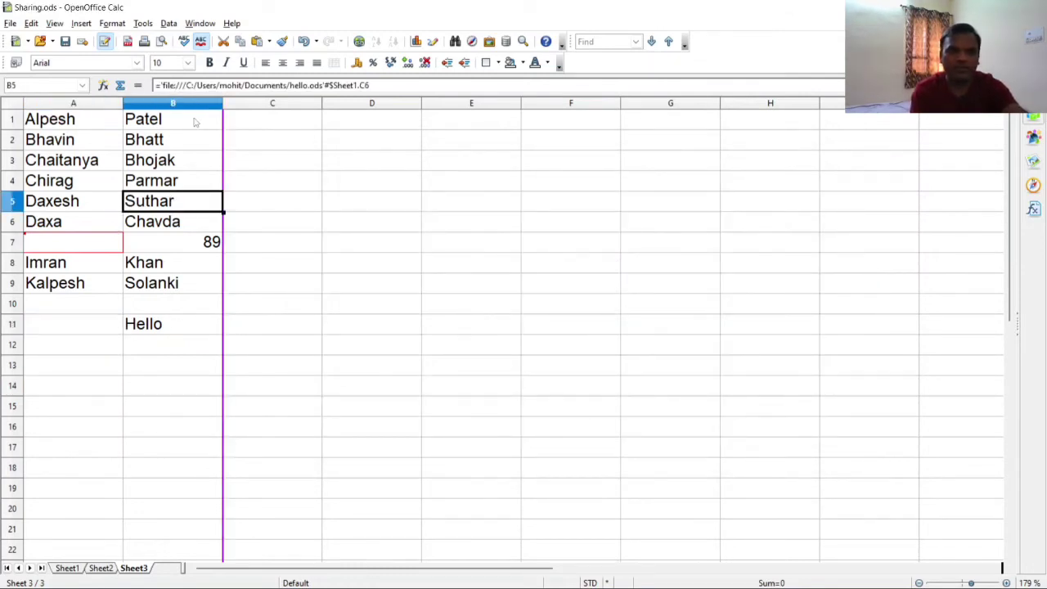
left_click(97, 181)
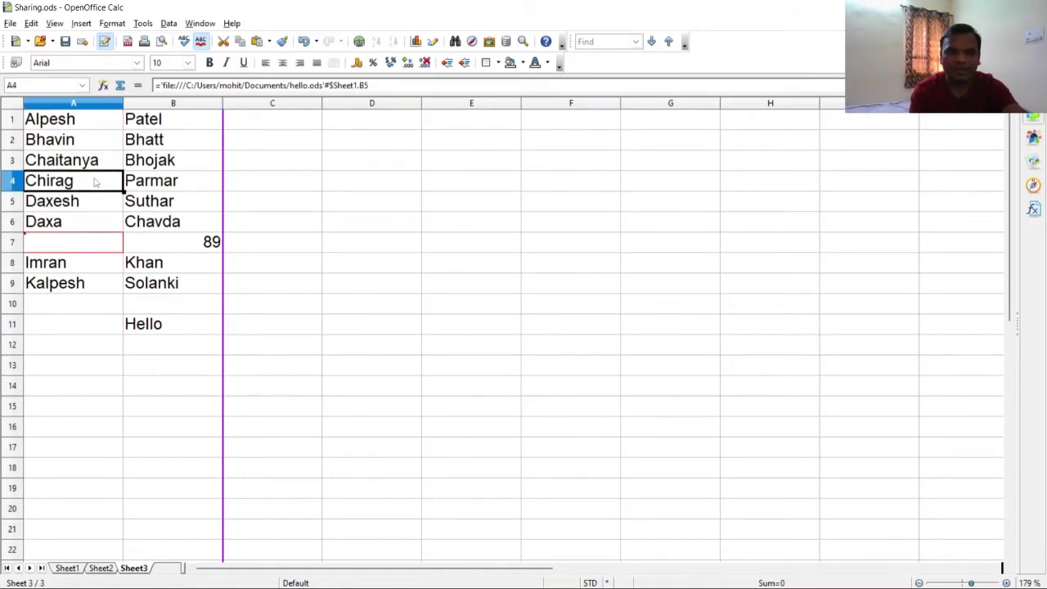
key("BackSpace")
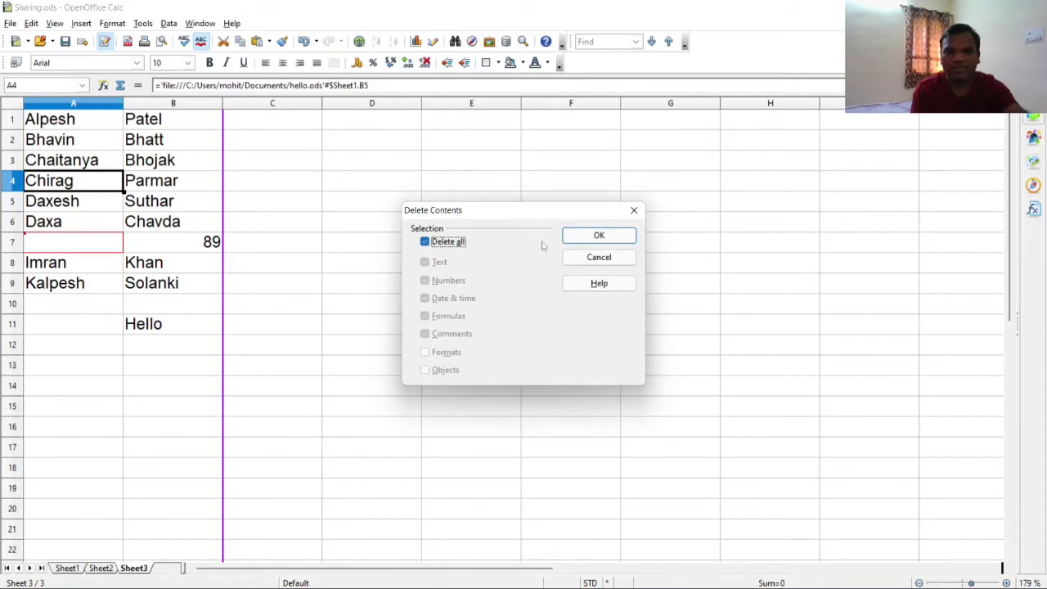
Confirm emptying A4, then delete row 4 holding Parmar as a tracked change
left_click(591, 244)
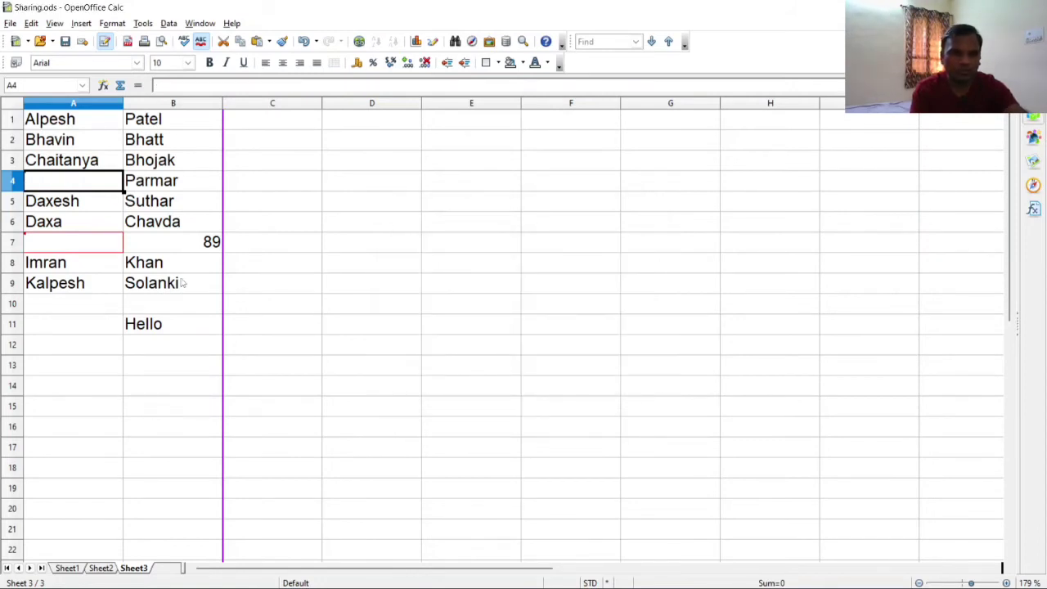
left_click(183, 283)
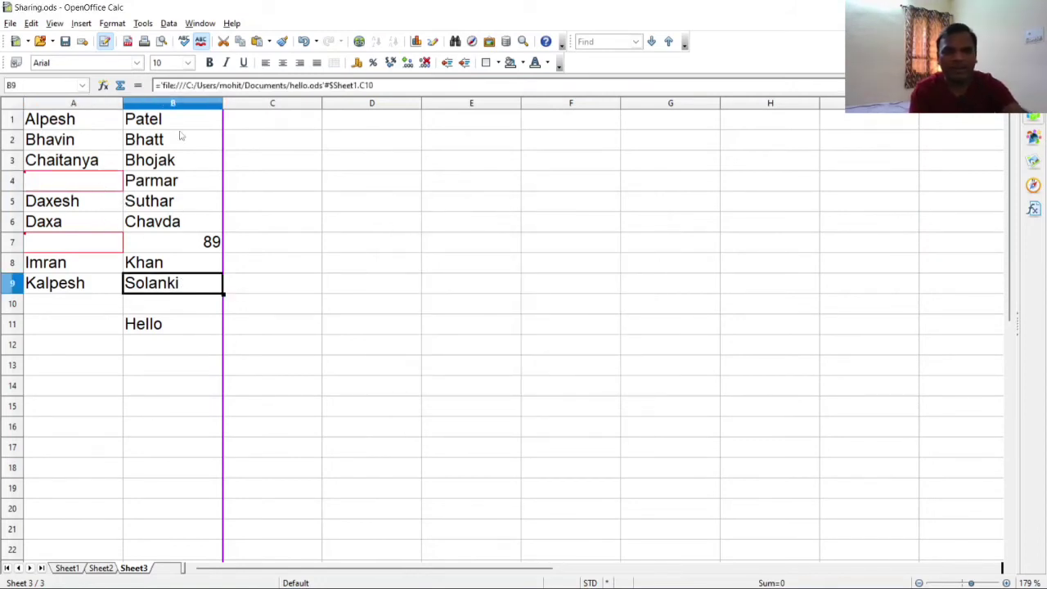
left_click(13, 181)
right_click(13, 181)
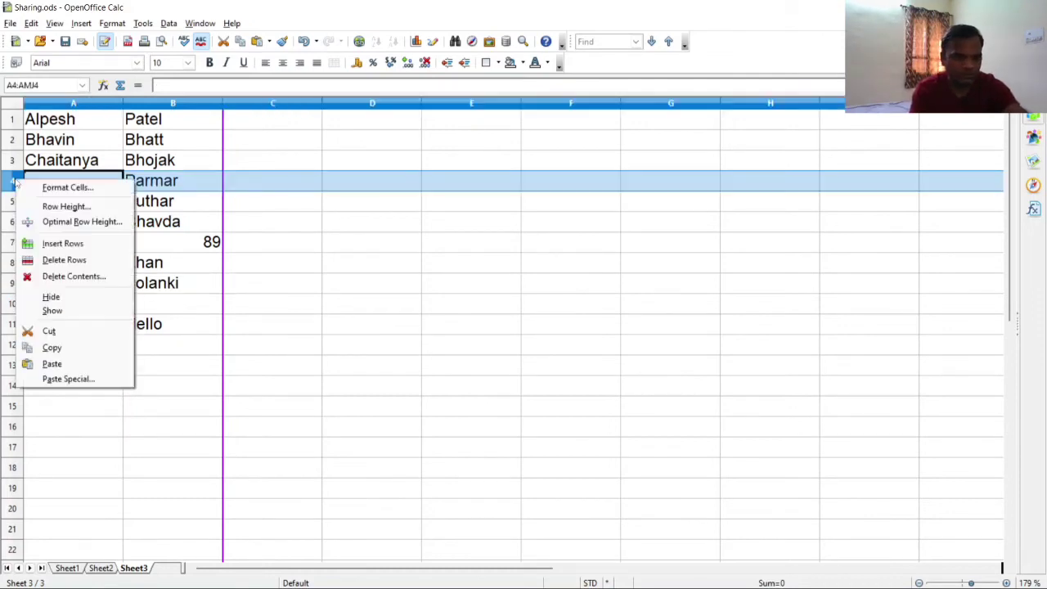
left_click(77, 260)
left_click(155, 268)
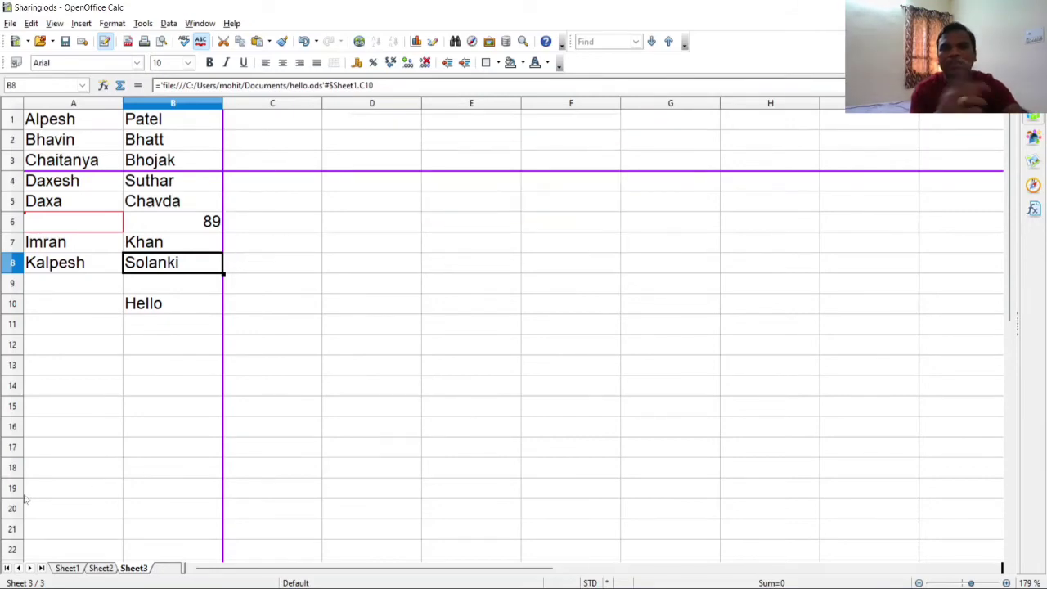
key("alt+Tab")
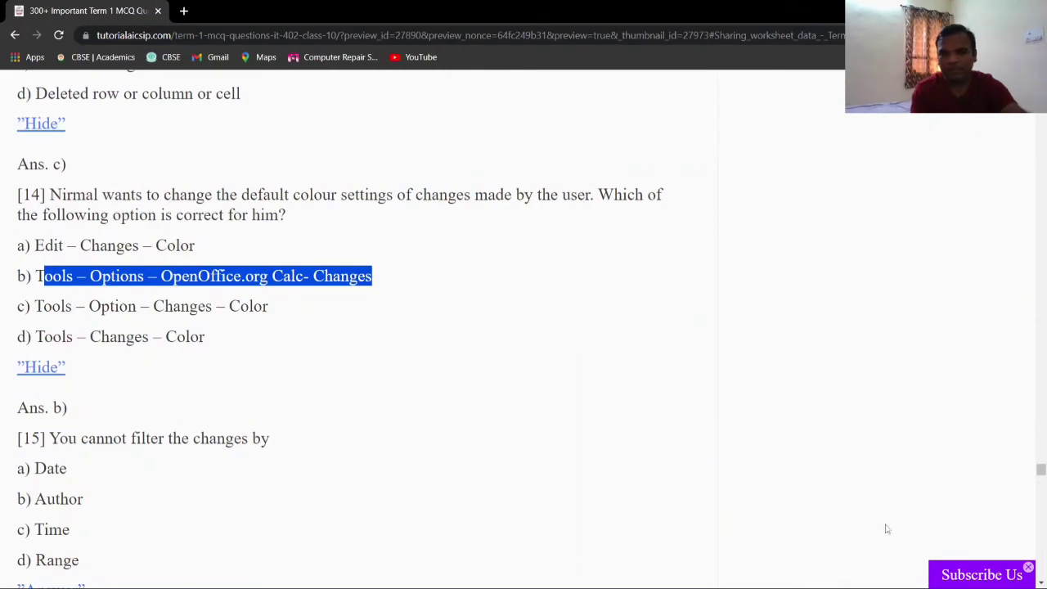
Scroll to quiz question 15 and reveal its answer, c) Time
scroll(1040, 583, "down", 1)
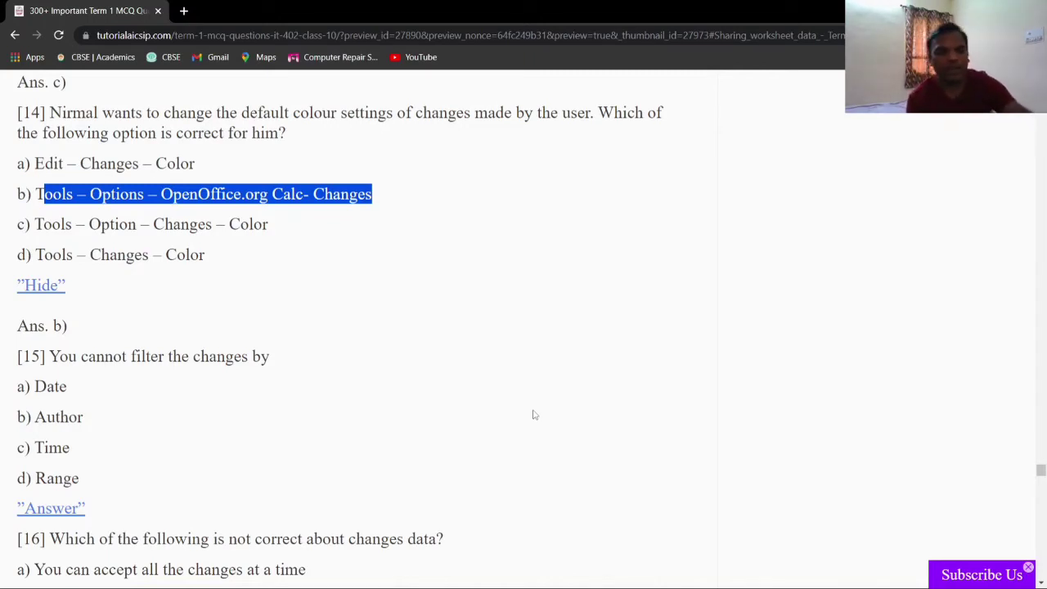
left_click(49, 507)
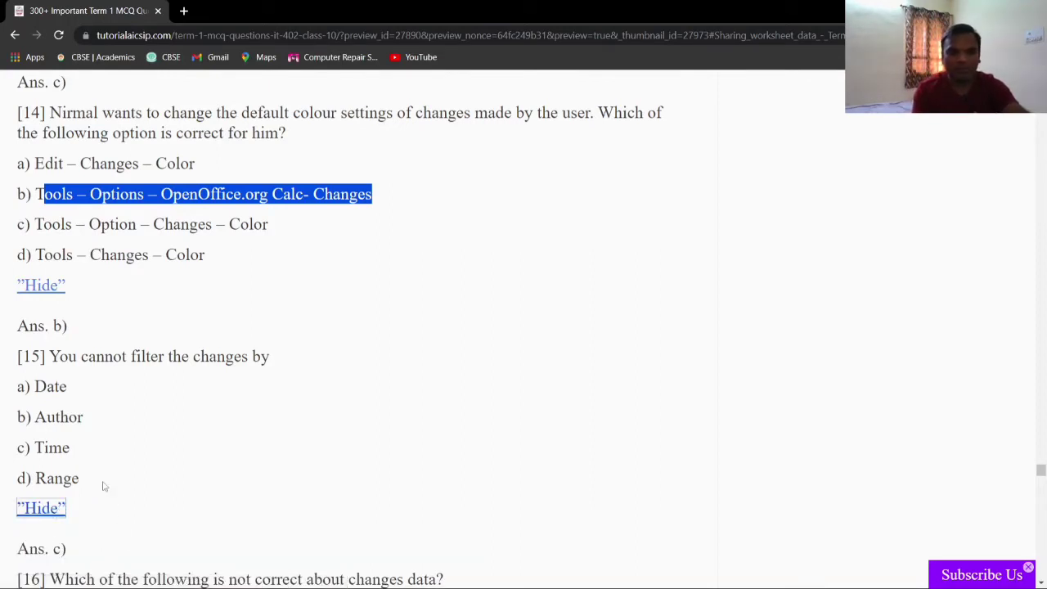
key("alt+Tab")
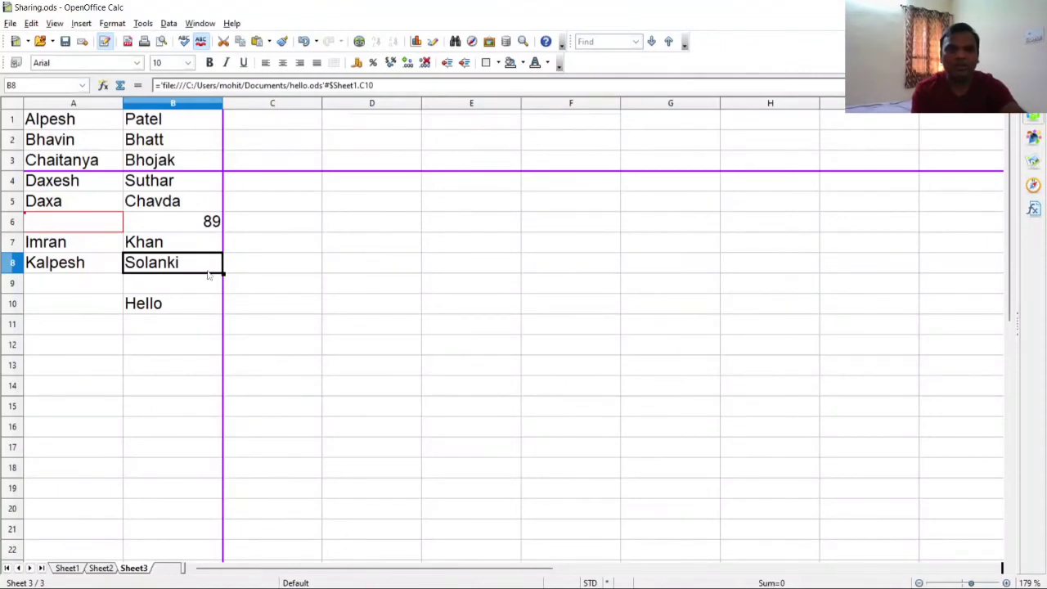
View the change comment on the purple column C deletion mark beside B8
mouse_move(232, 294)
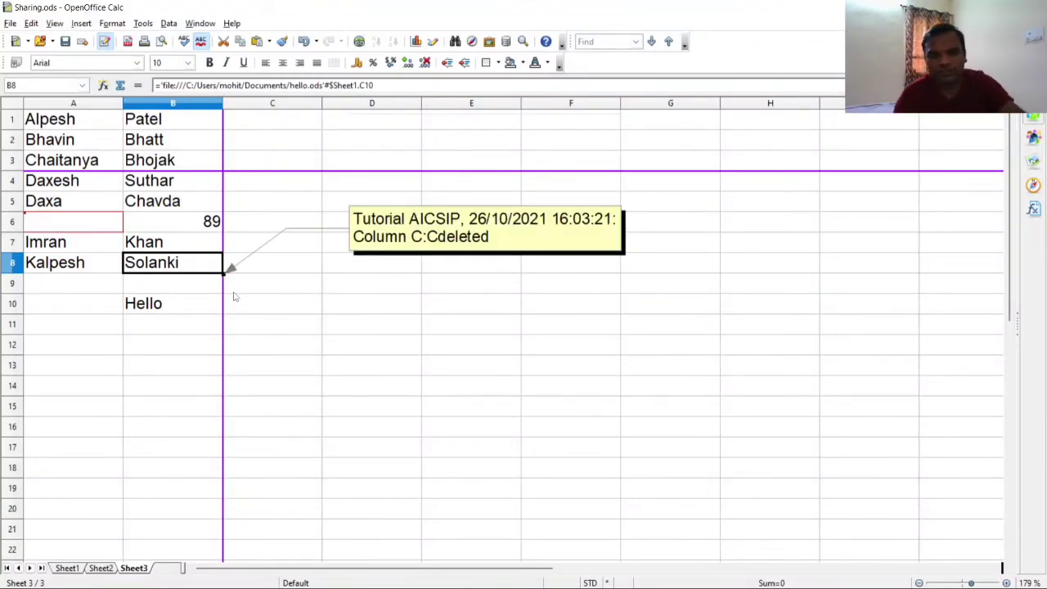
key("alt+Tab")
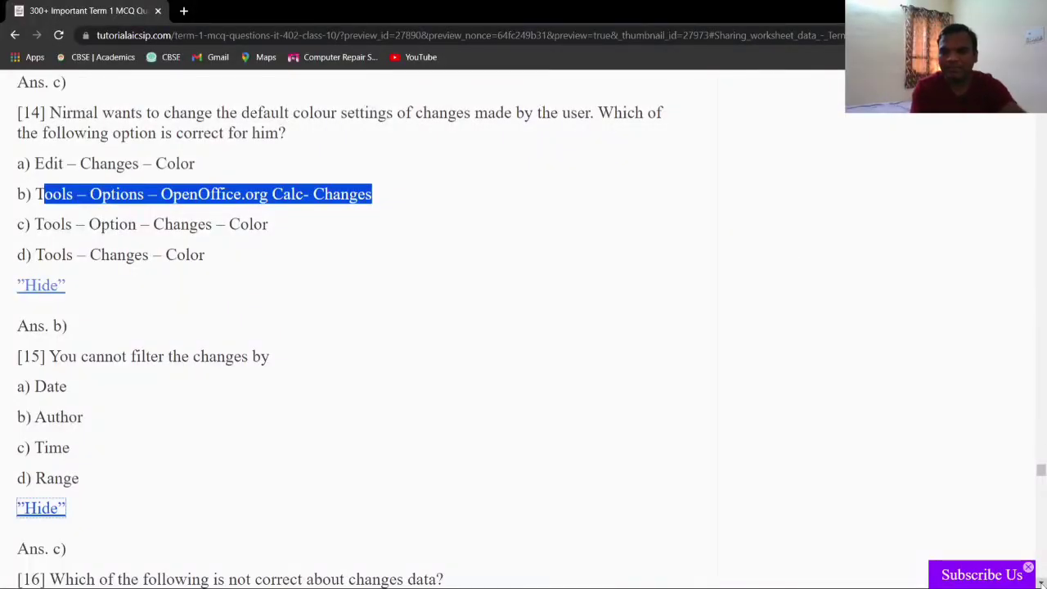
Reveal the answers to questions 16 and 17, highlighting option b of question 16
scroll(1040, 582, "down", 3)
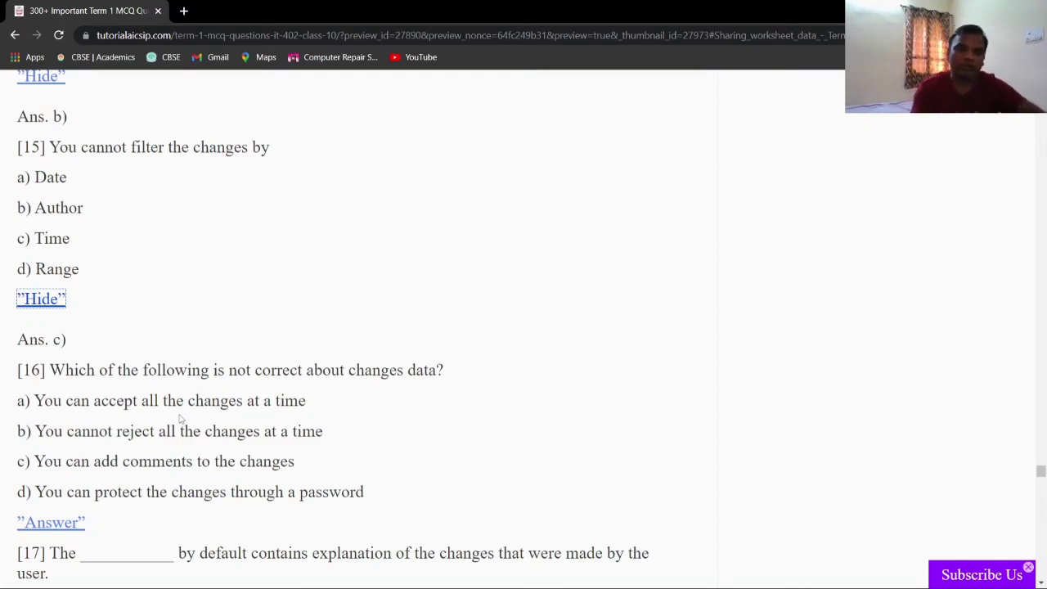
left_click(53, 526)
left_click(53, 526)
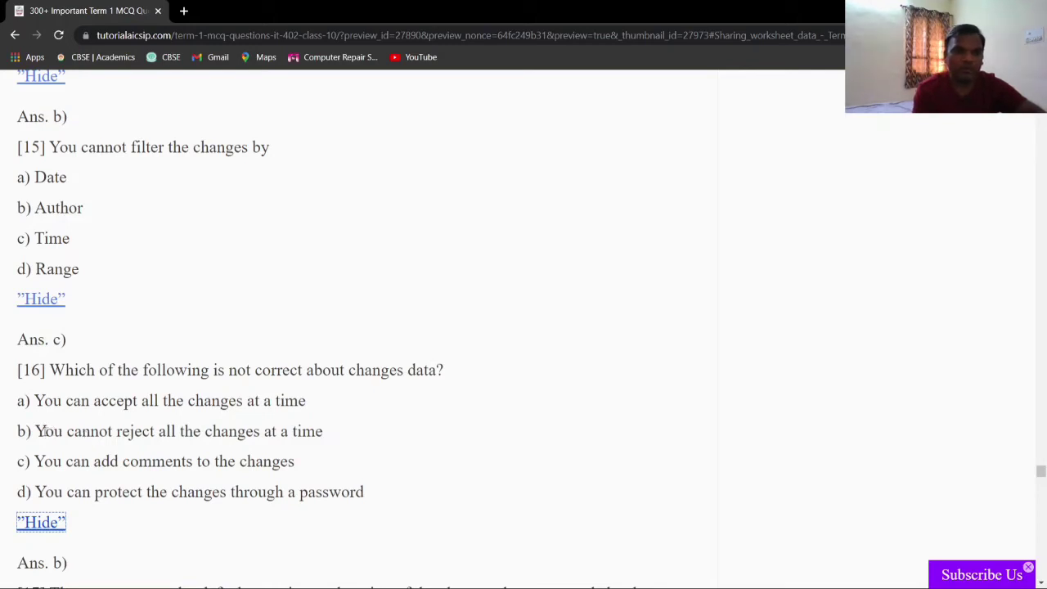
left_click_drag(36, 431, 340, 442)
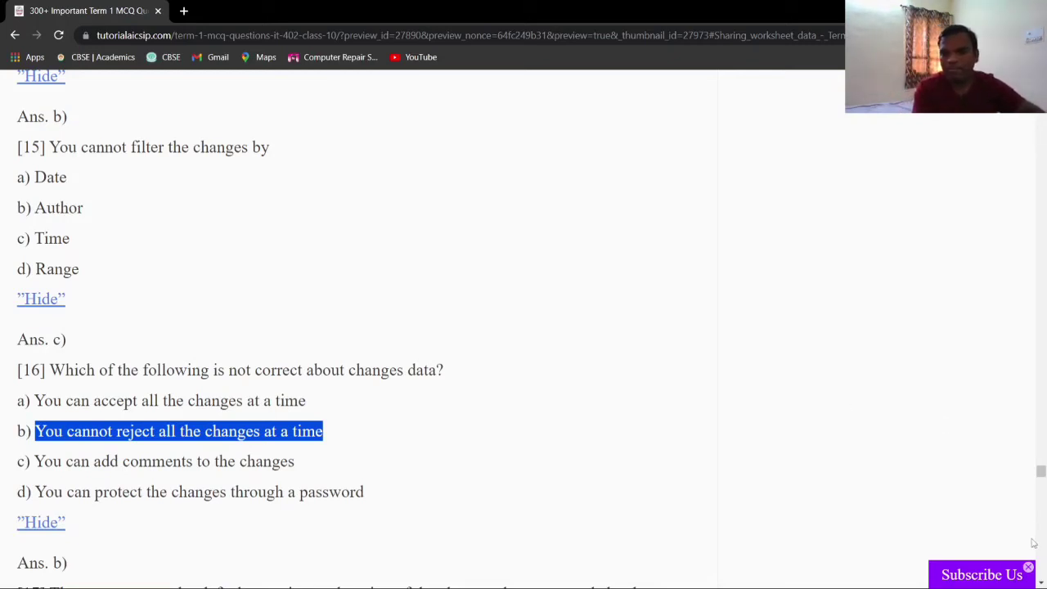
scroll(1042, 583, "down", 2)
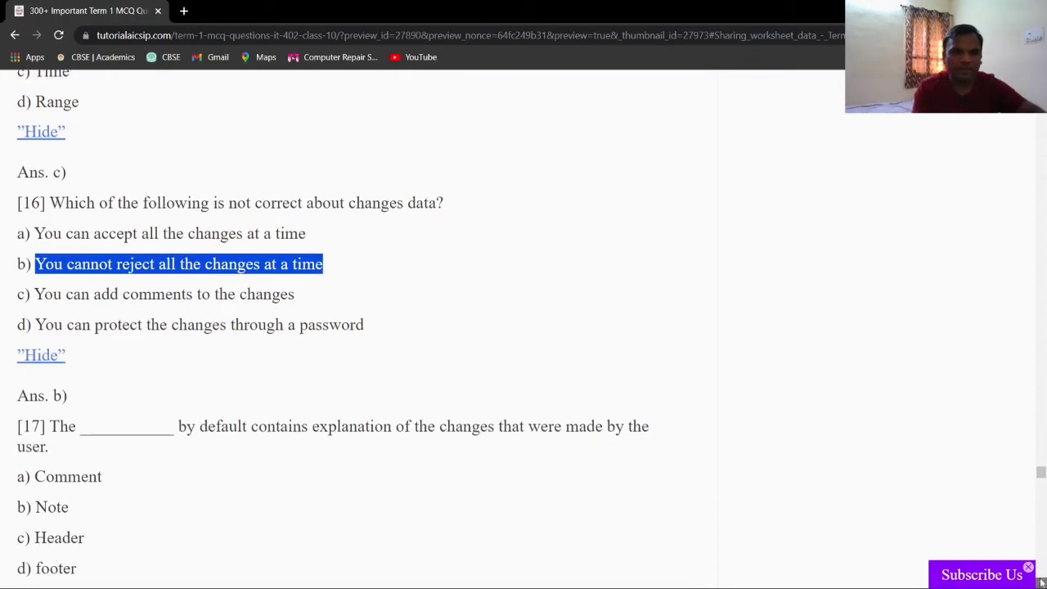
scroll(1042, 582, "down", 3)
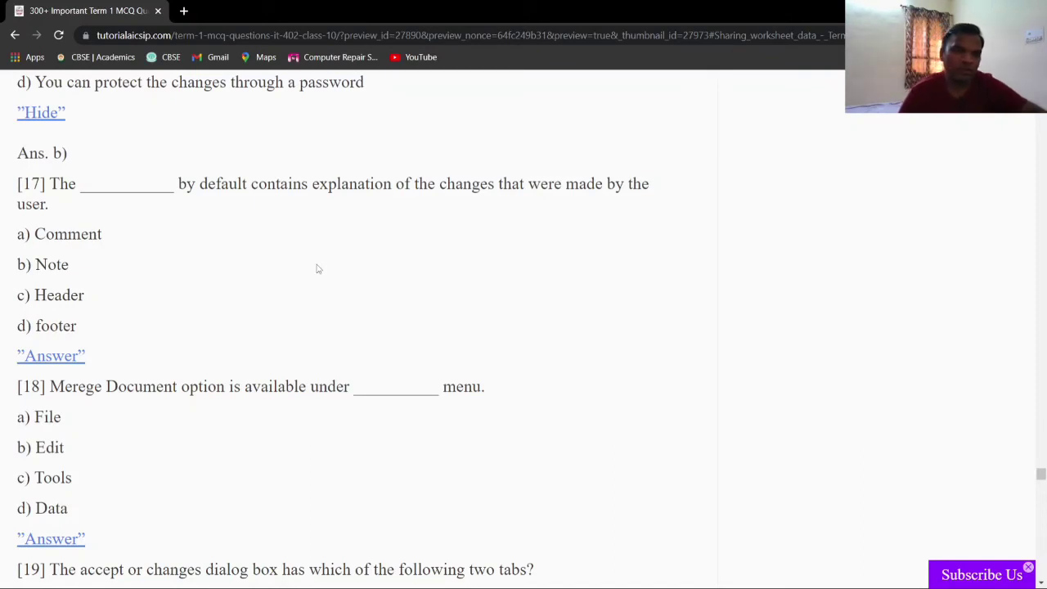
left_click(49, 356)
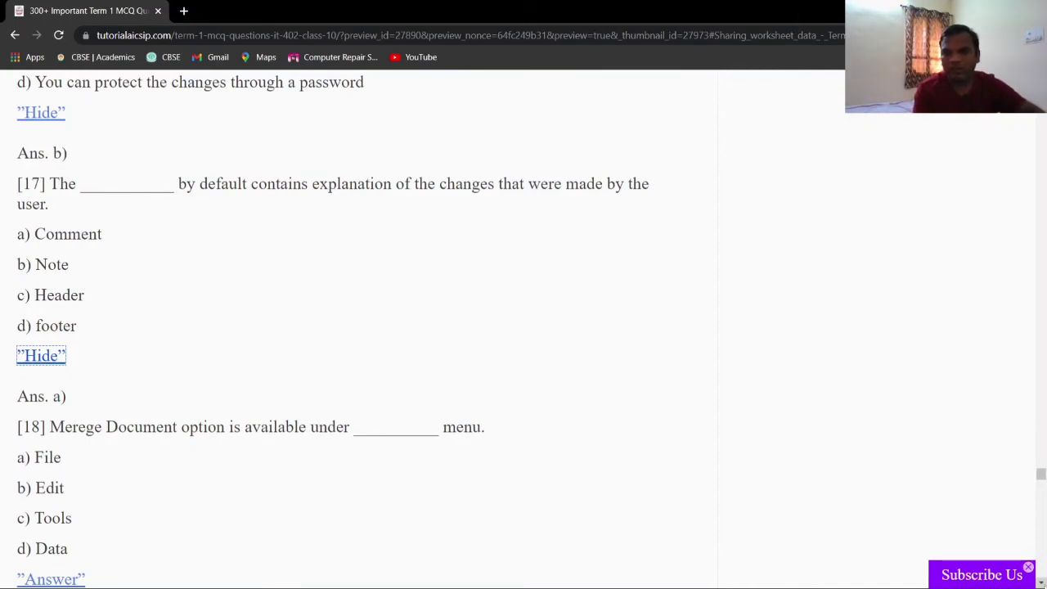
Reveal question 18's answer and highlight b) Edit
scroll(1039, 580, "down", 3)
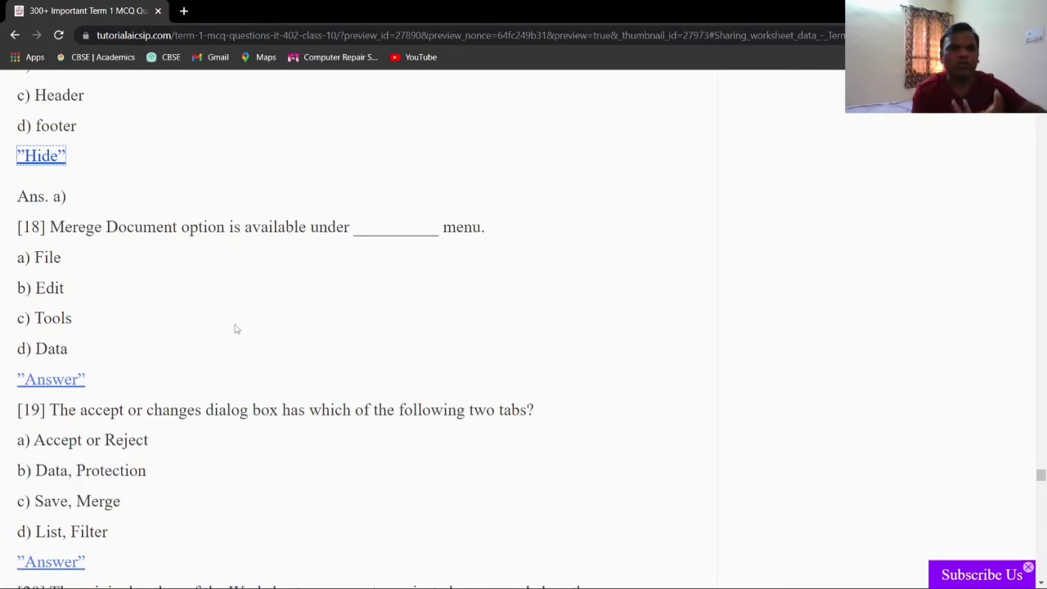
left_click(55, 391)
left_click(55, 391)
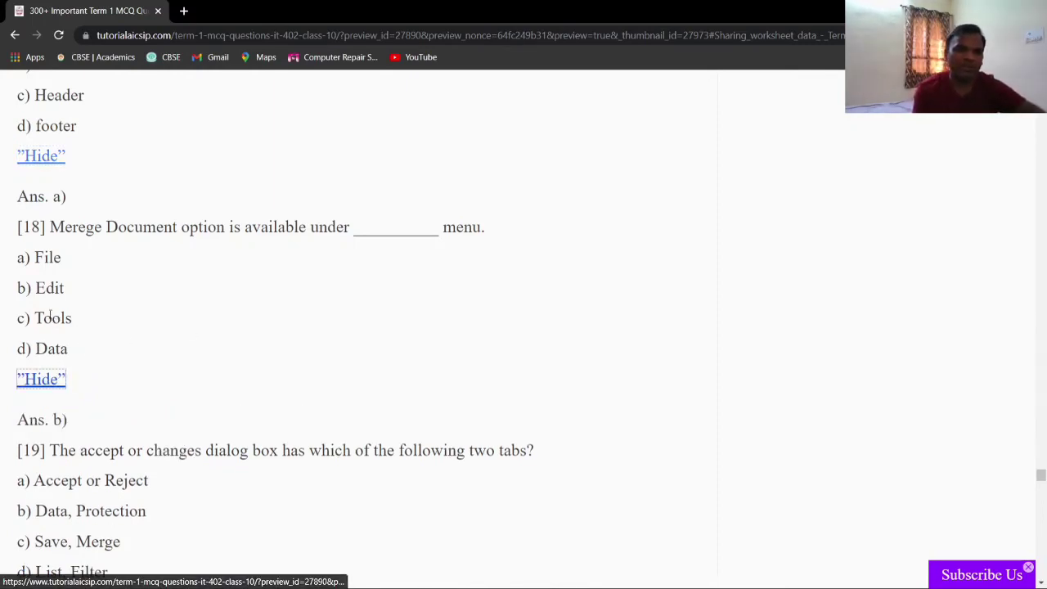
left_click_drag(18, 288, 81, 294)
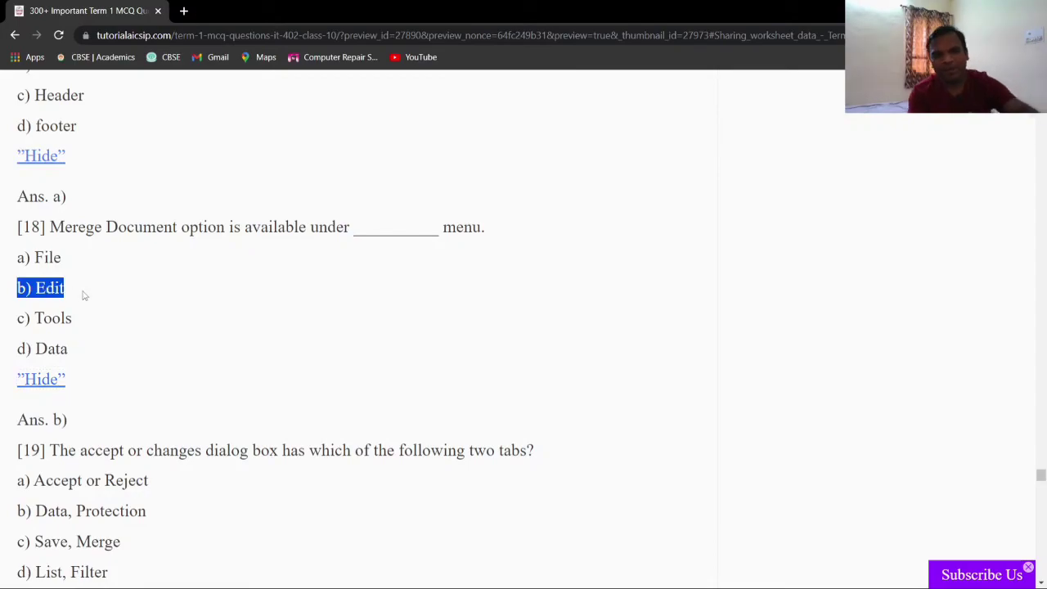
key("alt+Tab")
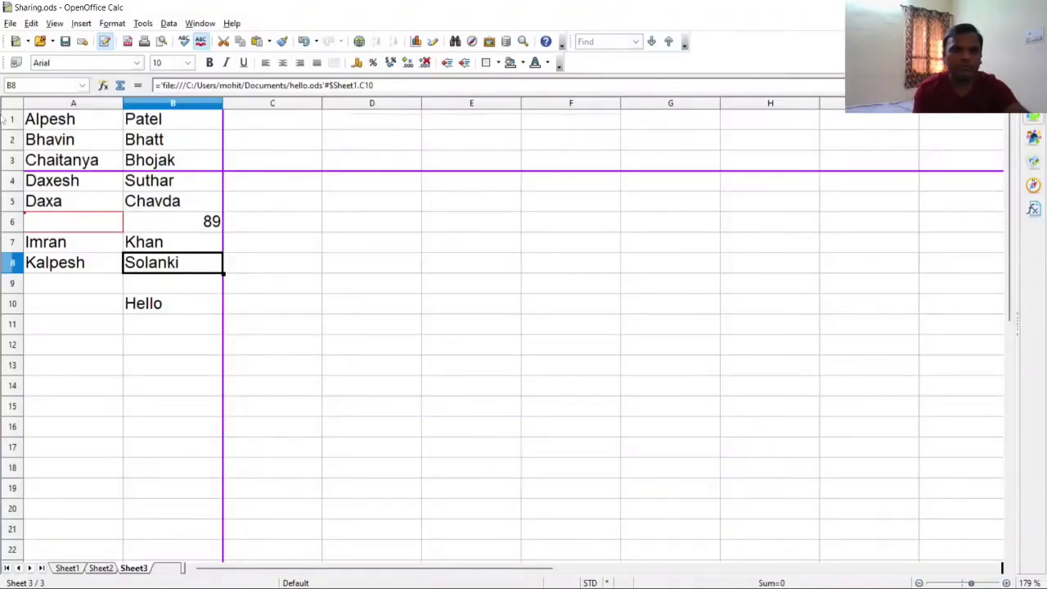
left_click(31, 23)
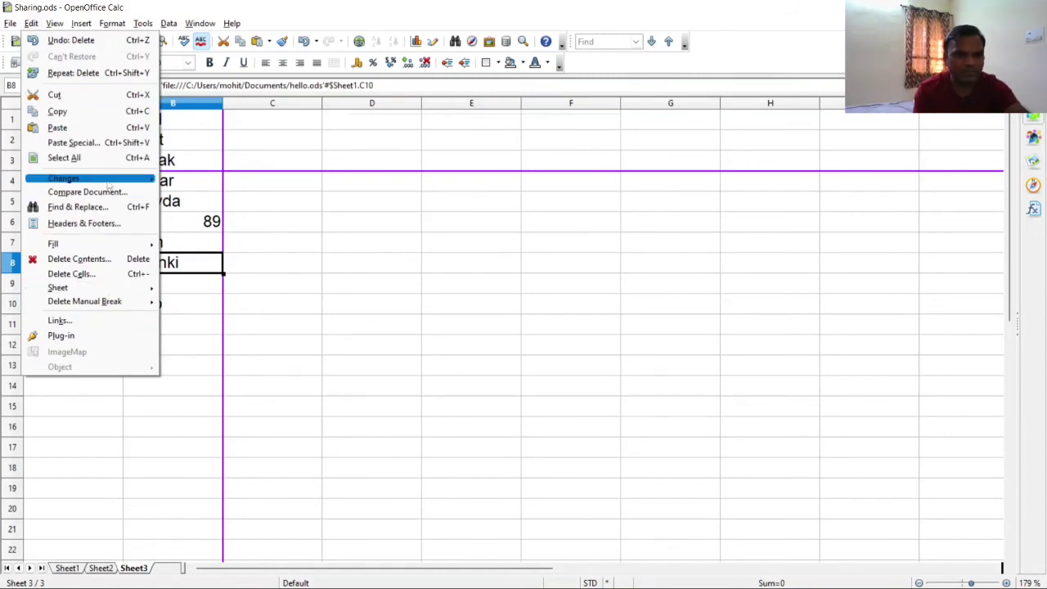
mouse_move(110, 179)
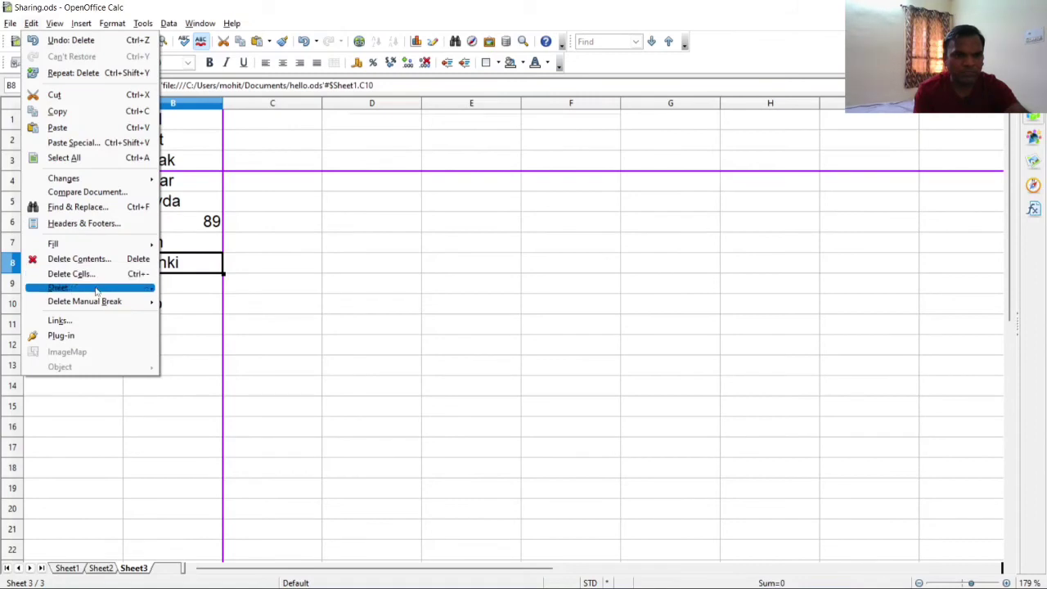
mouse_move(96, 292)
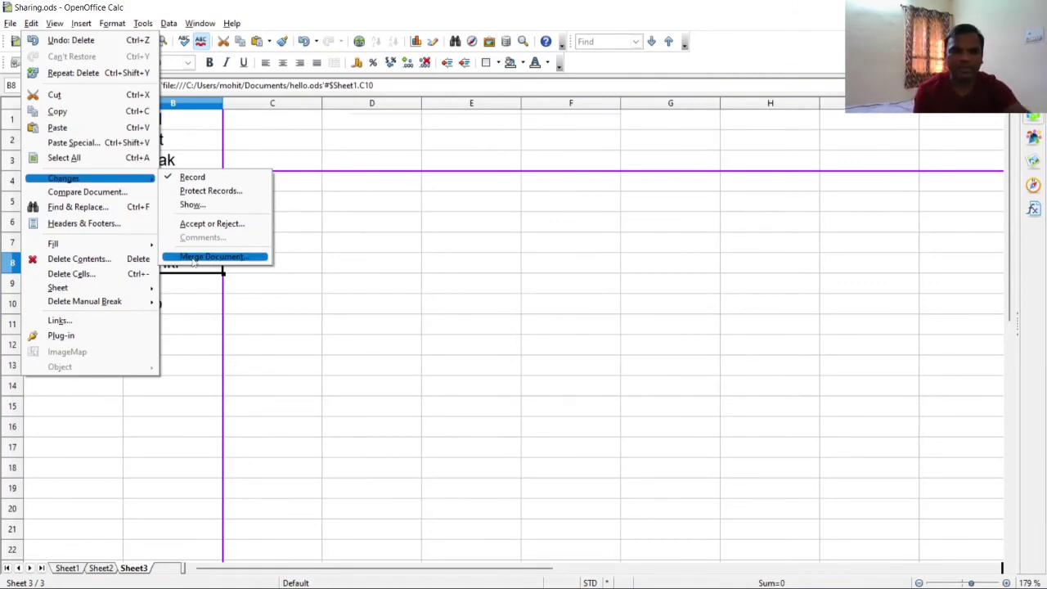
key("Escape")
key("Escape")
key("alt+Tab")
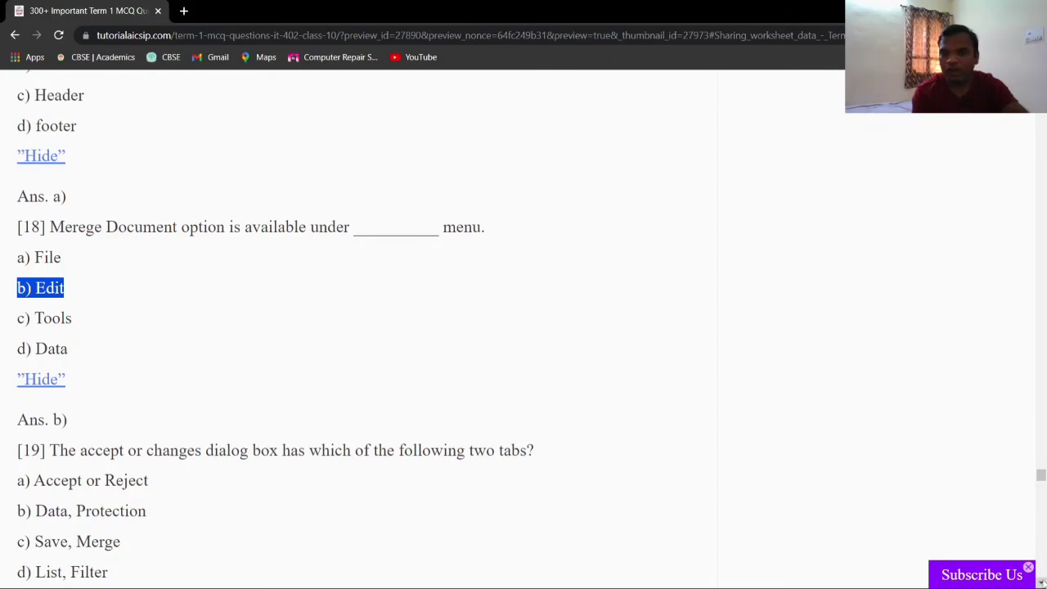
scroll(1041, 581, "down", 1)
scroll(1040, 581, "down", 2)
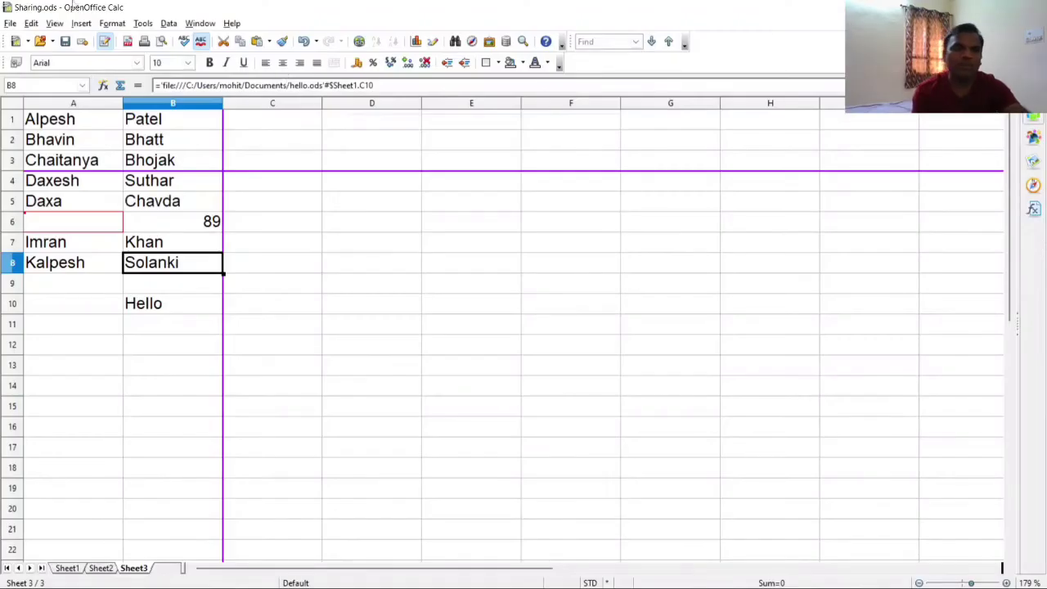
Open Edit > Changes > Accept or Reject, toggling Filter and List tabs, ending on List
left_click(32, 25)
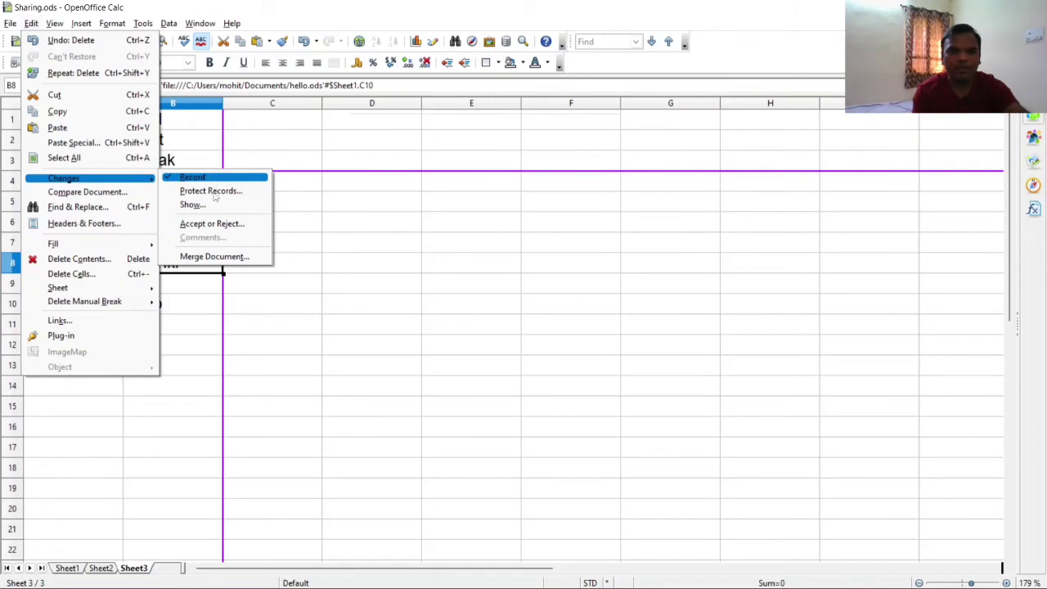
left_click(211, 223)
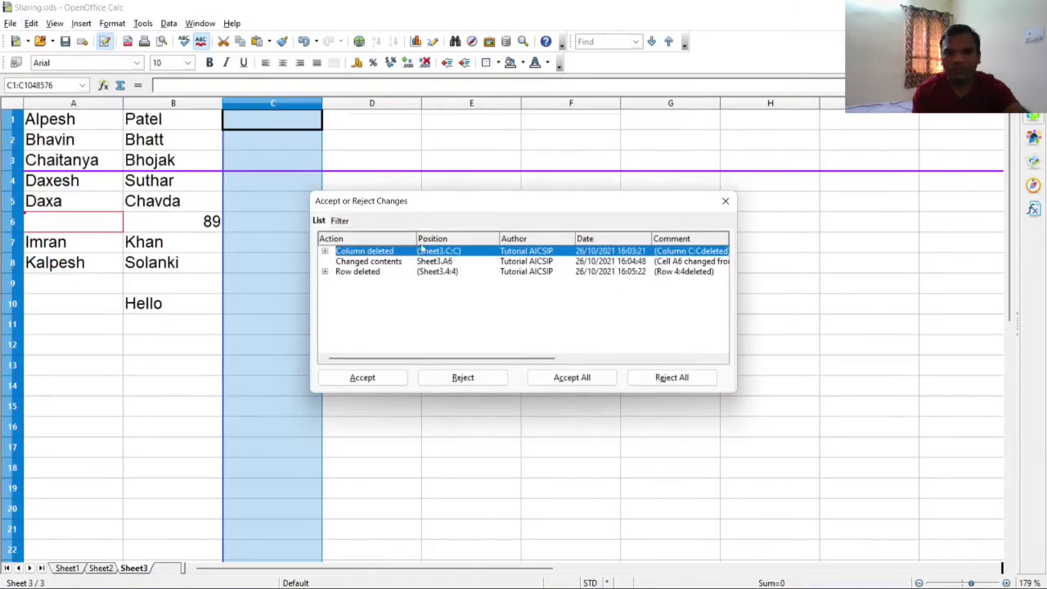
left_click(342, 223)
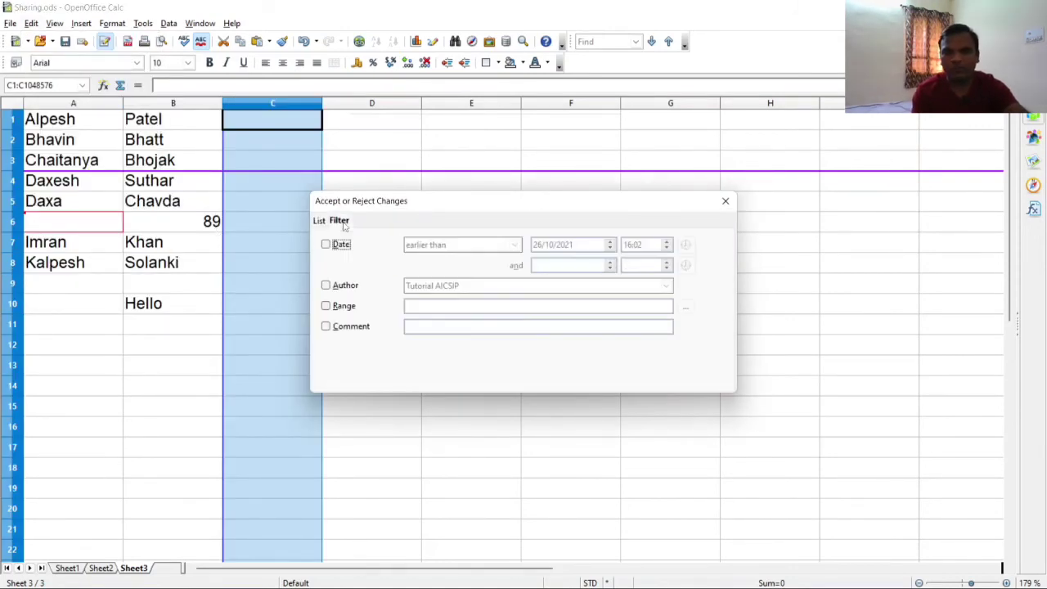
left_click(319, 223)
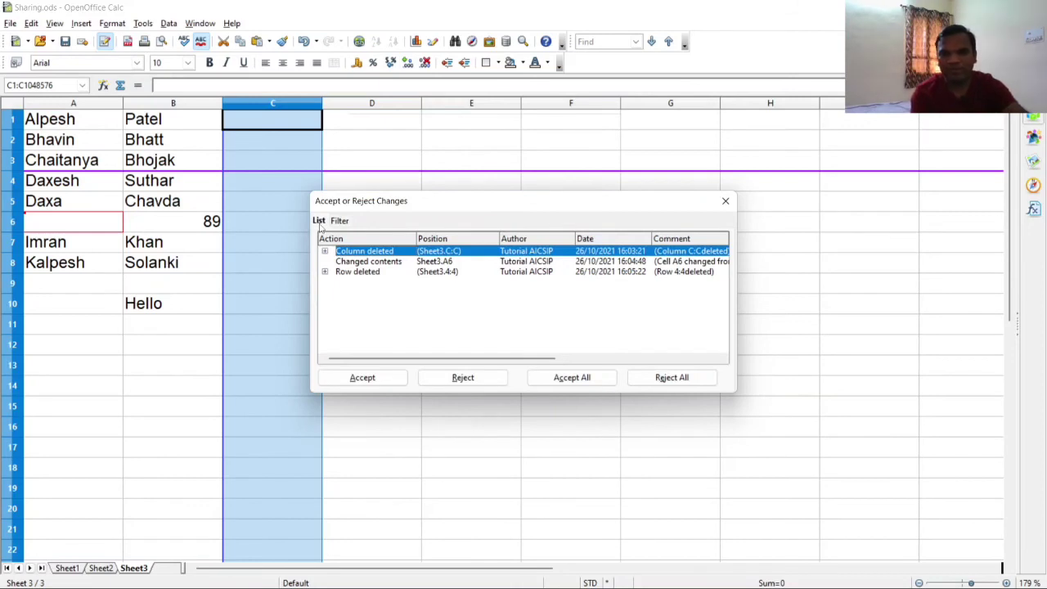
left_click(340, 222)
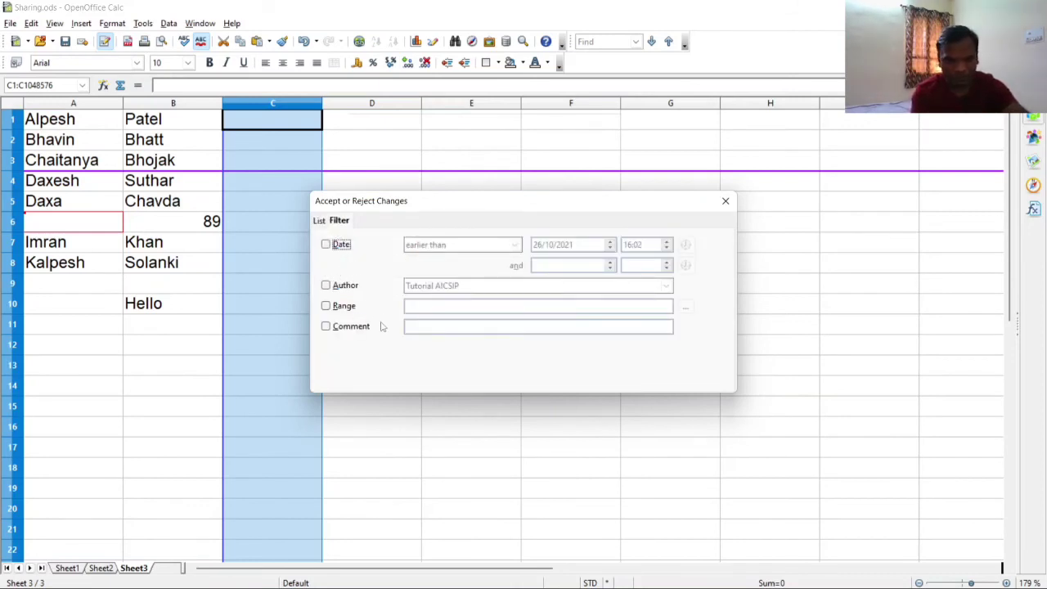
left_click(321, 226)
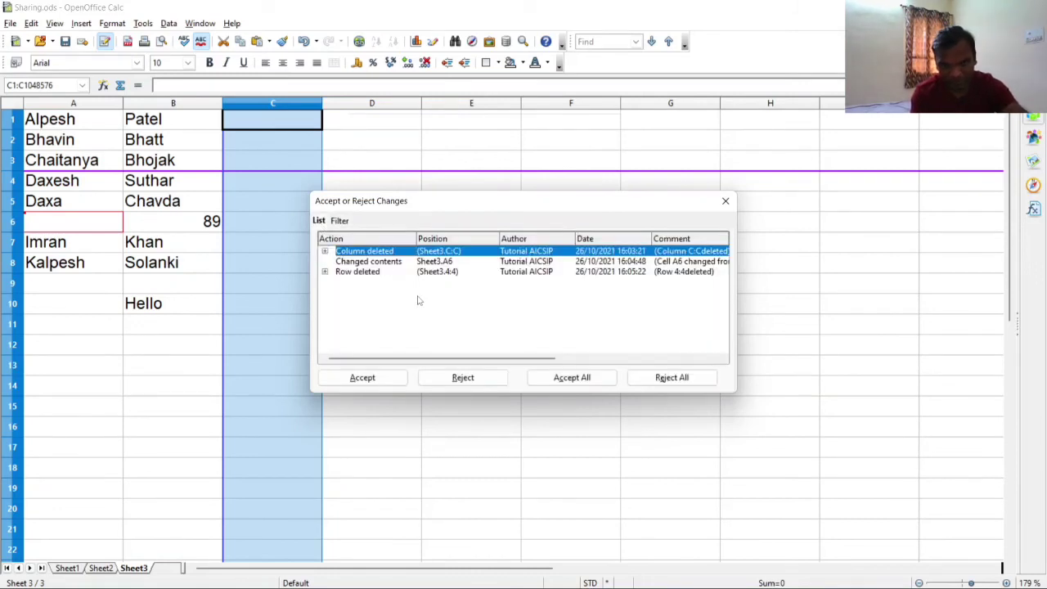
Reveal quiz question 19's answer, d) List, Filter
key("alt+Tab")
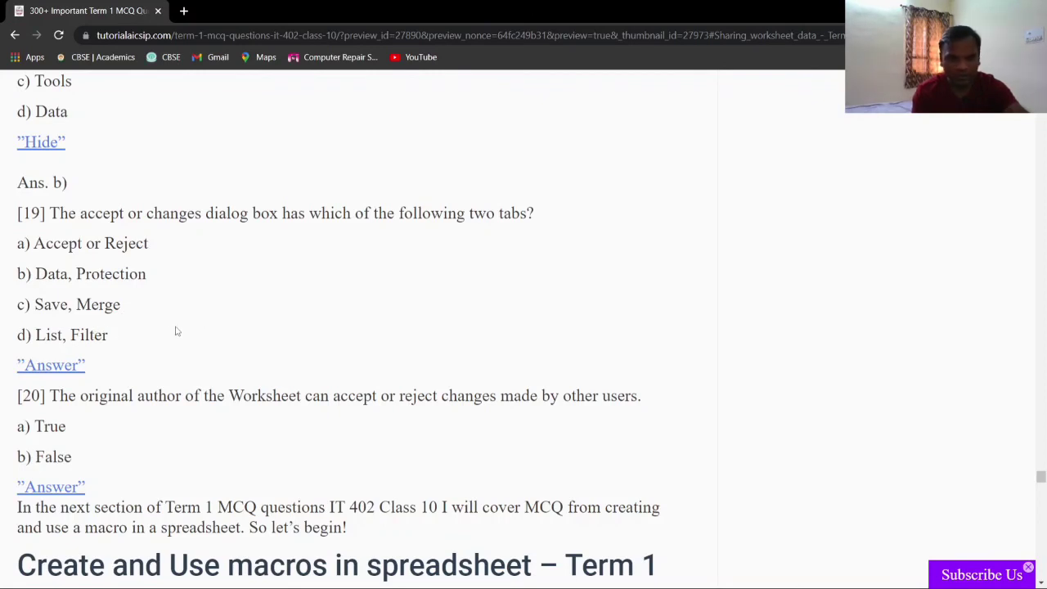
left_click_drag(107, 335, 14, 335)
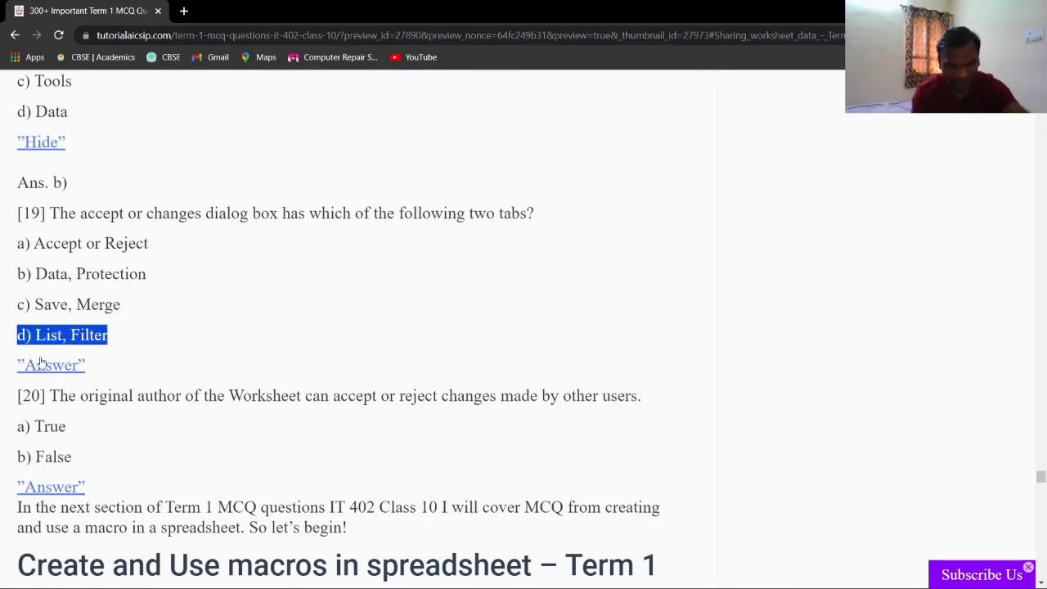
left_click(40, 361)
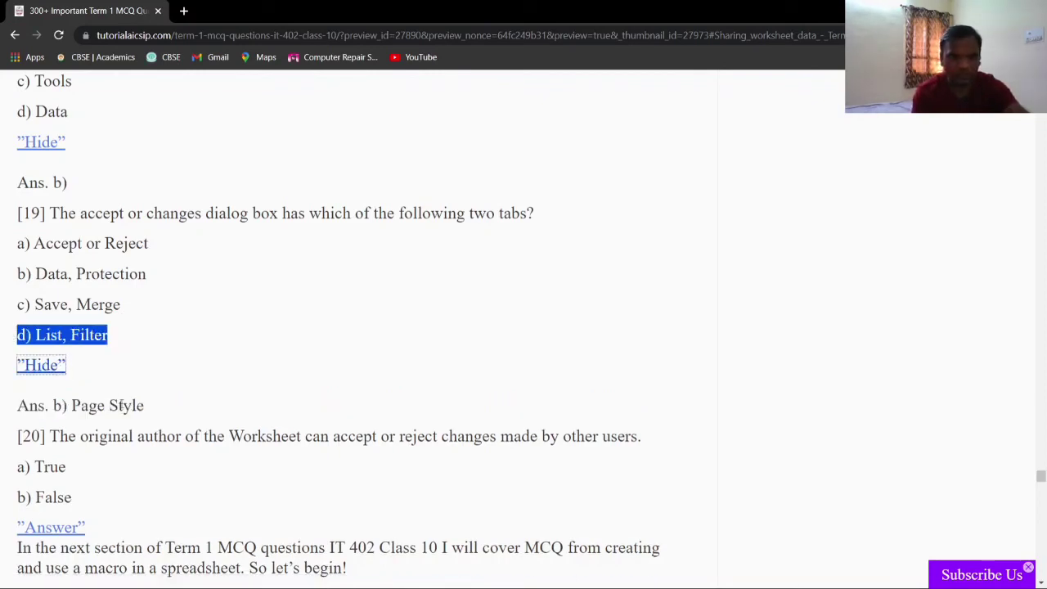
left_click(135, 406)
Add 19 on a new line in the untitled Notepad notes
key("alt+Tab")
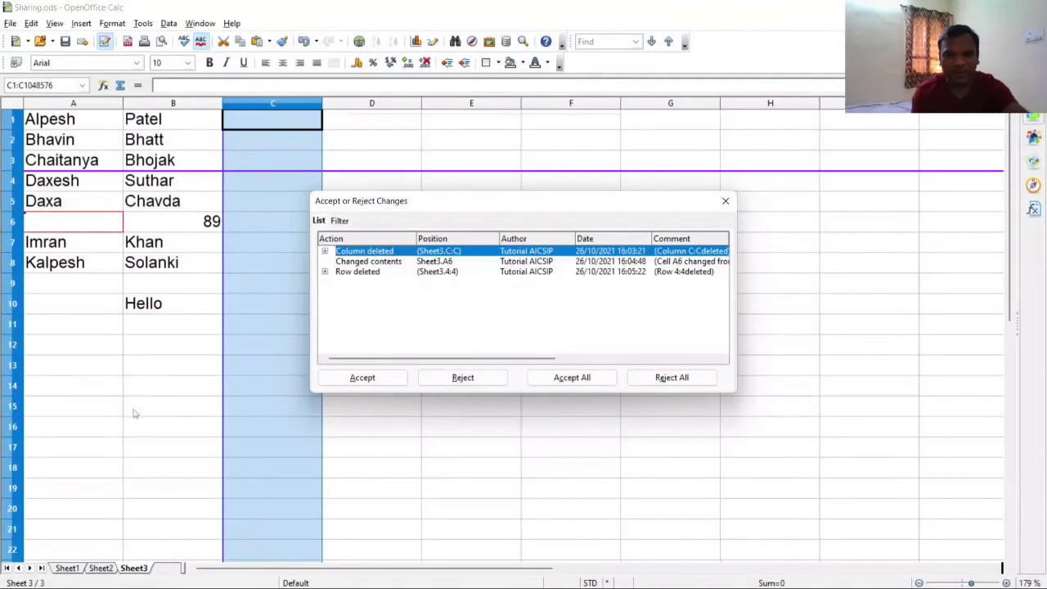
key("alt+Tab")
key("Tab")
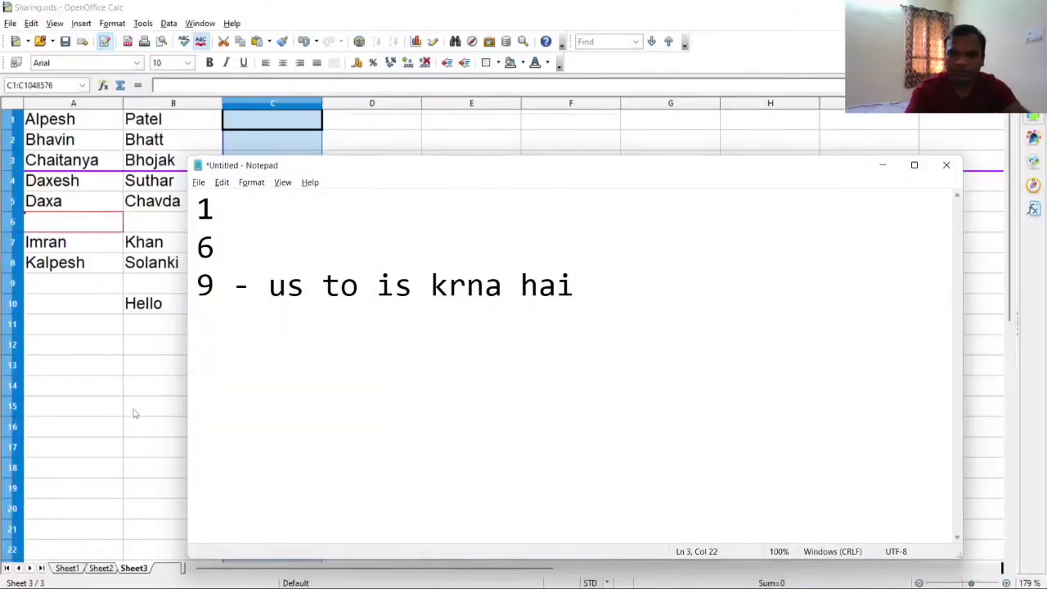
key("Return")
type("19")
key("alt+Tab")
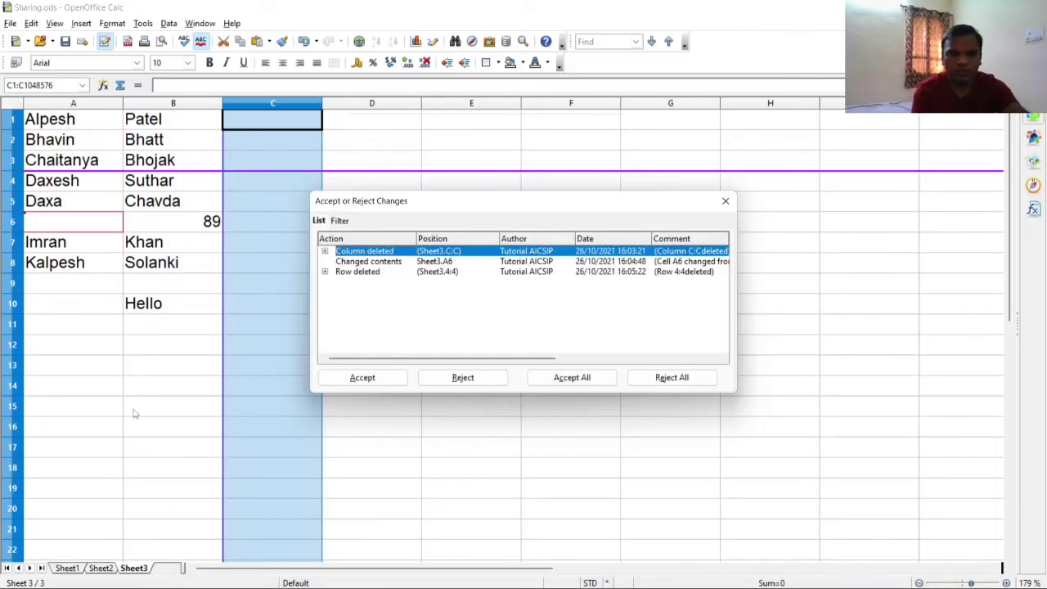
key("alt+Tab")
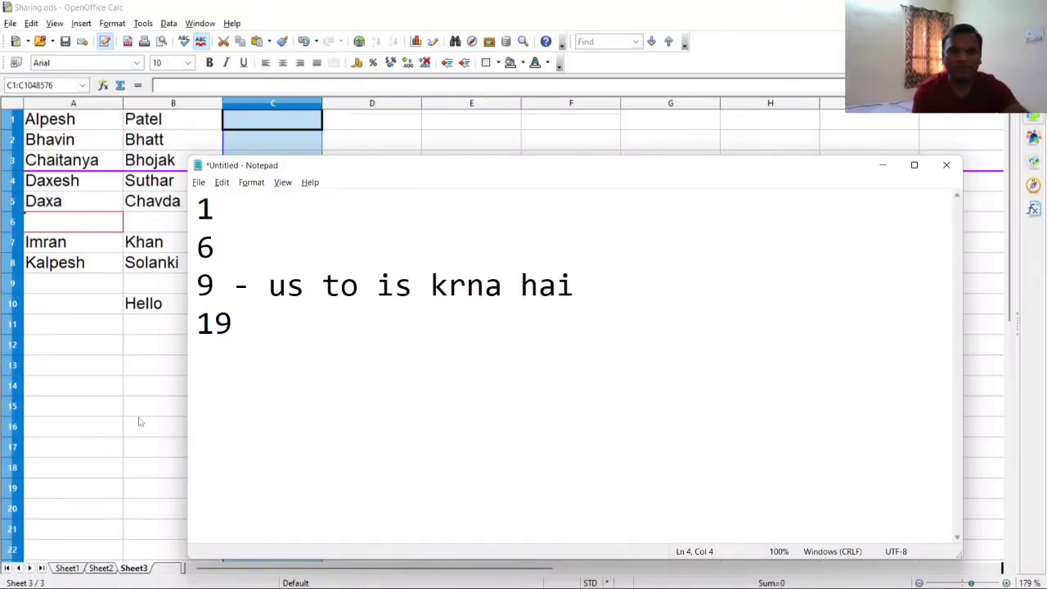
key("alt+Tab")
key("Tab")
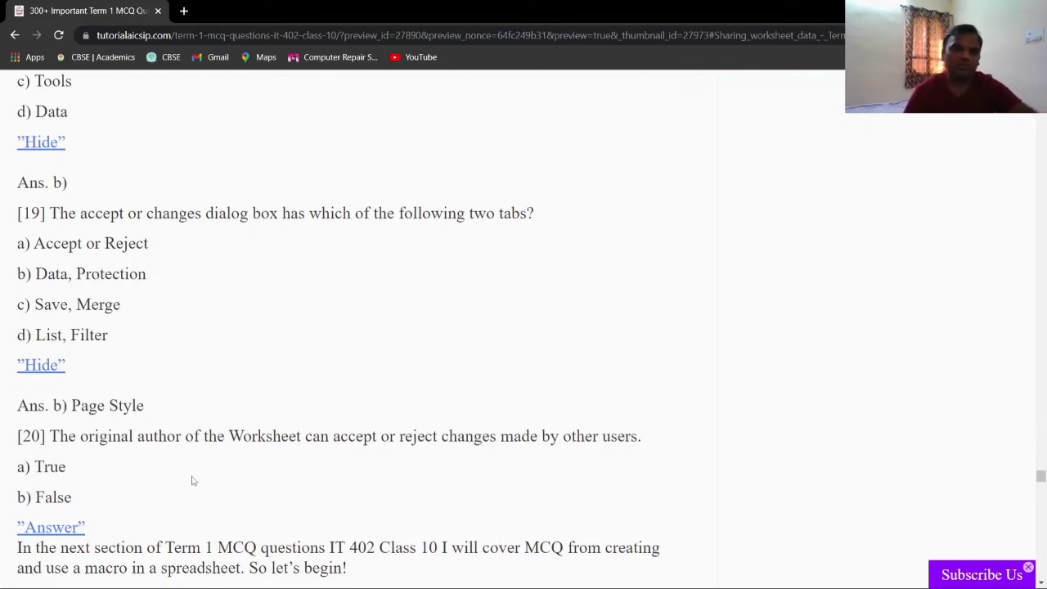
Reveal question 20's answer, a), and bring the quiz page back to its top
left_click(62, 528)
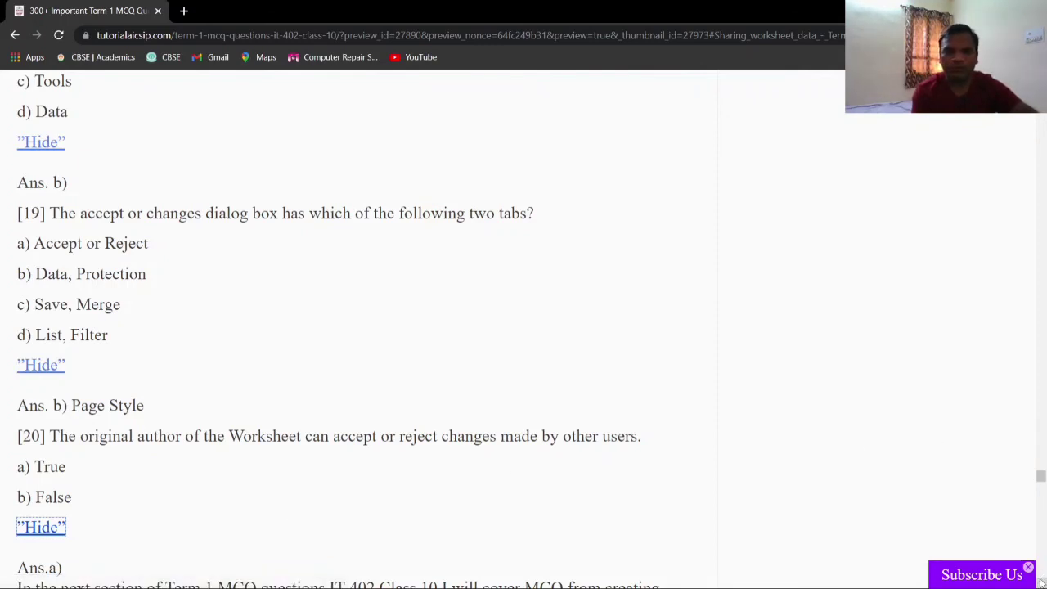
scroll(1040, 580, "down", 1)
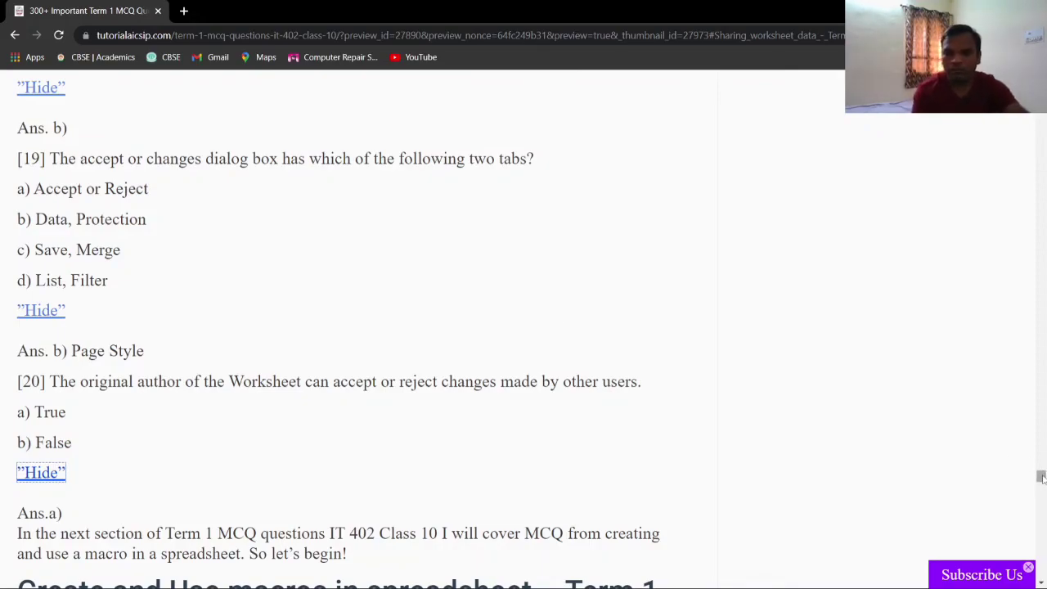
left_click_drag(1040, 478, 1041, 72)
scroll(523, 327, "down", 5)
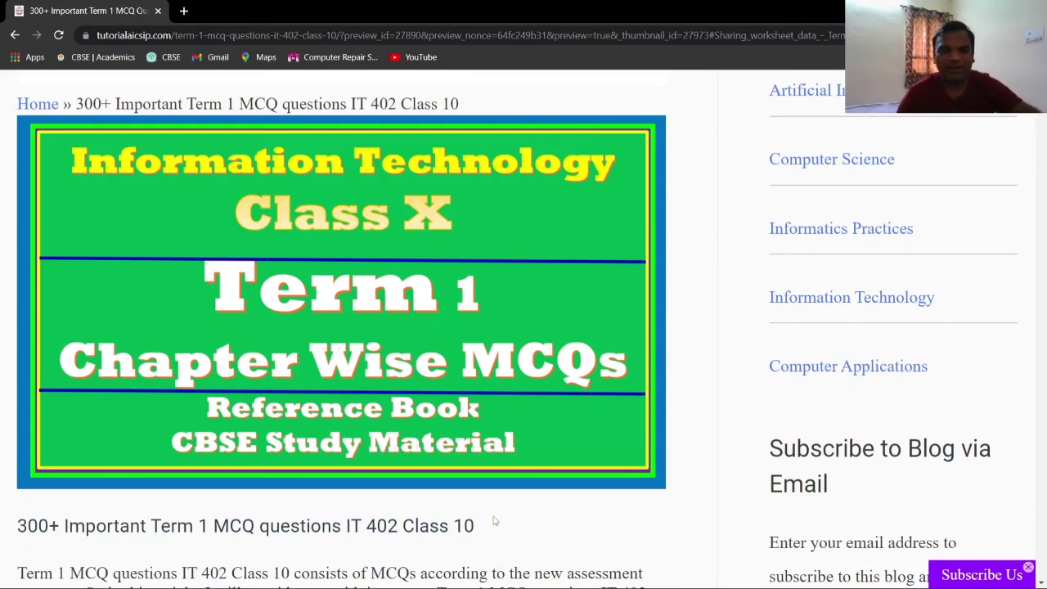
Bring the Notepad note listing 1, 6, 9 and 19 to the front
key("alt+Tab")
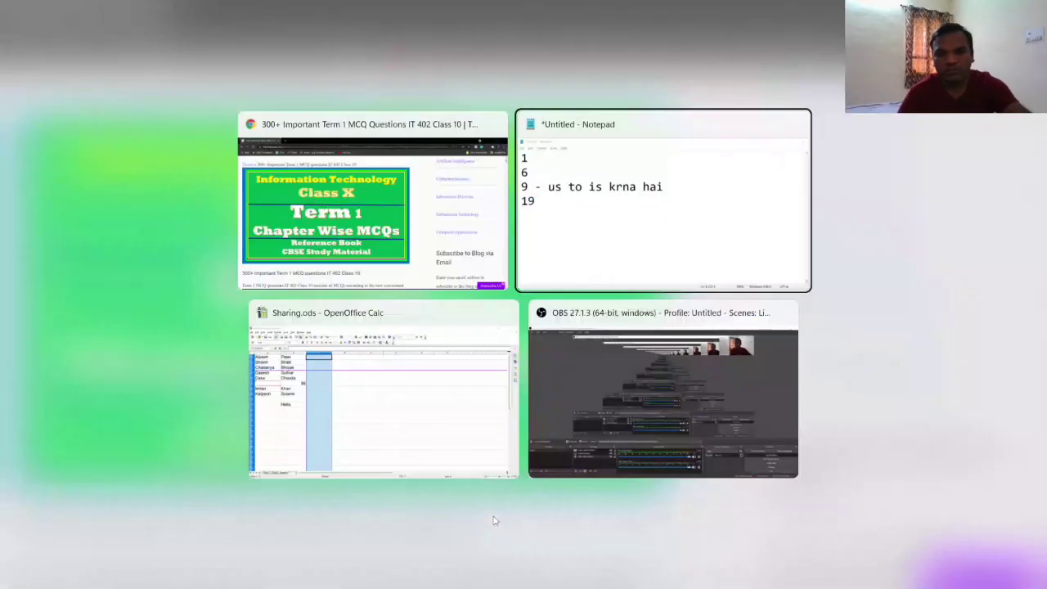